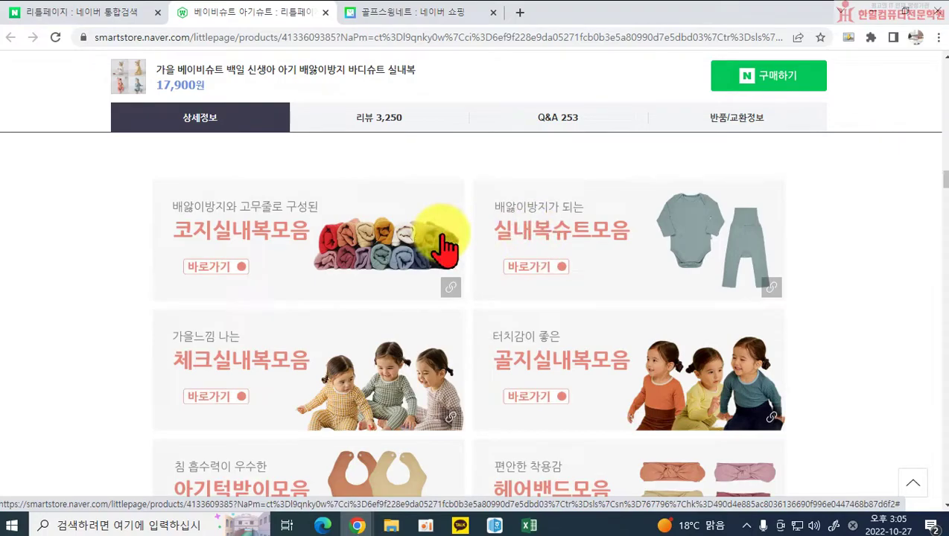
Examine the category link banners in the baby suit product's detail page, from the cozy loungewear set to the hats
left_click(235, 228)
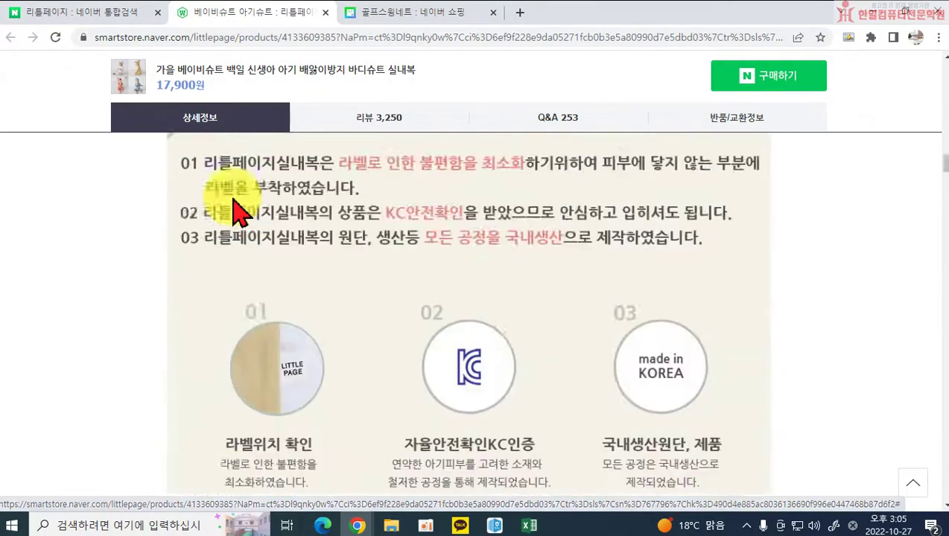
scroll(235, 213, "up", 20)
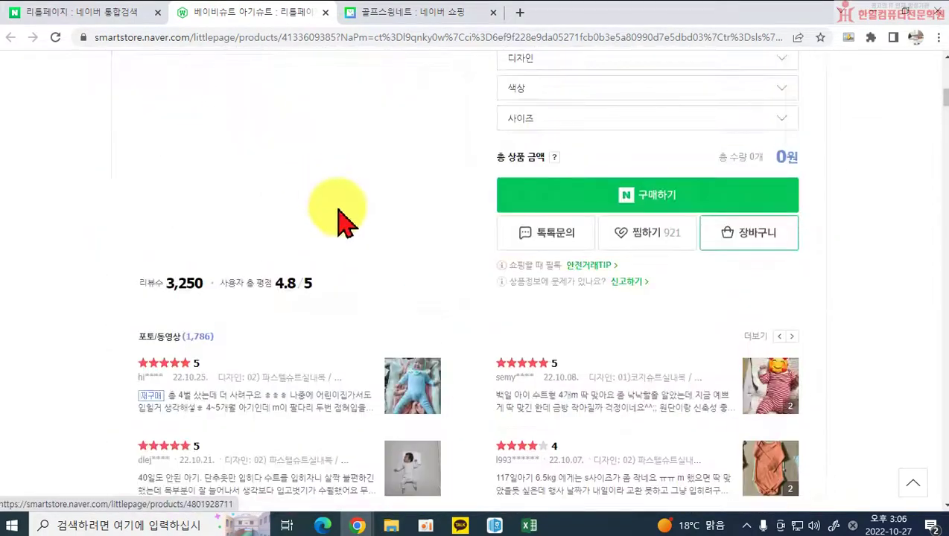
scroll(339, 220, "down", 20)
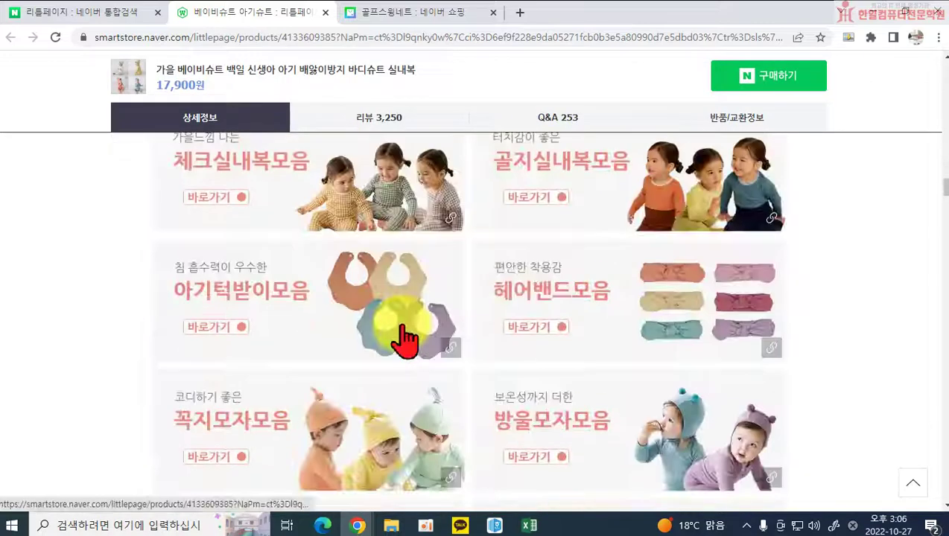
scroll(402, 338, "up", 5)
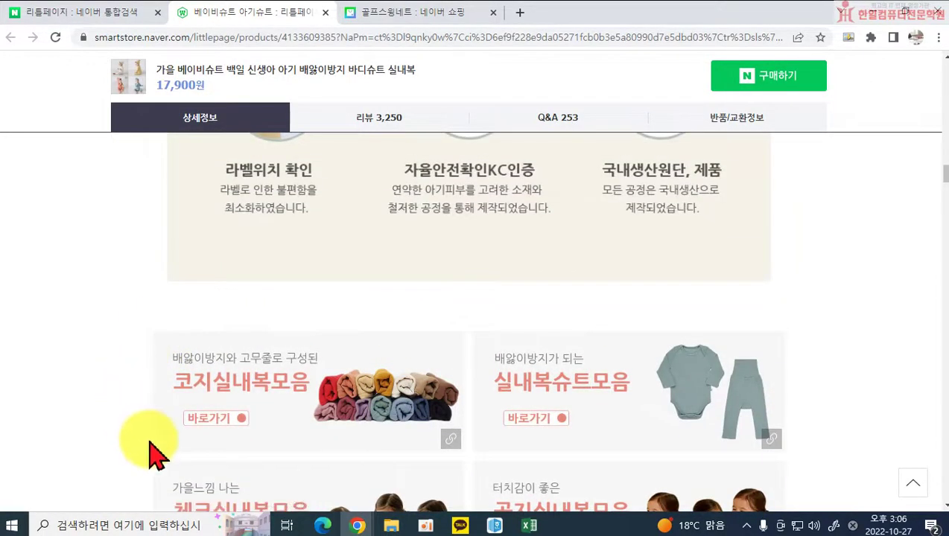
scroll(350, 387, "down", 1)
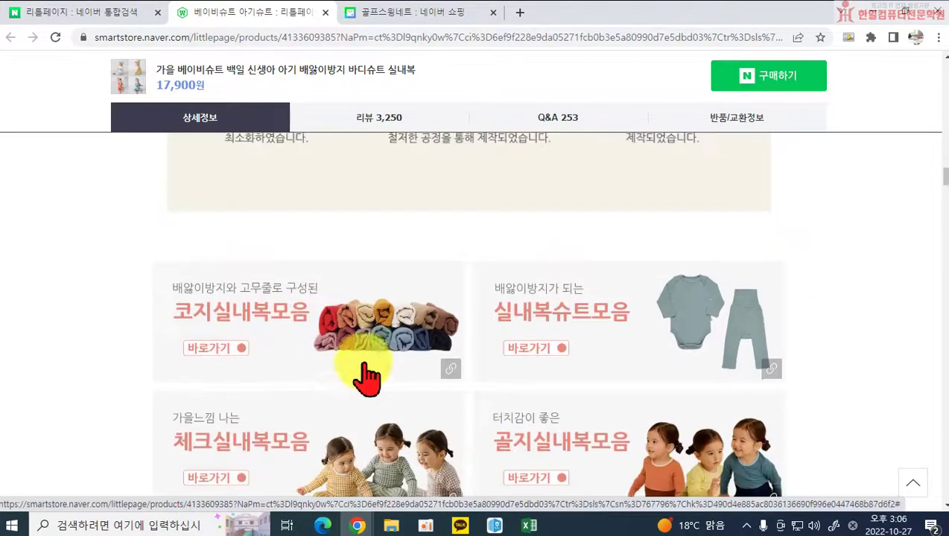
scroll(298, 253, "down", 1)
scroll(335, 272, "down", 2)
scroll(320, 290, "up", 1)
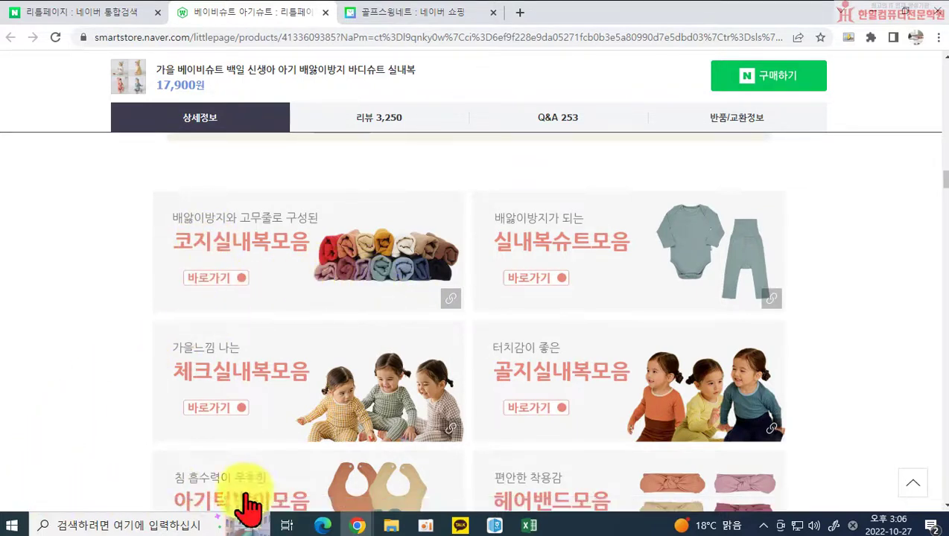
Switch to Adobe Photoshop CC 2018 and close the document 클릭(옵션)이미지_시작-복구됨.psd
left_click(15, 523)
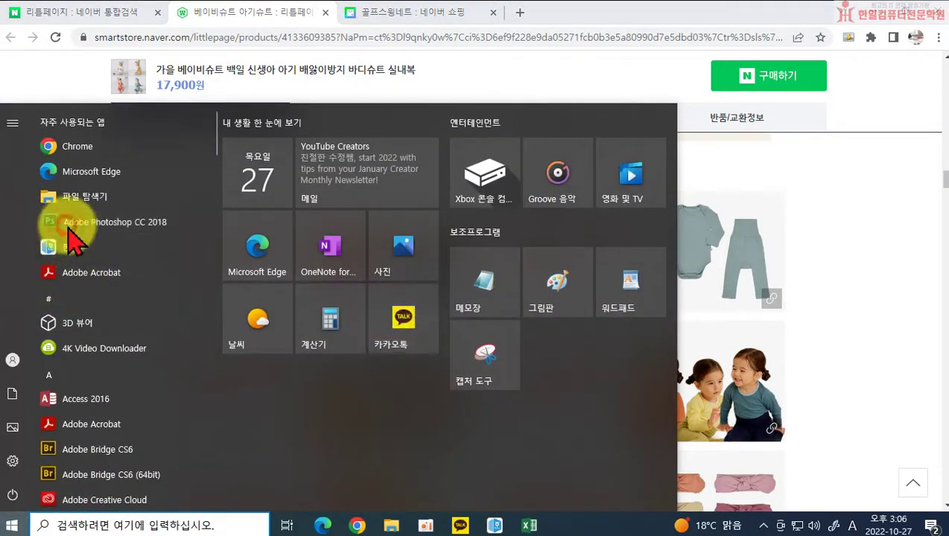
key("Escape")
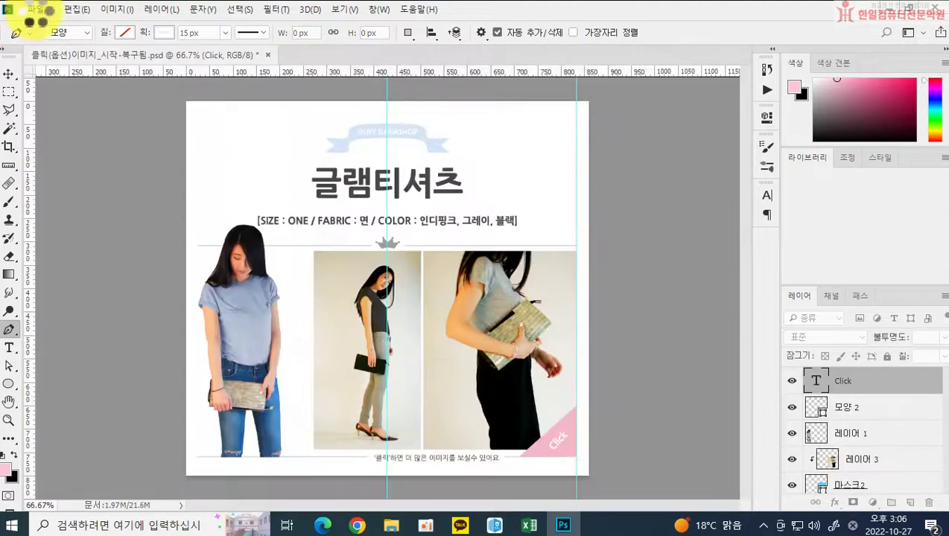
left_click(39, 10)
left_click(276, 60)
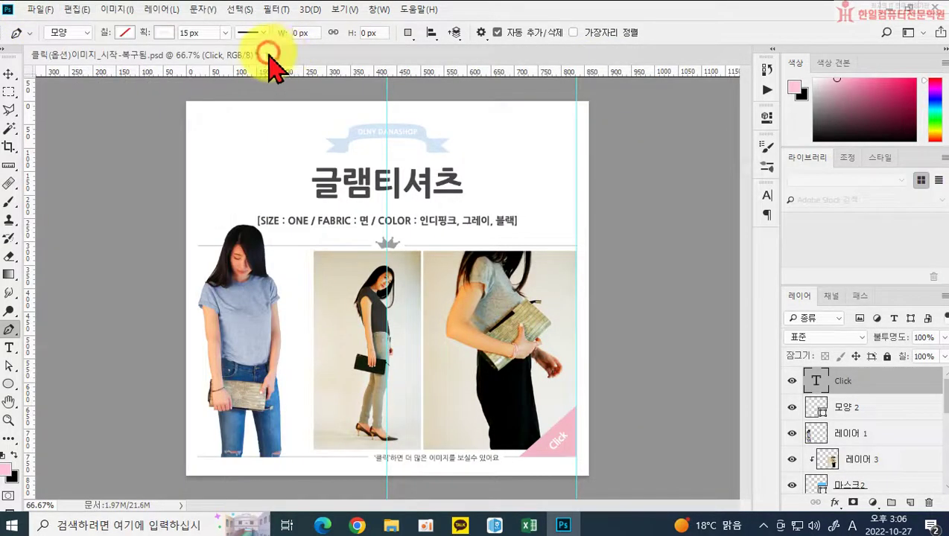
left_click(486, 206)
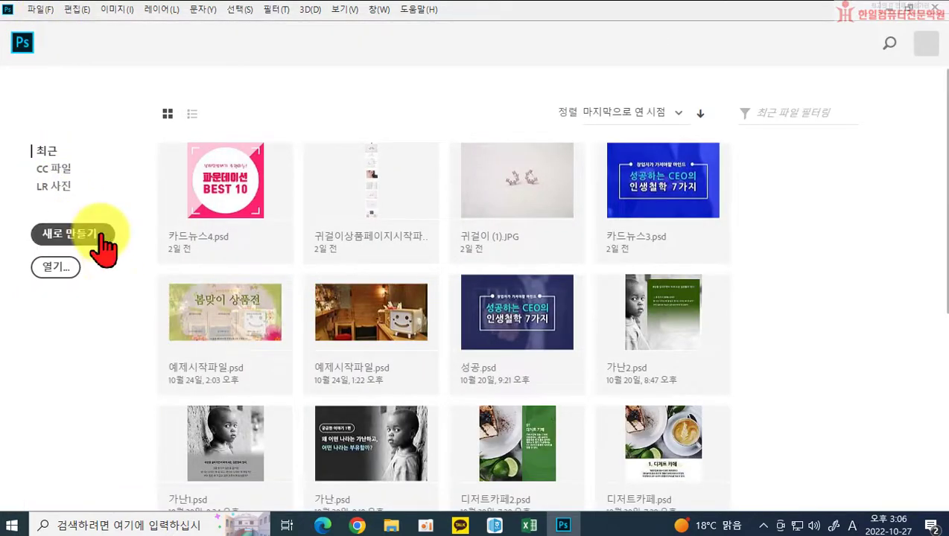
Create a new 860 x 343 px document at 72 pixels per inch in RGB with a white background
left_click(101, 233)
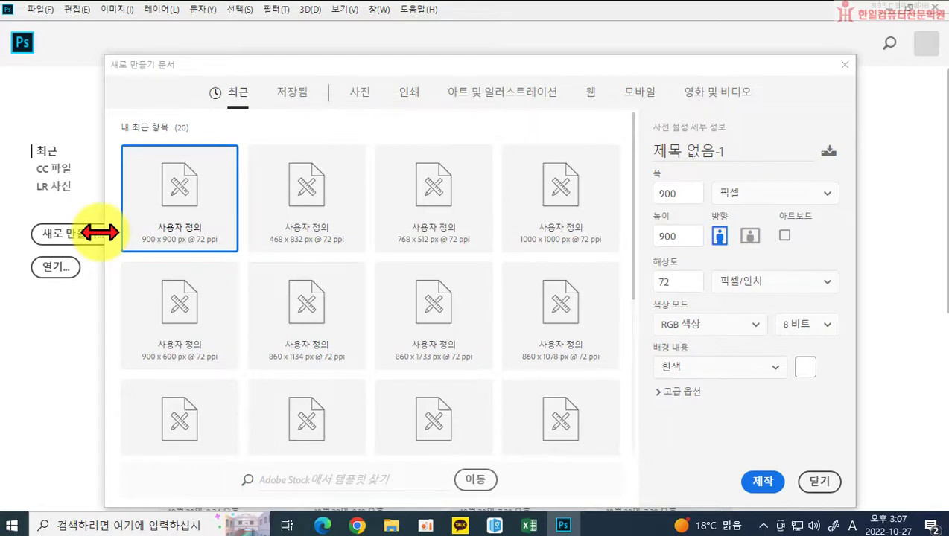
double_click(688, 193)
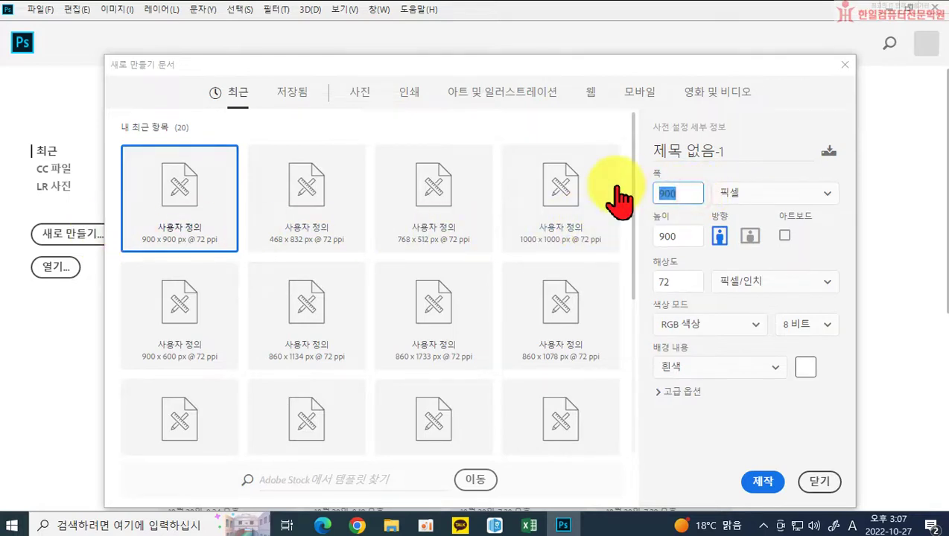
type("8")
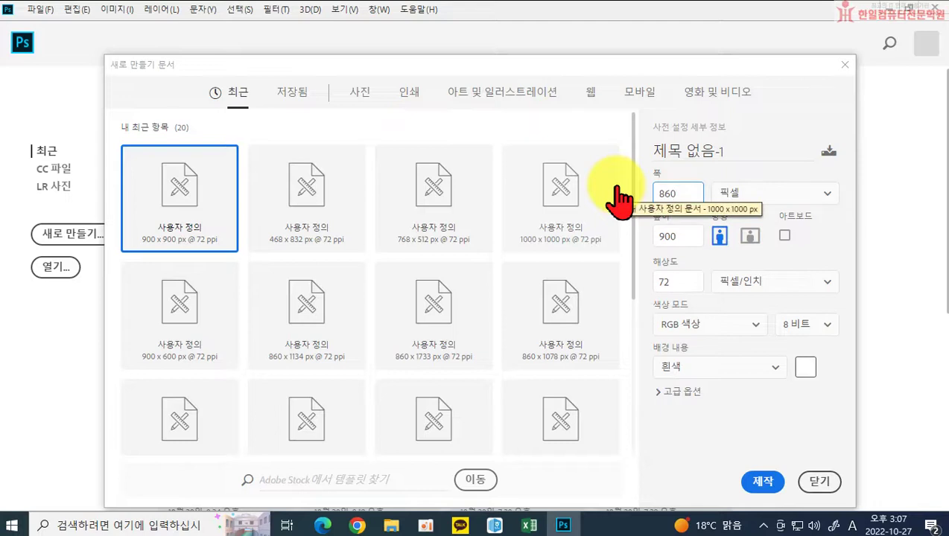
type("60")
double_click(676, 235)
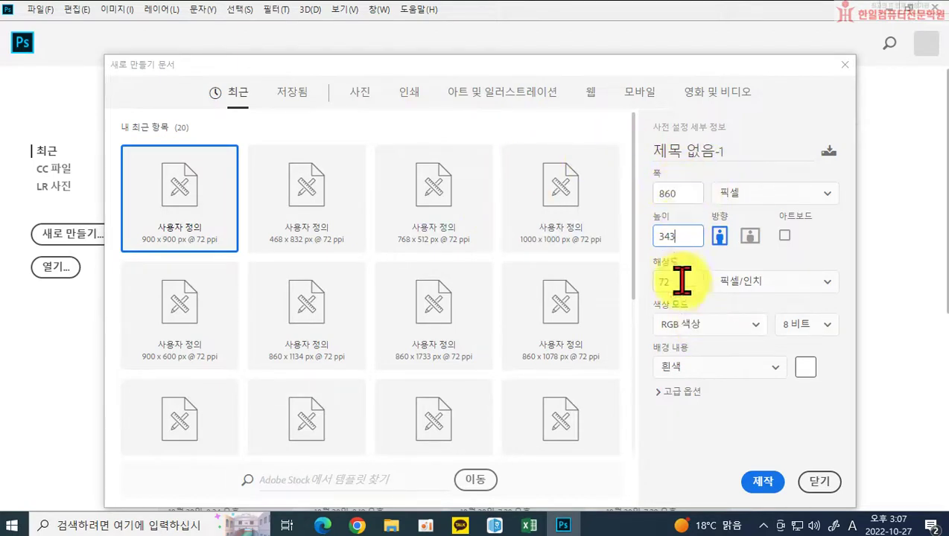
left_click(761, 484)
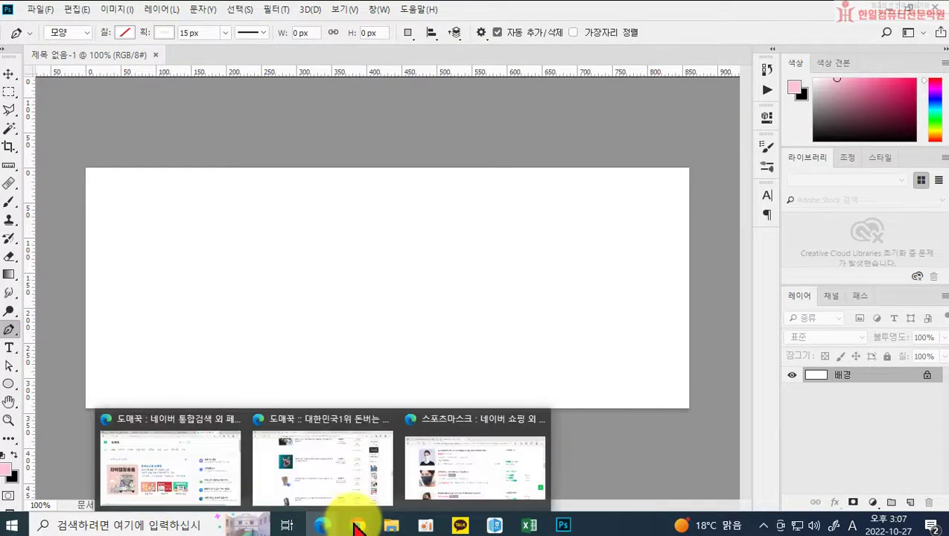
Check the two-column banner layout on the product page in Chrome, and return to Photoshop
mouse_move(358, 526)
left_click(420, 435)
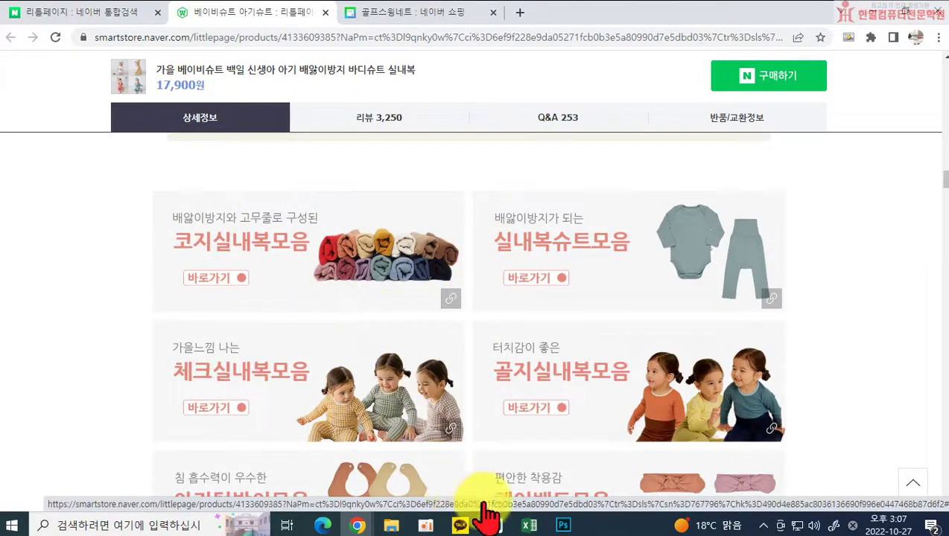
left_click(563, 526)
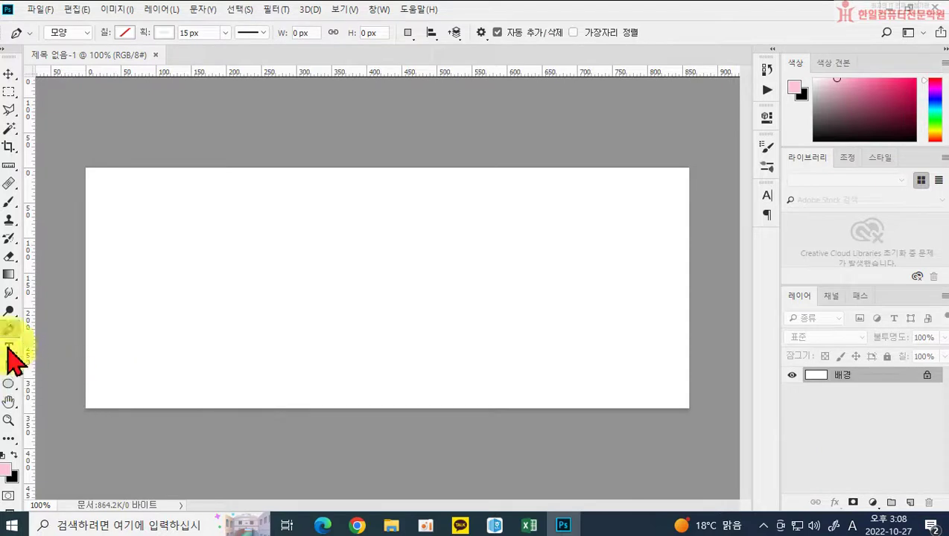
Choose the Rectangle tool (사각형 도구) for drawing shapes
left_click(9, 384)
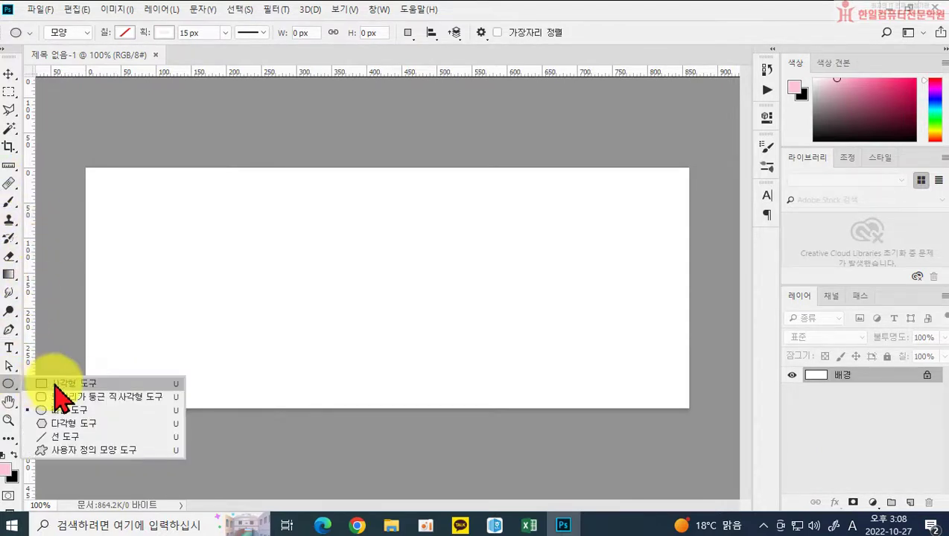
left_click(54, 381)
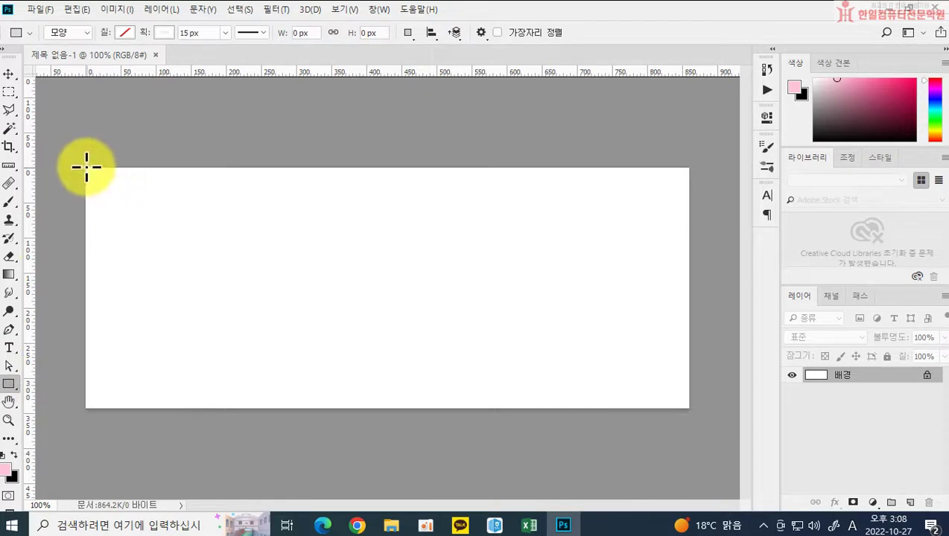
left_click_drag(86, 168, 688, 407)
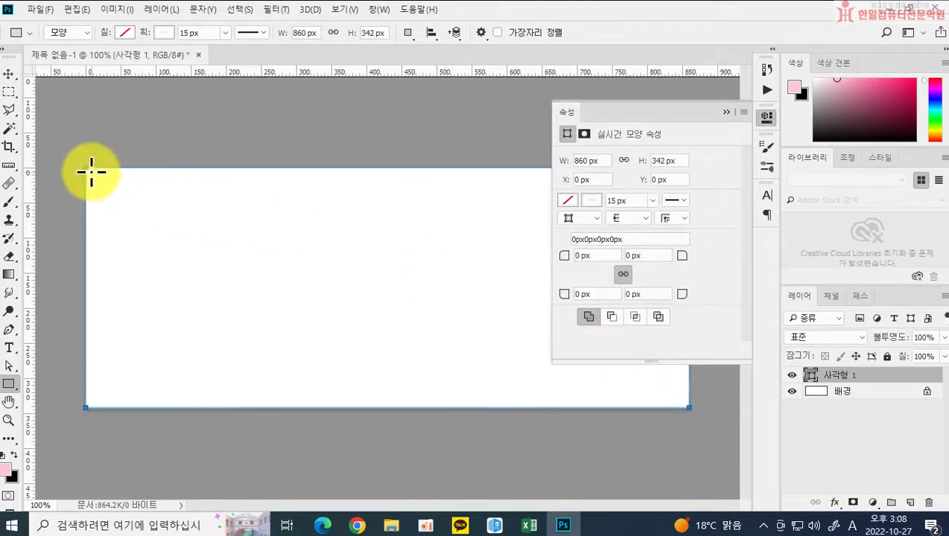
left_click_drag(89, 173, 103, 179)
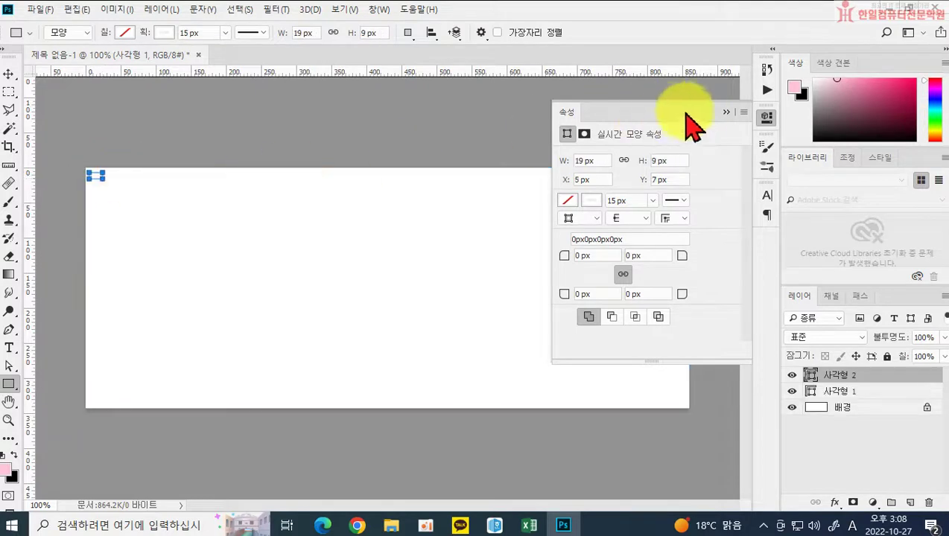
left_click(726, 113)
key("ctrl+z")
key("ctrl+z")
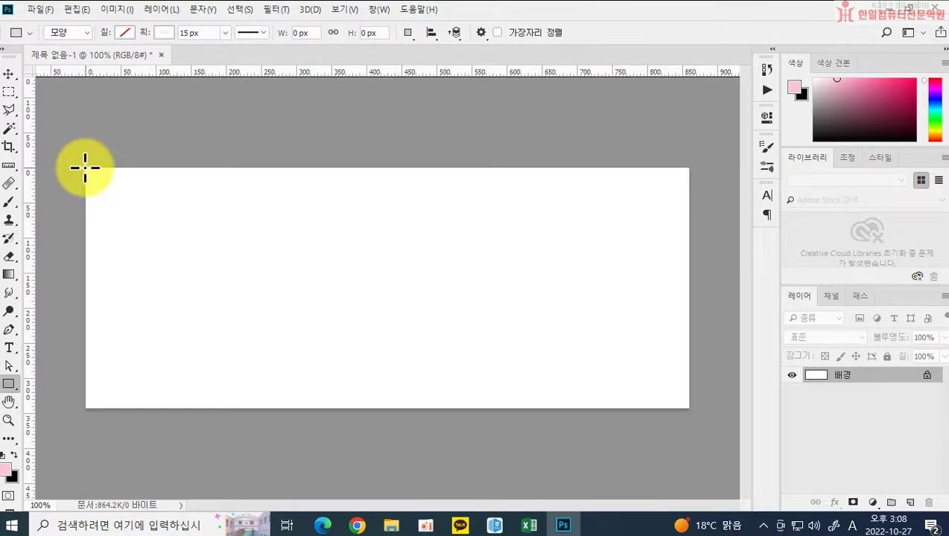
Draw a rectangle shape of about 861 x 343 px over the whole canvas and collapse its properties
left_click_drag(85, 167, 685, 402)
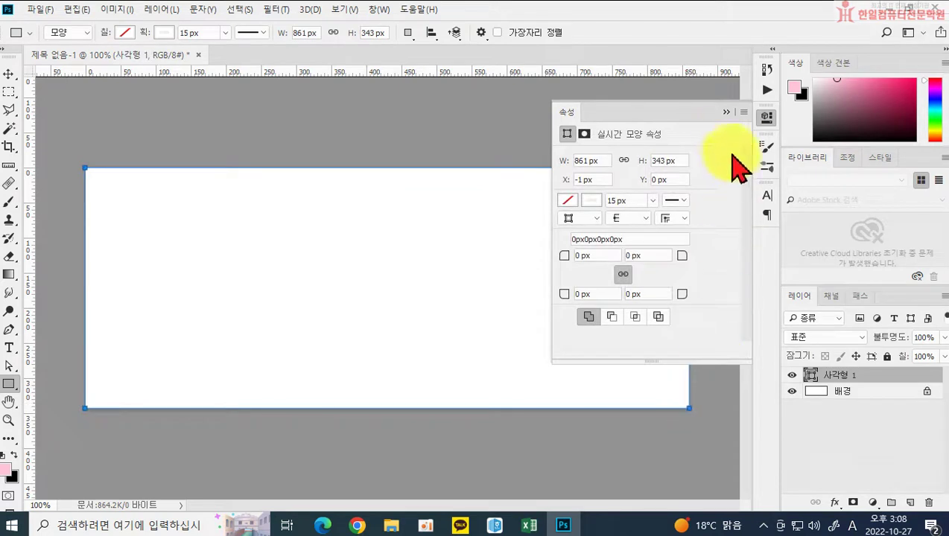
left_click(727, 112)
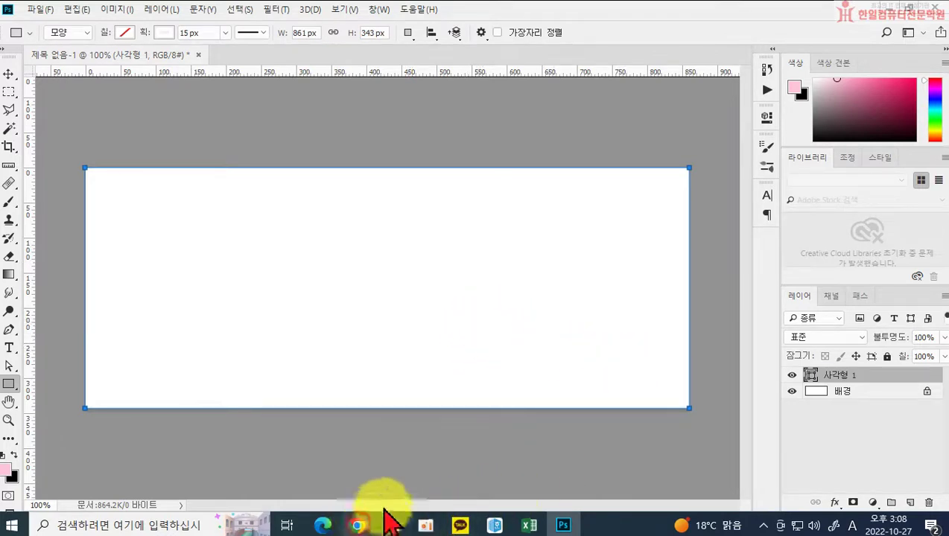
Switch to the product page in Chrome and enable Disable JavaScript in the developer tools preferences
mouse_move(359, 525)
left_click(440, 469)
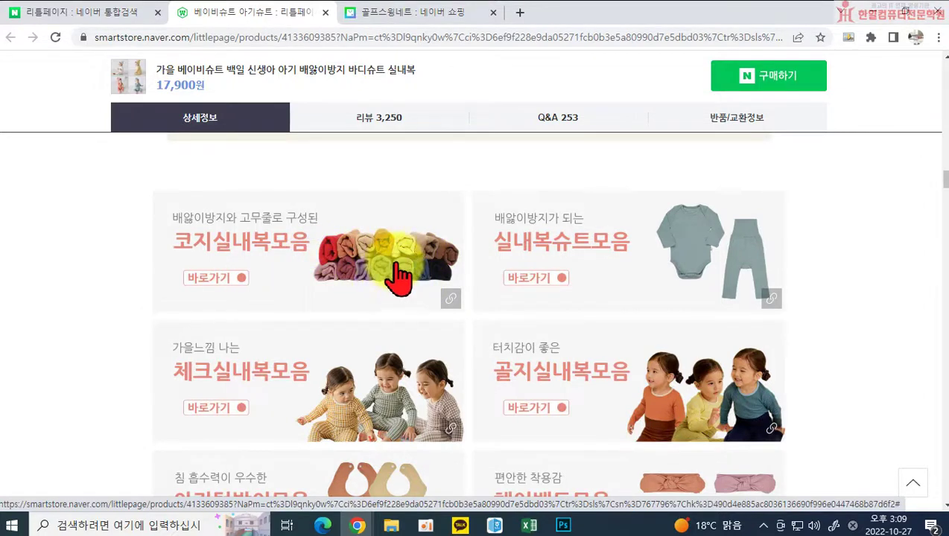
key("F12")
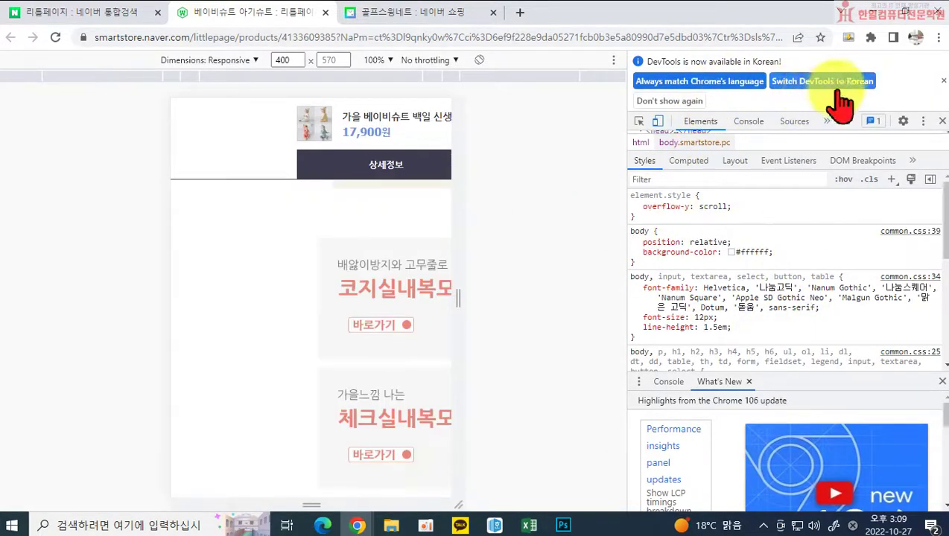
left_click(904, 122)
scroll(849, 357, "down", 15)
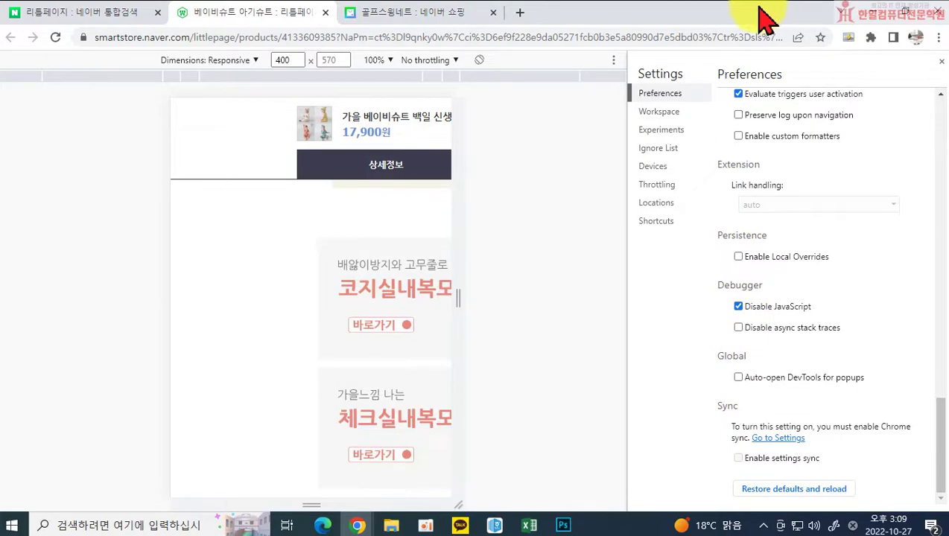
Check the image saving options for the product page's banner image in a smaller browser window, and maximize the window again
left_click_drag(764, 21, 510, 48)
right_click(347, 313)
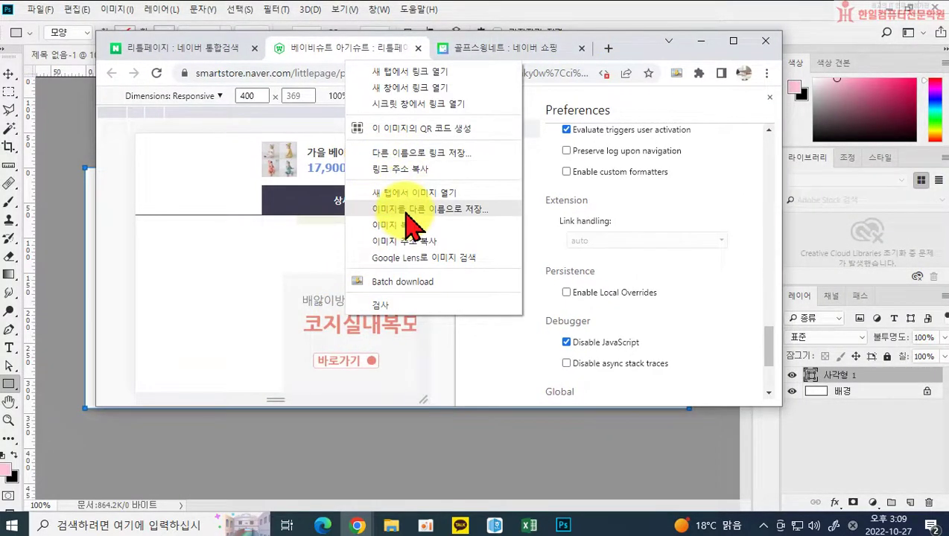
left_click(733, 41)
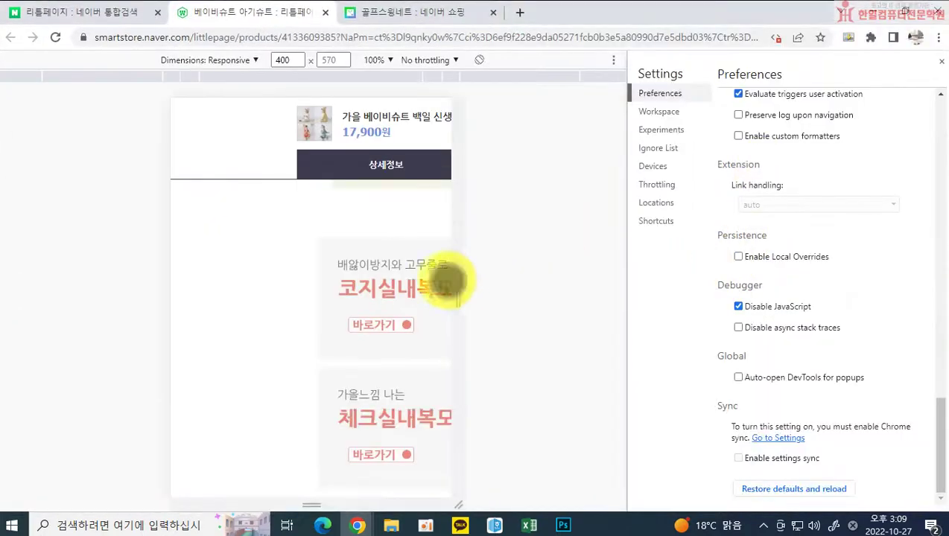
Leave the developer tools preferences, dismiss the language notice and close the developer tools
left_click(941, 61)
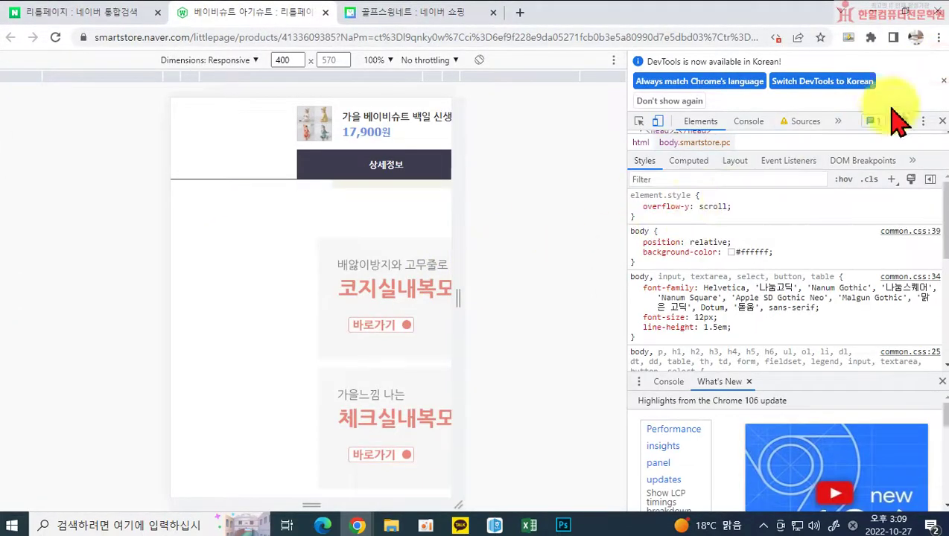
left_click(943, 80)
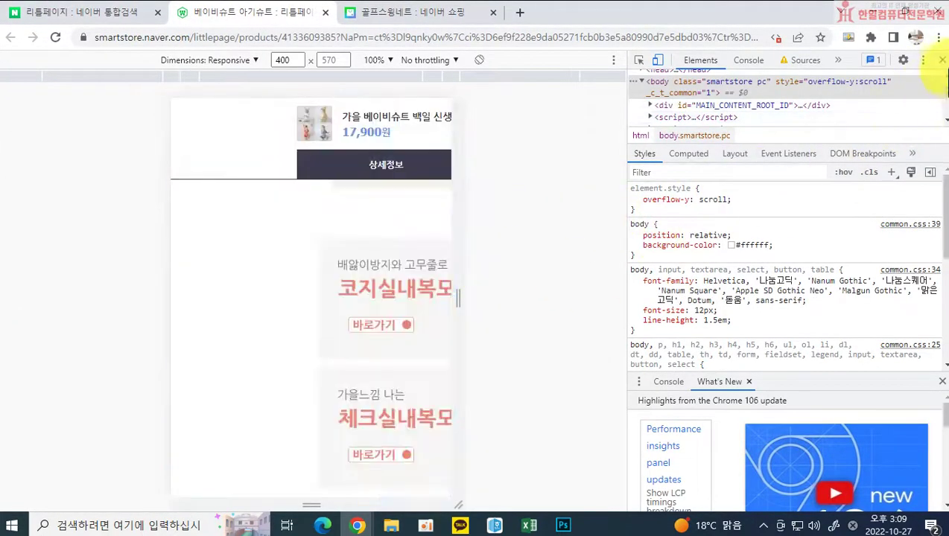
left_click(942, 59)
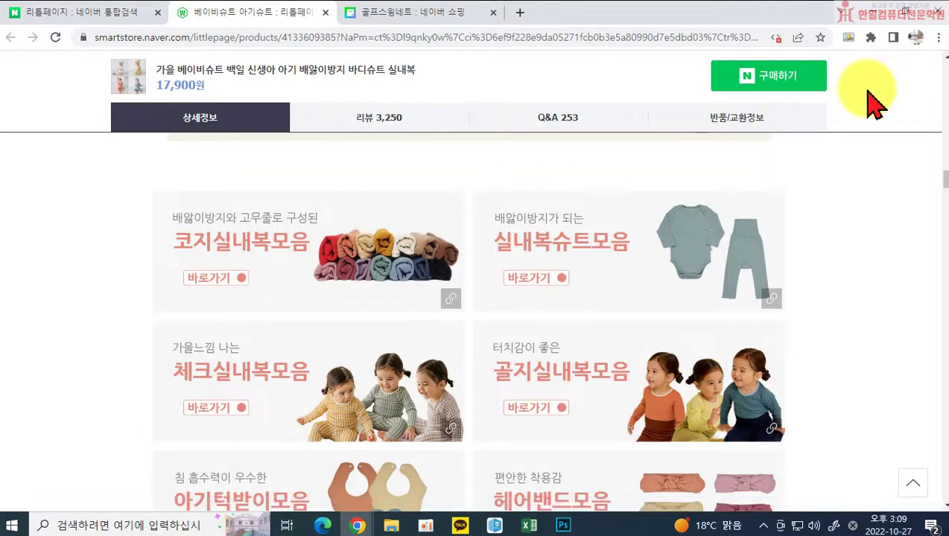
Switch the product page to full screen and reopen the developer tools
key("F11")
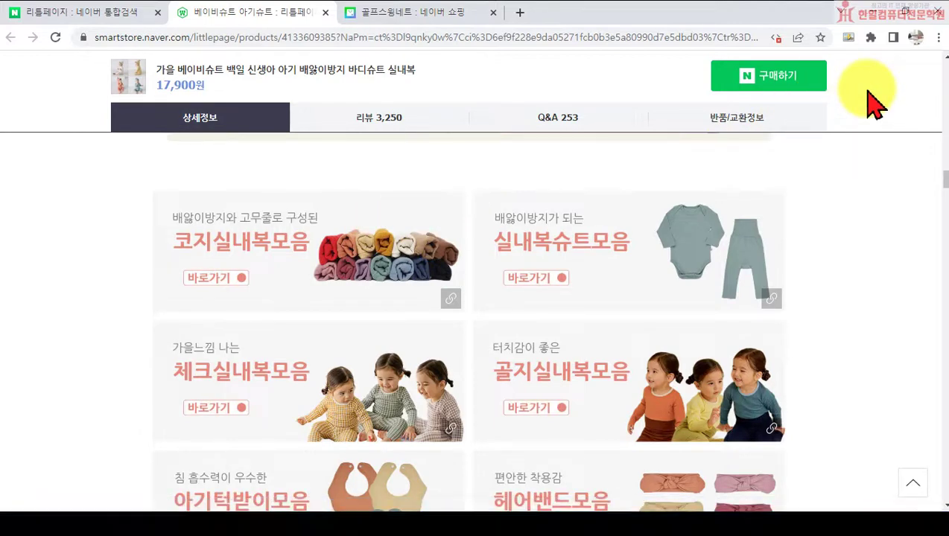
key("F12")
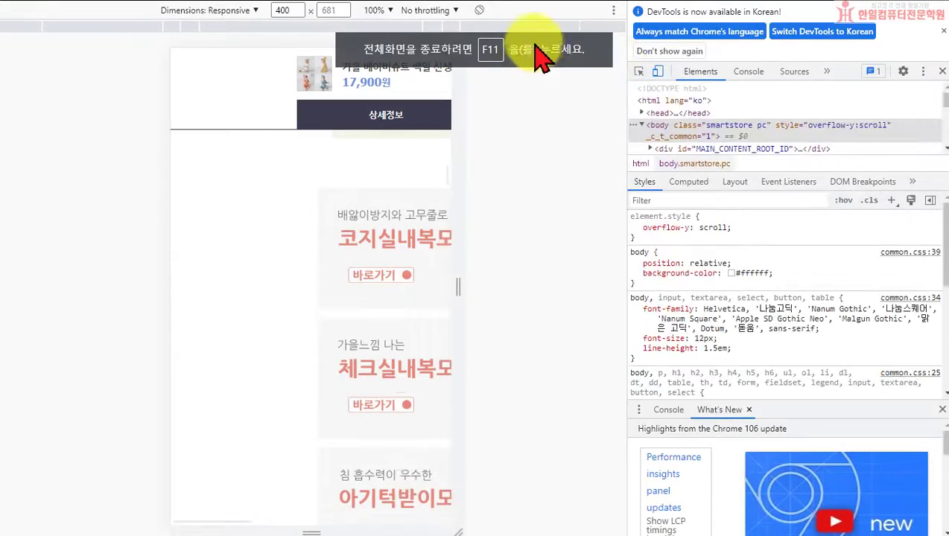
left_click(612, 10)
left_click(520, 154)
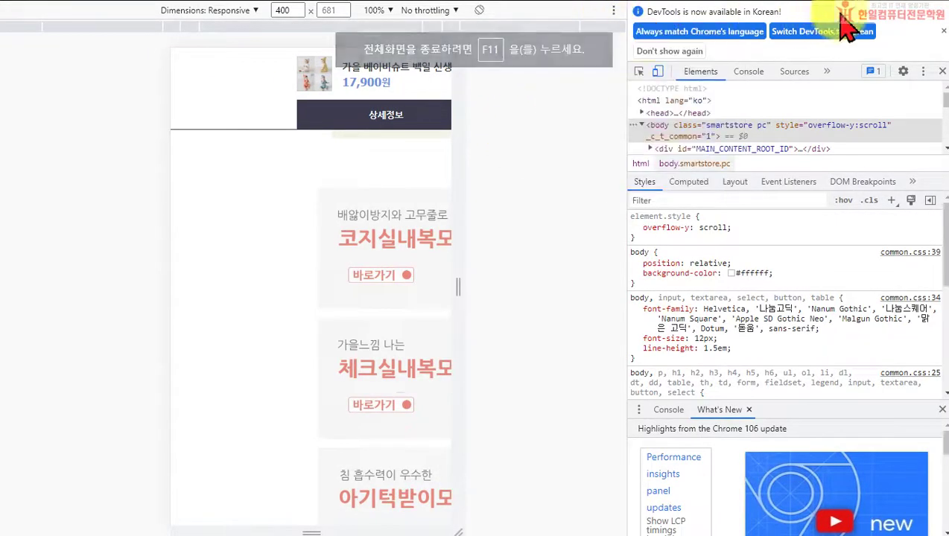
Dismiss the language notice, close the developer tools and take the product page out of full screen
left_click(942, 31)
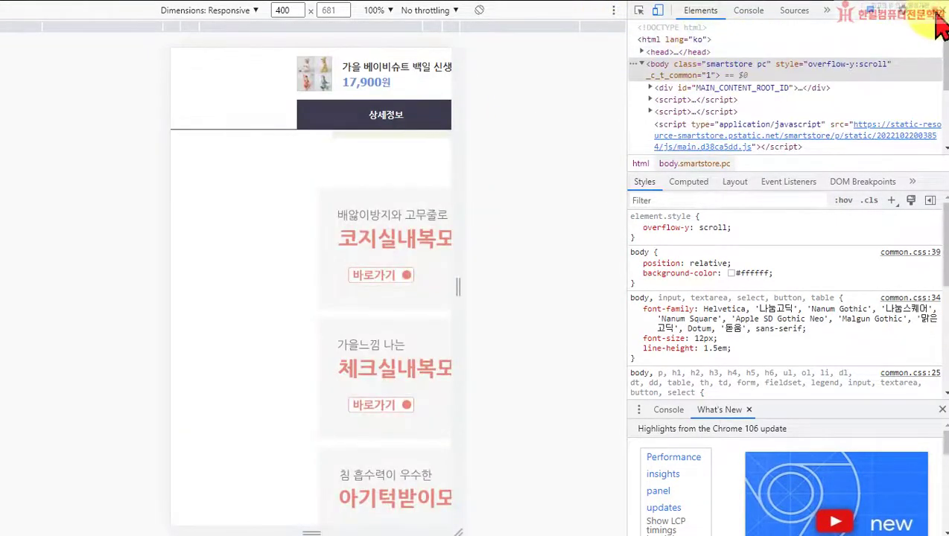
left_click(936, 21)
scroll(726, 160, "up", 5)
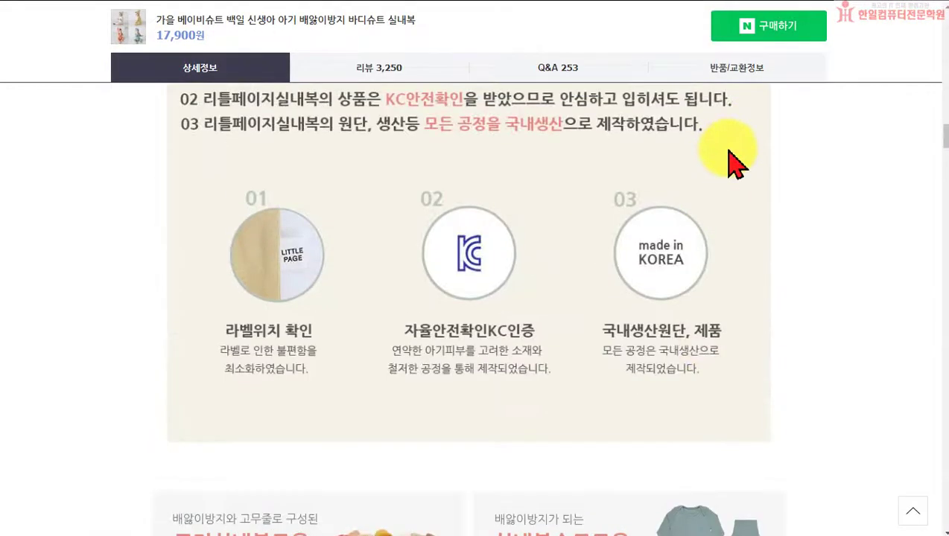
key("F11")
Look over the top of the product page and the Naver search results for 리틀페이지
scroll(482, 195, "up", 1)
left_click(199, 121)
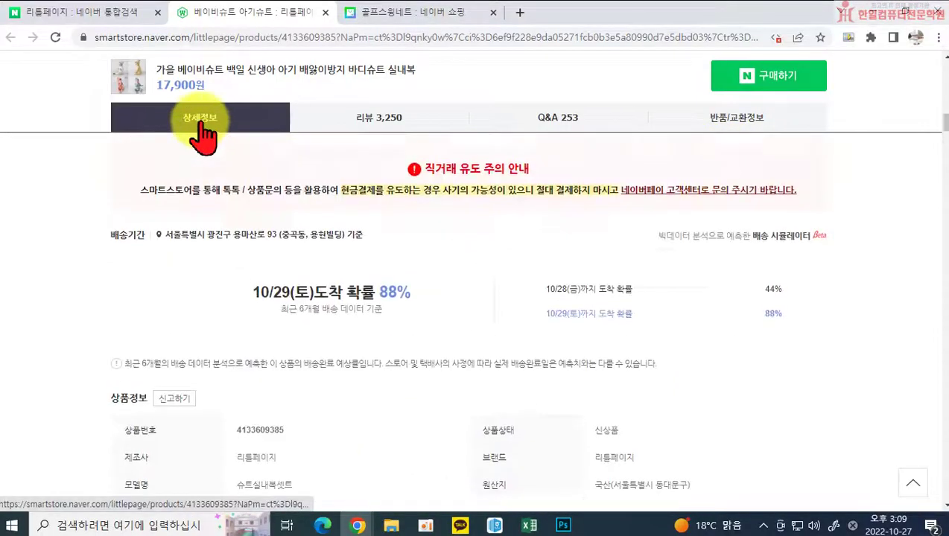
scroll(216, 112, "up", 10)
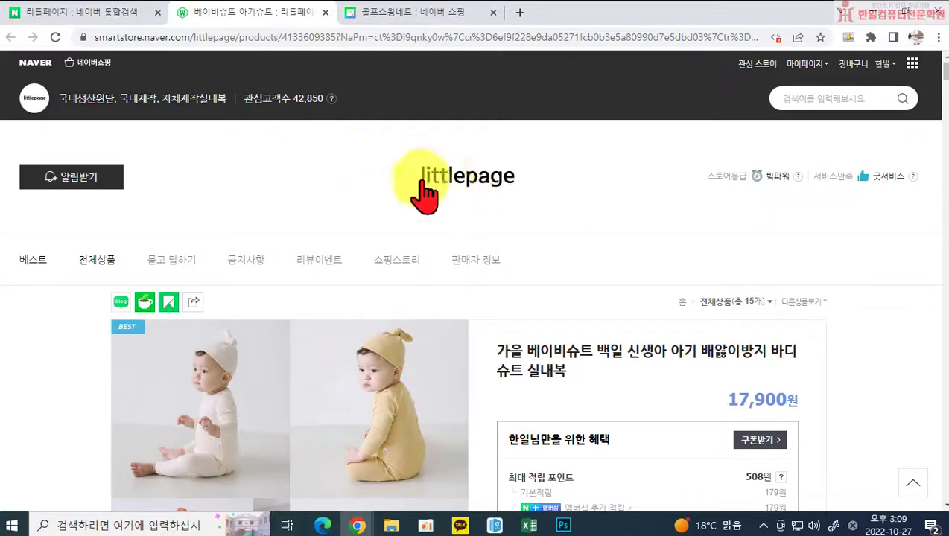
left_click(87, 12)
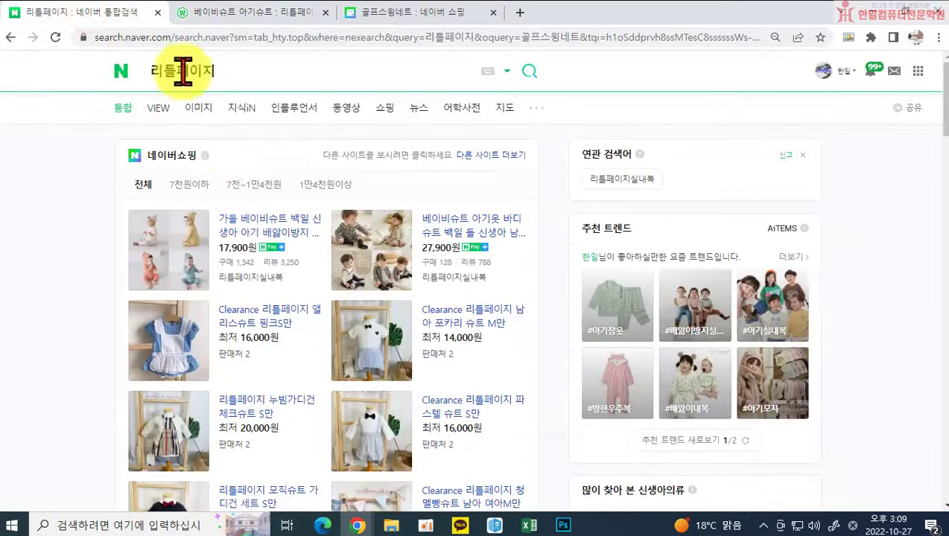
scroll(207, 101, "down", 2)
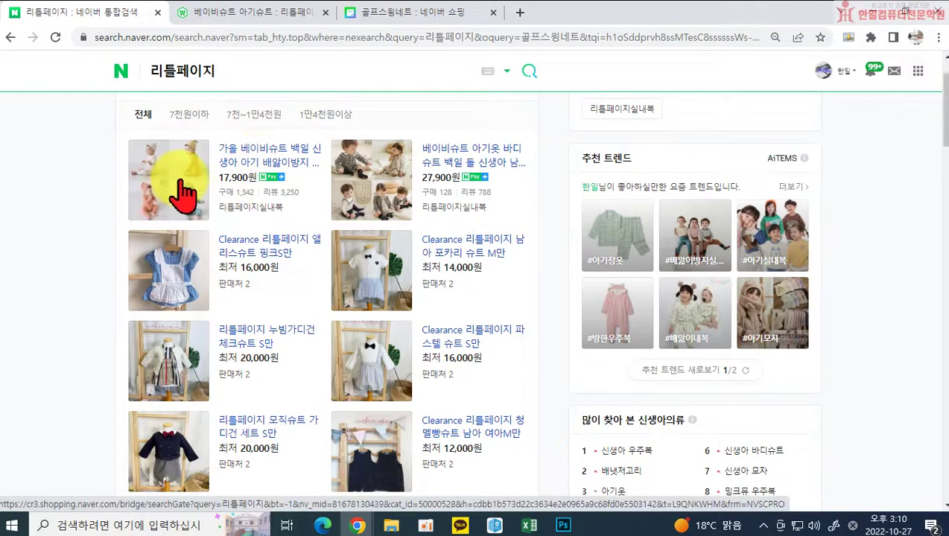
Return to the baby suit product page and view the link banners in its detail section
left_click(246, 15)
scroll(365, 253, "down", 15)
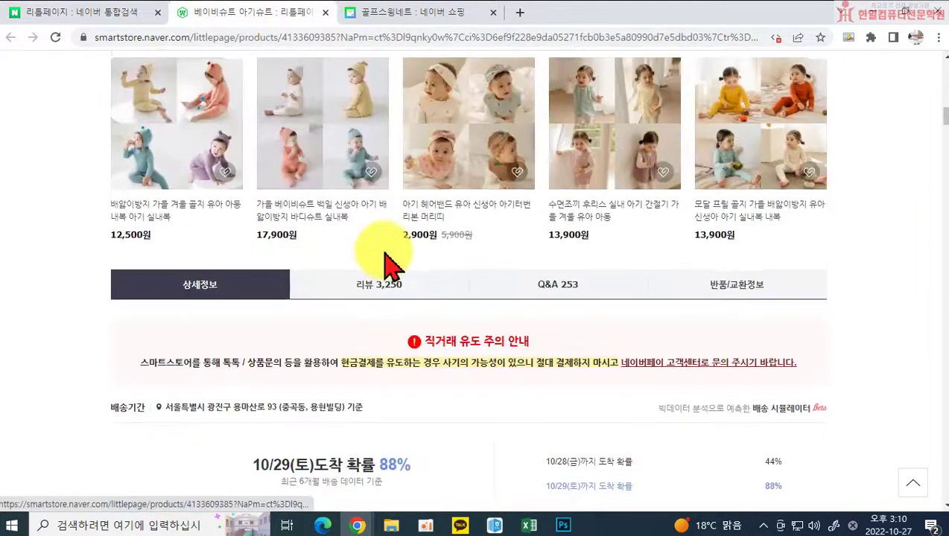
scroll(383, 261, "down", 12)
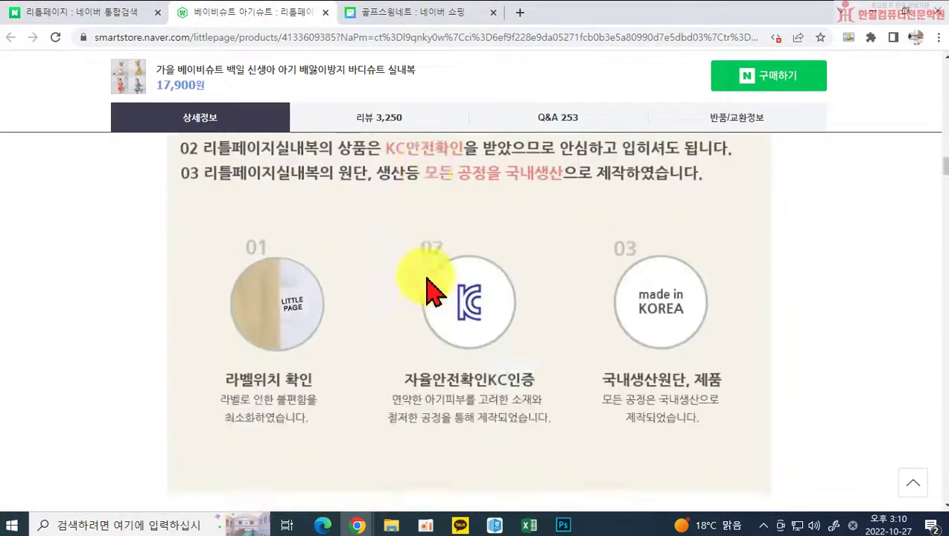
scroll(432, 295, "down", 10)
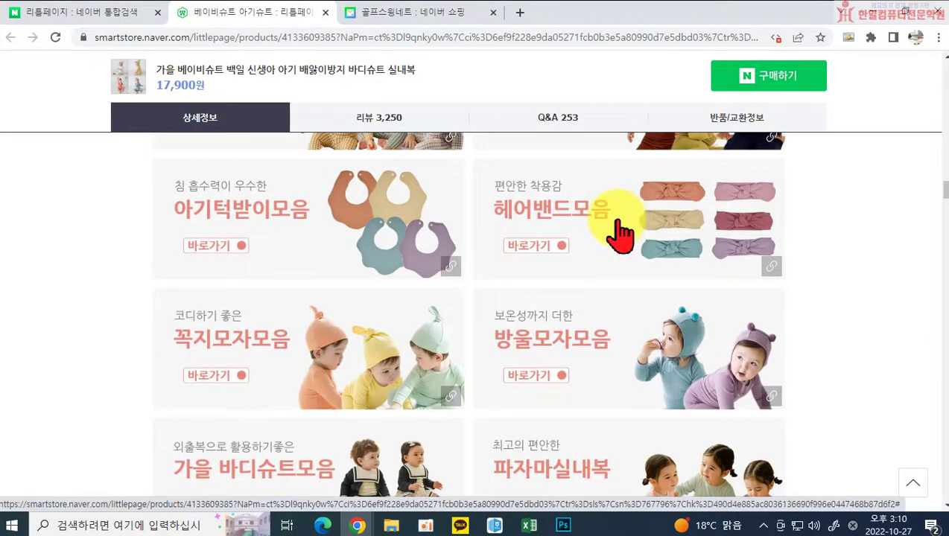
Open the developer tools preferences on the product page and enable Disable JavaScript
key("F12")
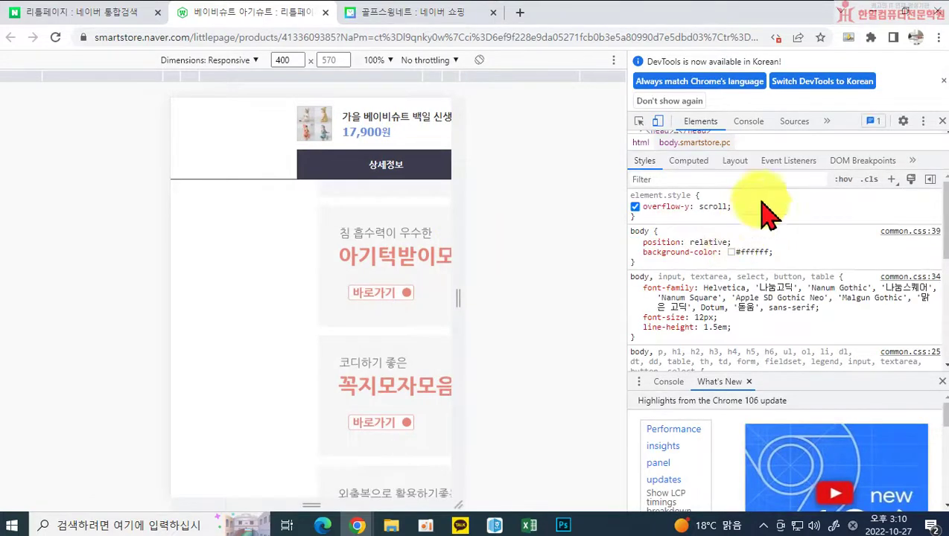
left_click(903, 123)
scroll(825, 350, "down", 10)
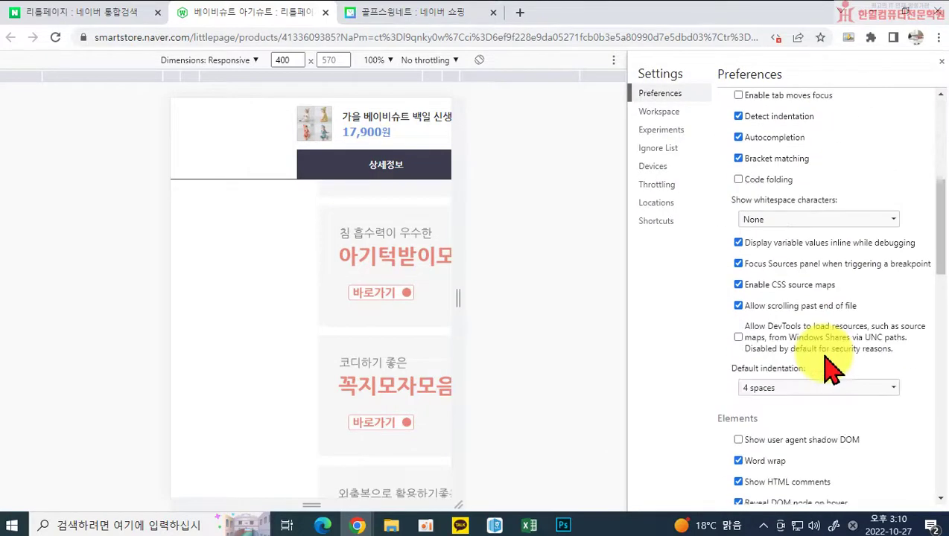
scroll(824, 358, "down", 5)
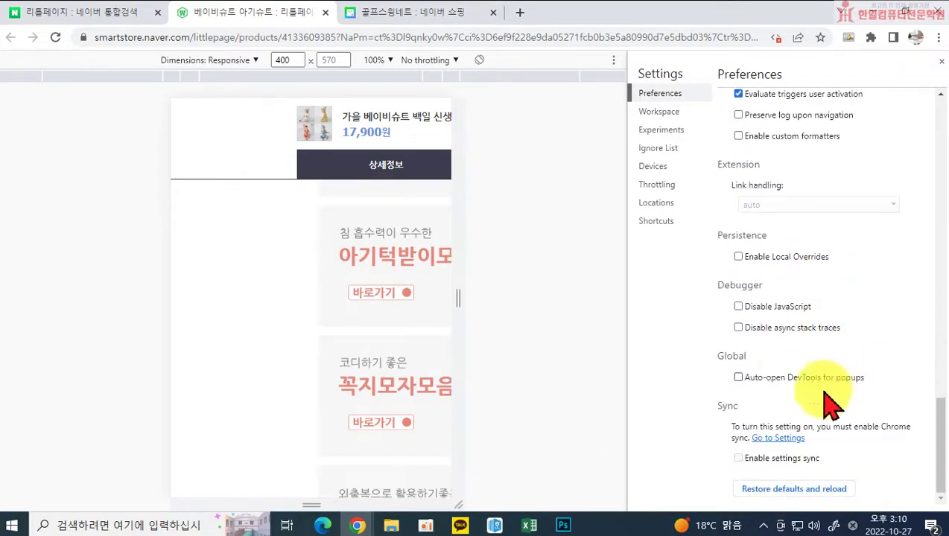
left_click(738, 306)
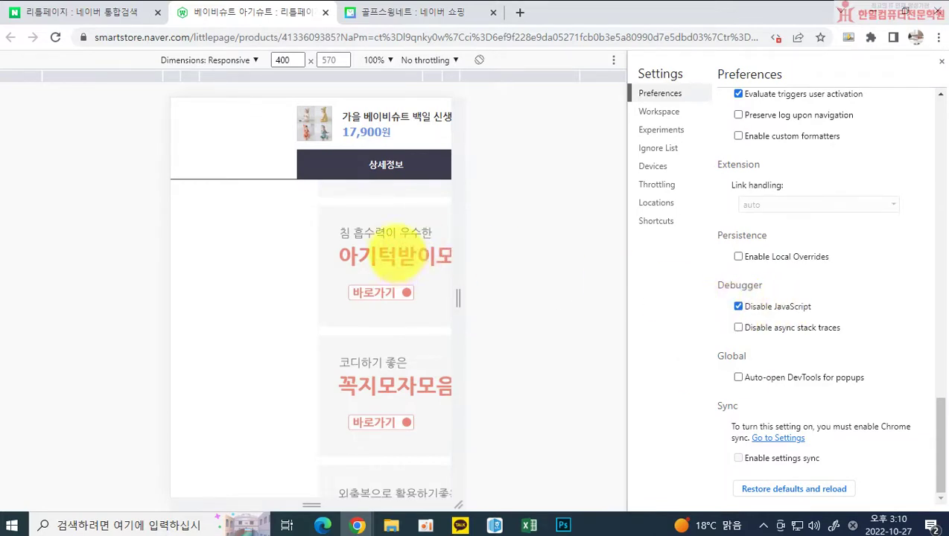
right_click(395, 248)
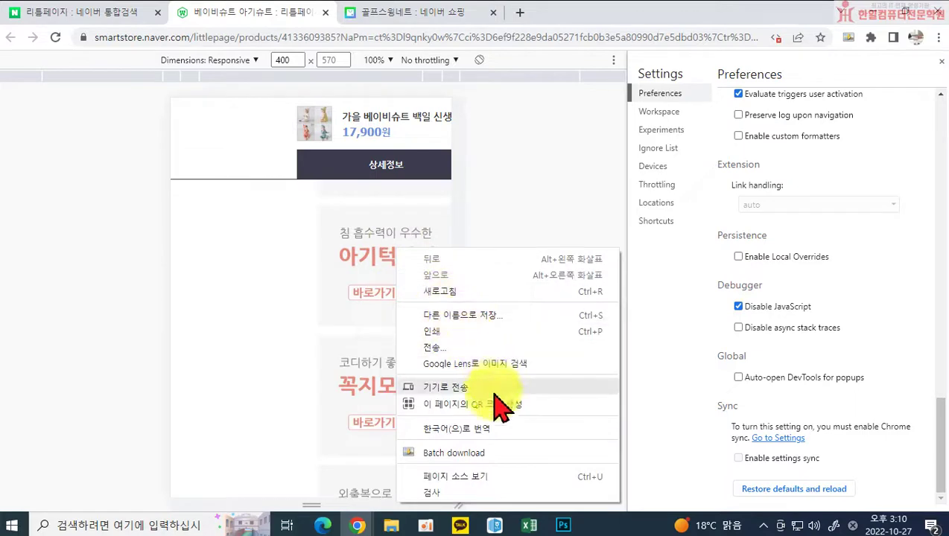
left_click(437, 315)
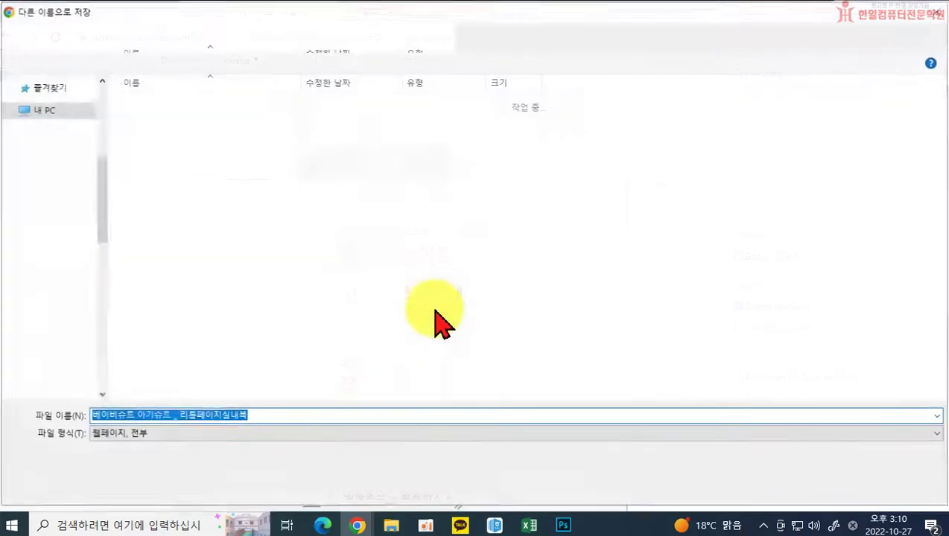
left_click(849, 489)
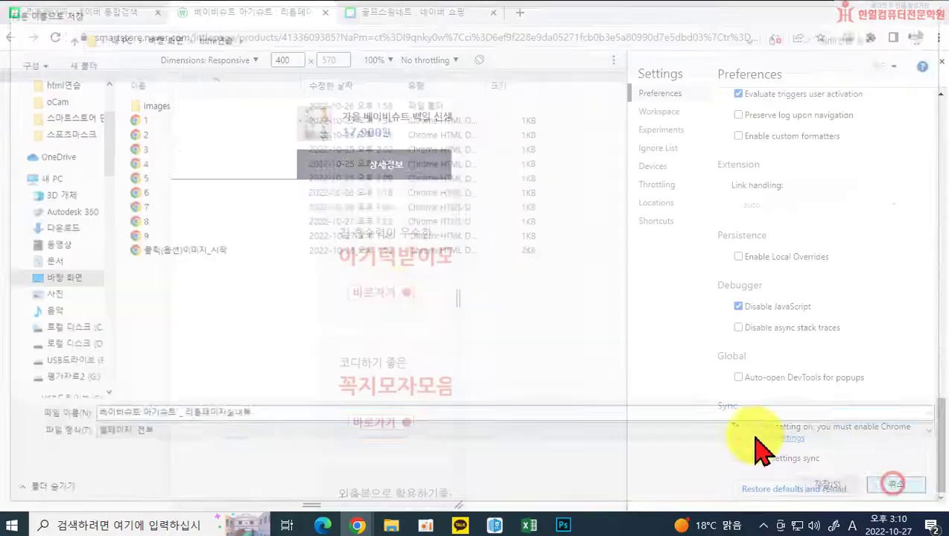
mouse_move(344, 485)
left_mouse_down()
mouse_move(338, 502)
mouse_move(354, 502)
left_mouse_up()
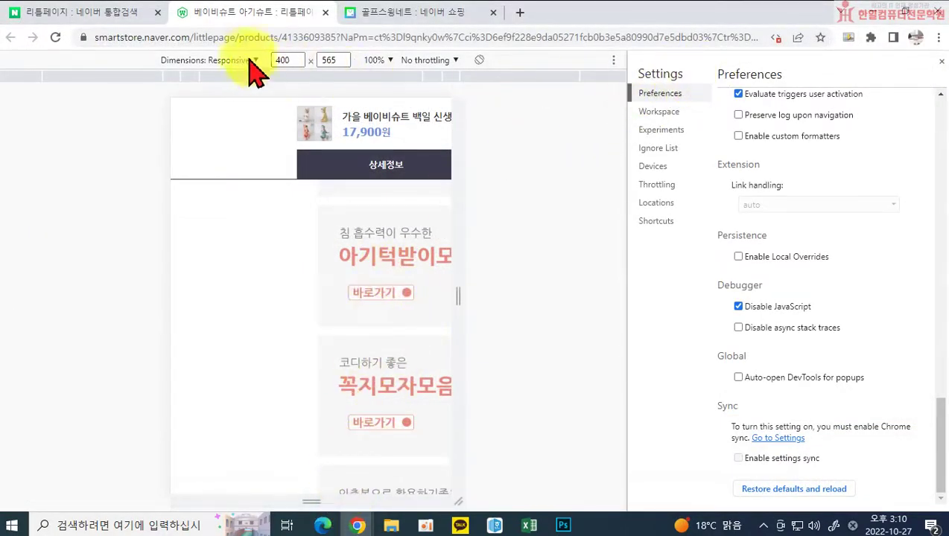
Turn off the device emulation view of the product page and go back to the debugger options in the preferences
left_click(941, 61)
left_click(658, 122)
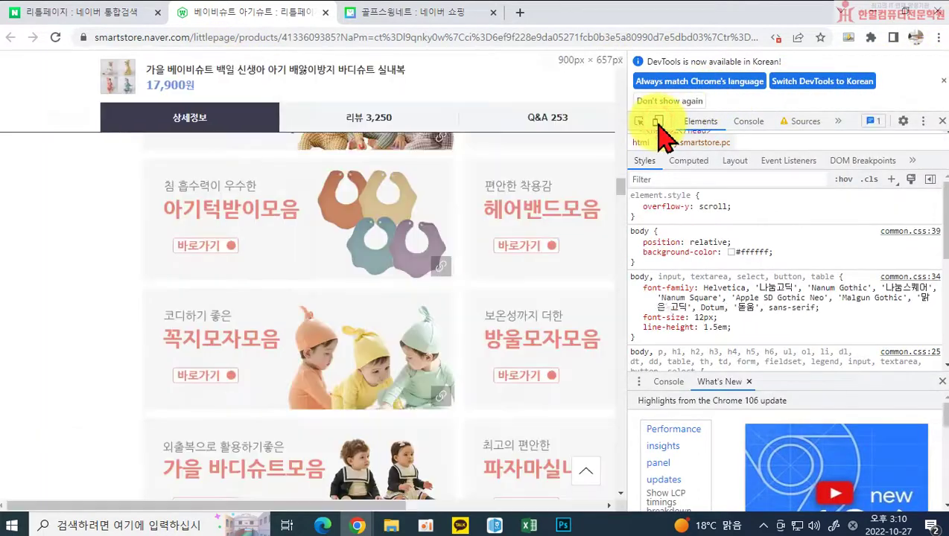
left_click(904, 121)
scroll(827, 395, "down", 10)
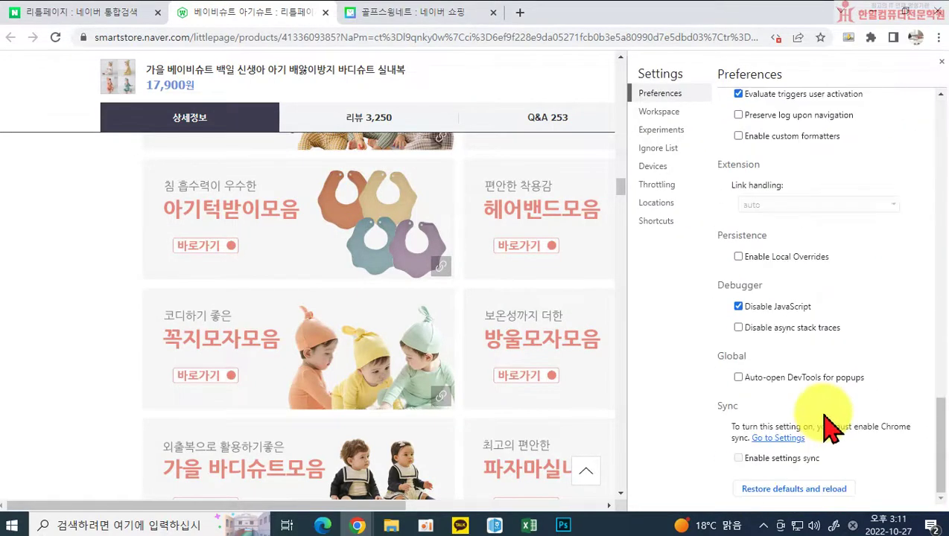
Save the 아기턱받이모음 banner image to the desktop as a JPEG named 턱받이모음1
right_click(303, 218)
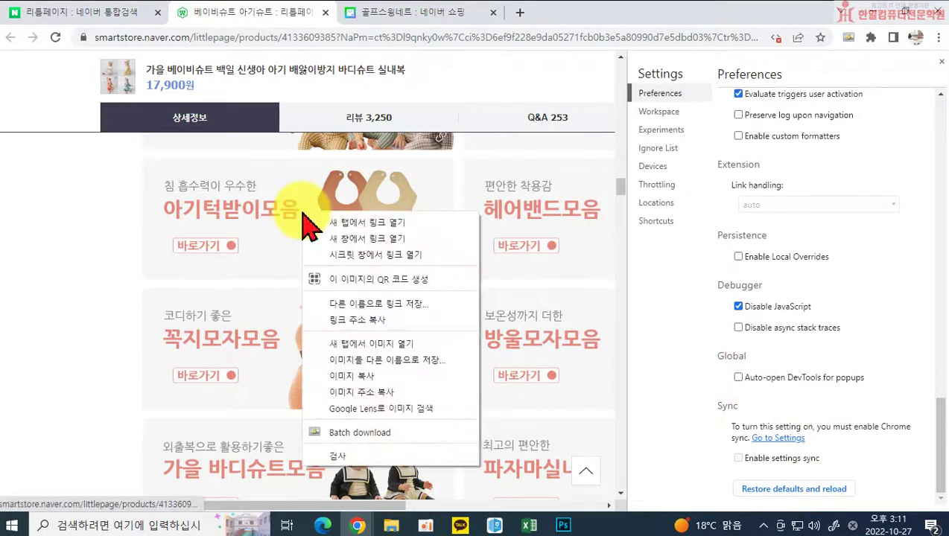
left_click(370, 361)
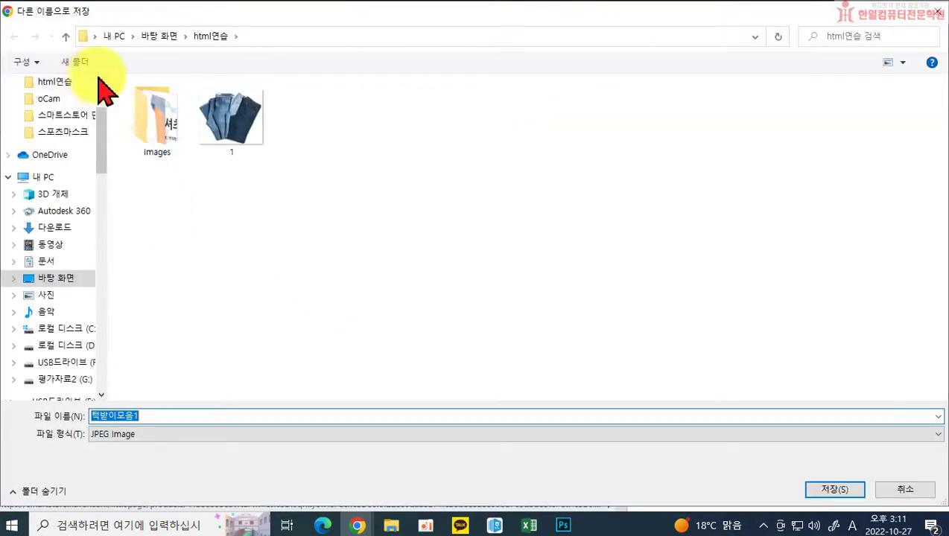
scroll(93, 100, "up", 3)
left_click(56, 110)
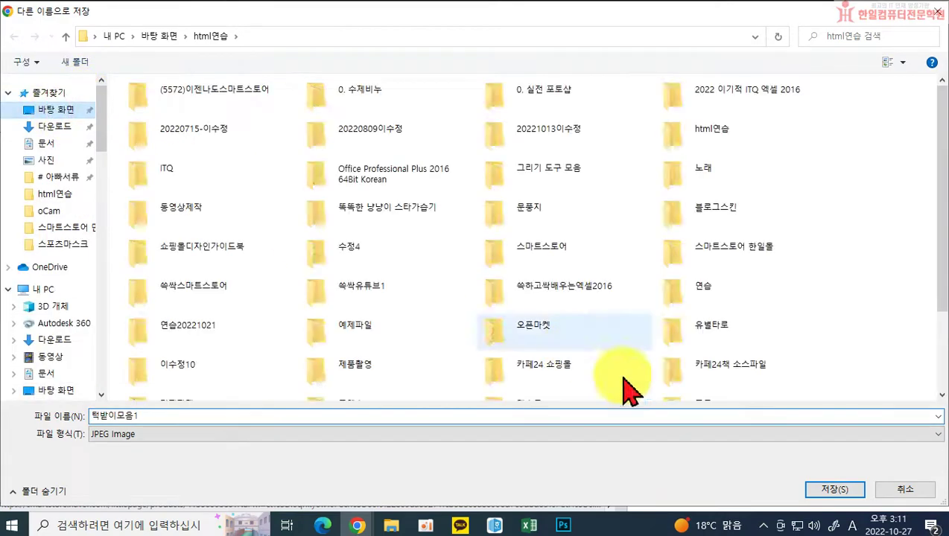
left_click(831, 490)
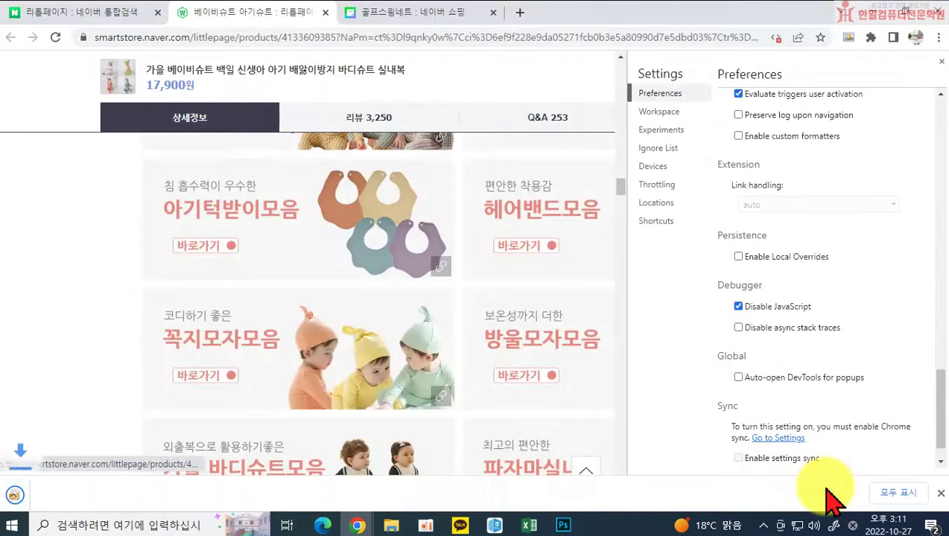
Switch to Photoshop and open the 턱받이모음1 image from the desktop
left_click(563, 525)
left_click(37, 11)
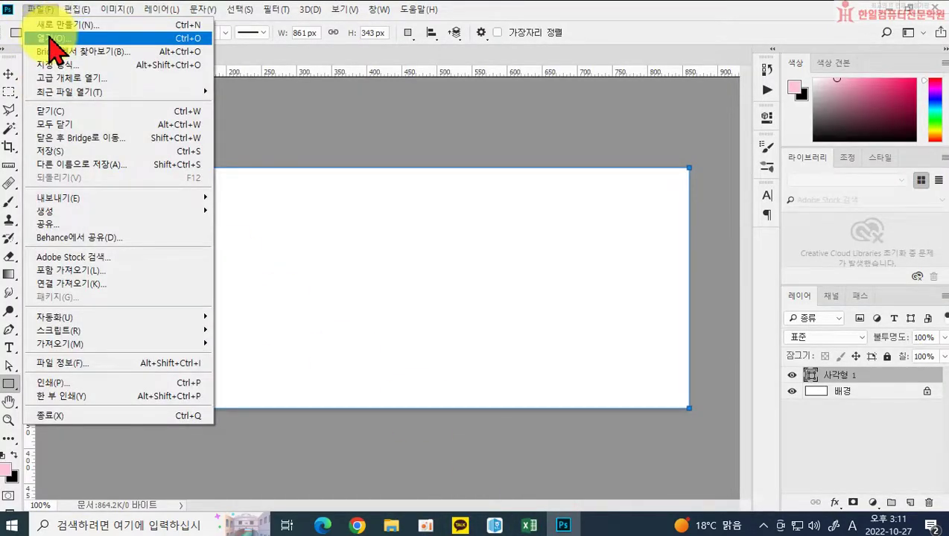
left_click(52, 39)
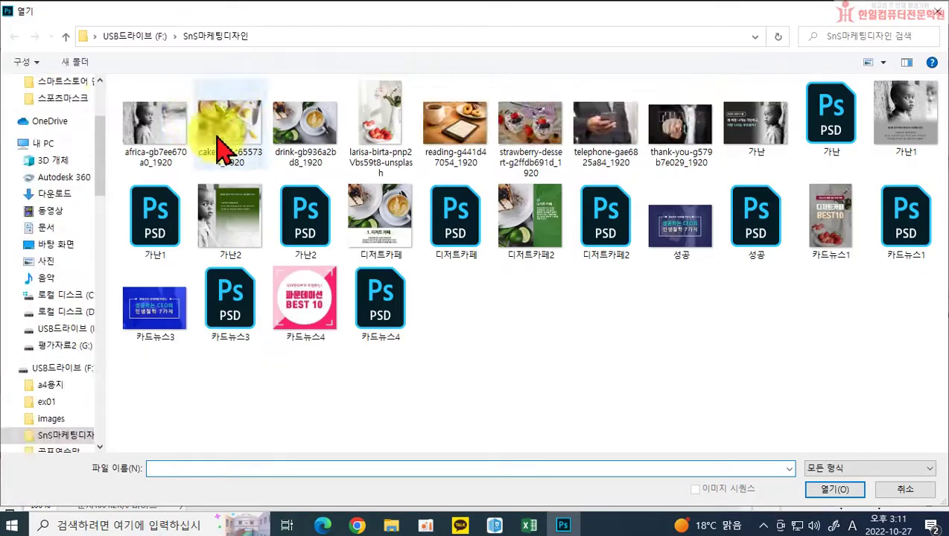
scroll(74, 111, "up", 3)
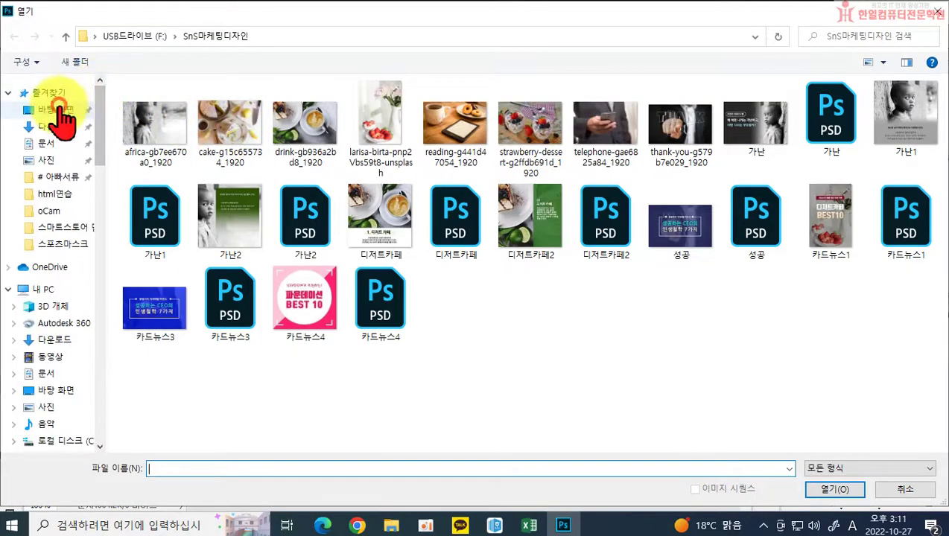
left_click(60, 110)
scroll(670, 320, "down", 8)
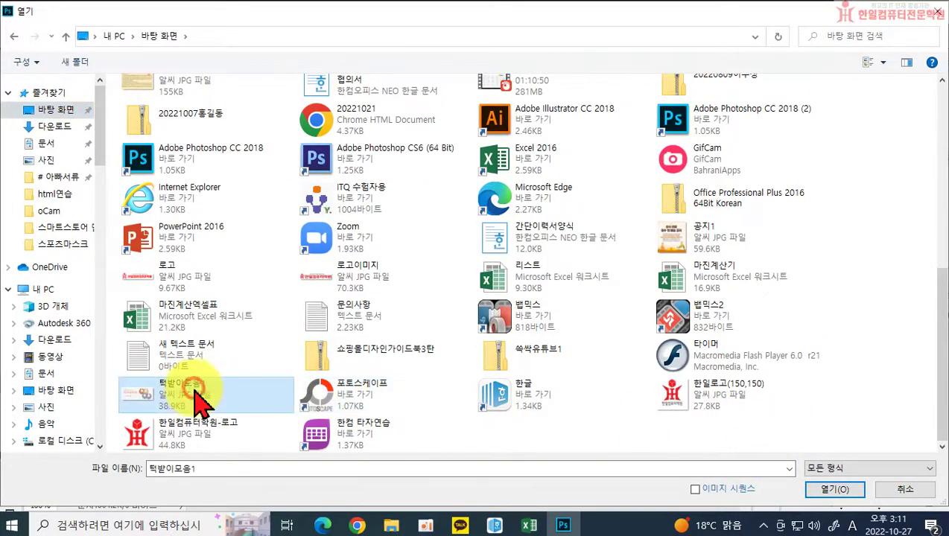
double_click(195, 387)
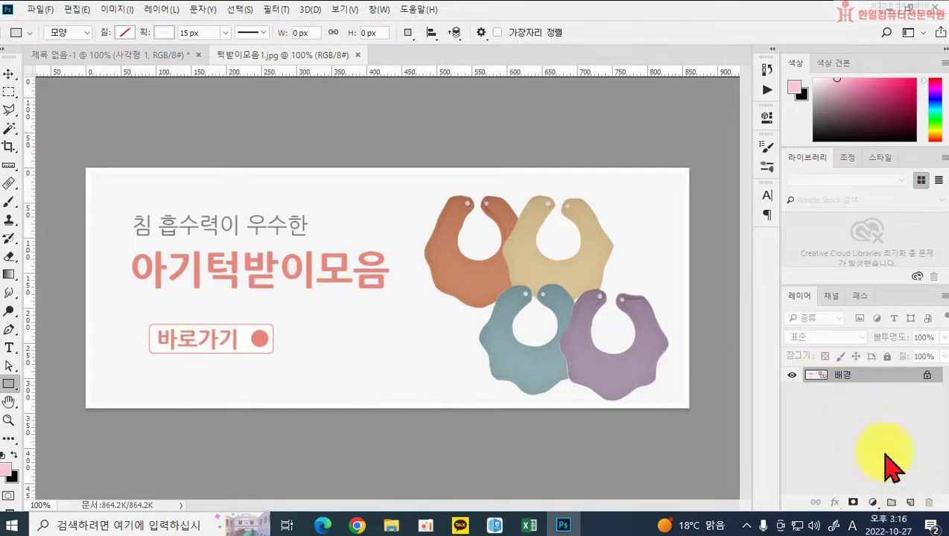
Close the 턱받이모음1 image and open it again from the desktop
left_click(356, 55)
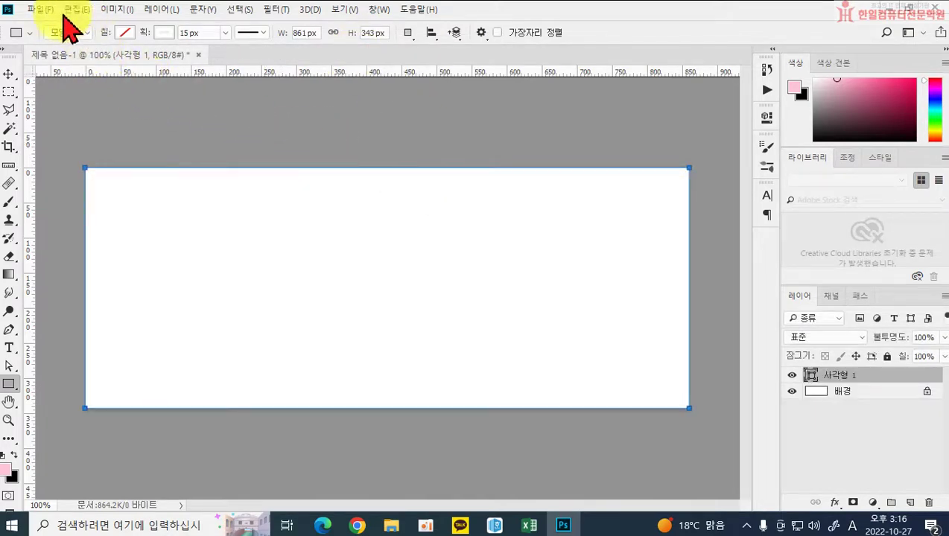
left_click(37, 10)
left_click(45, 38)
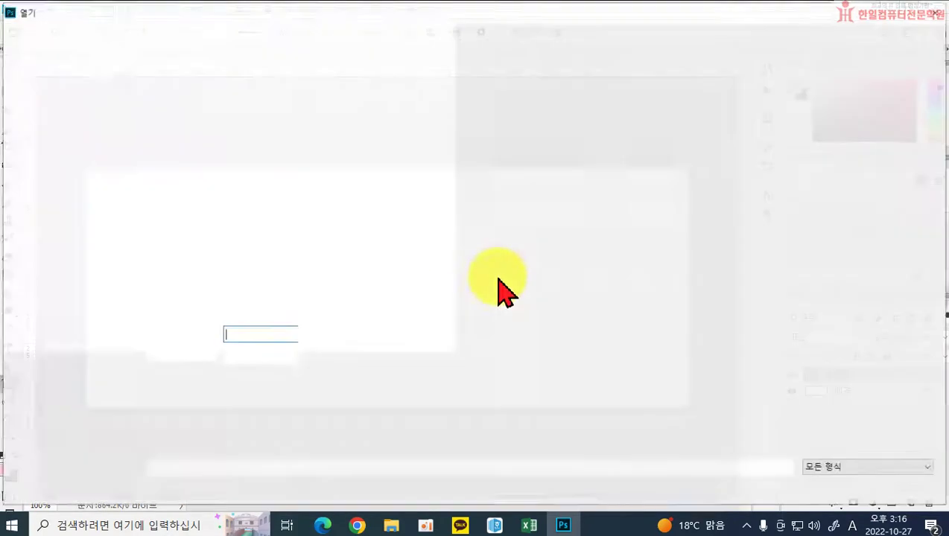
scroll(426, 320, "down", 3)
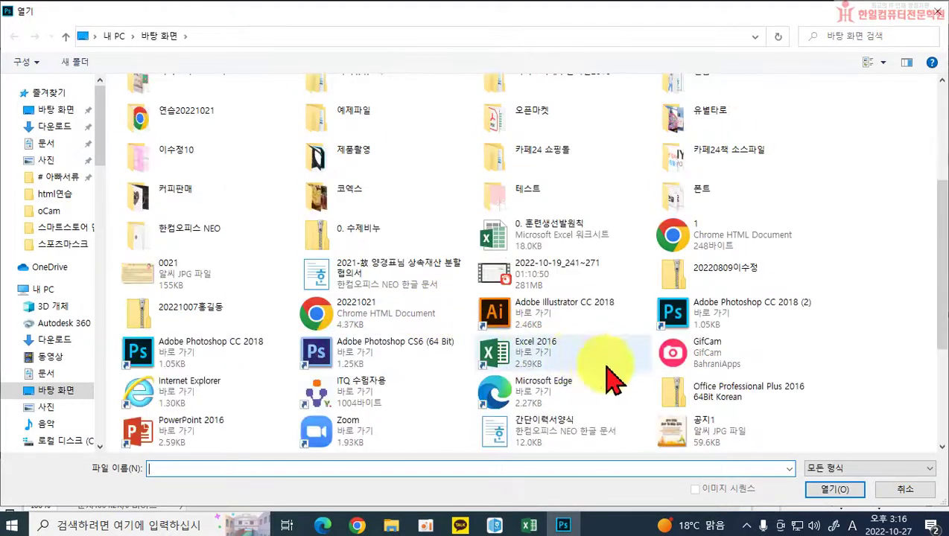
scroll(607, 380, "down", 3)
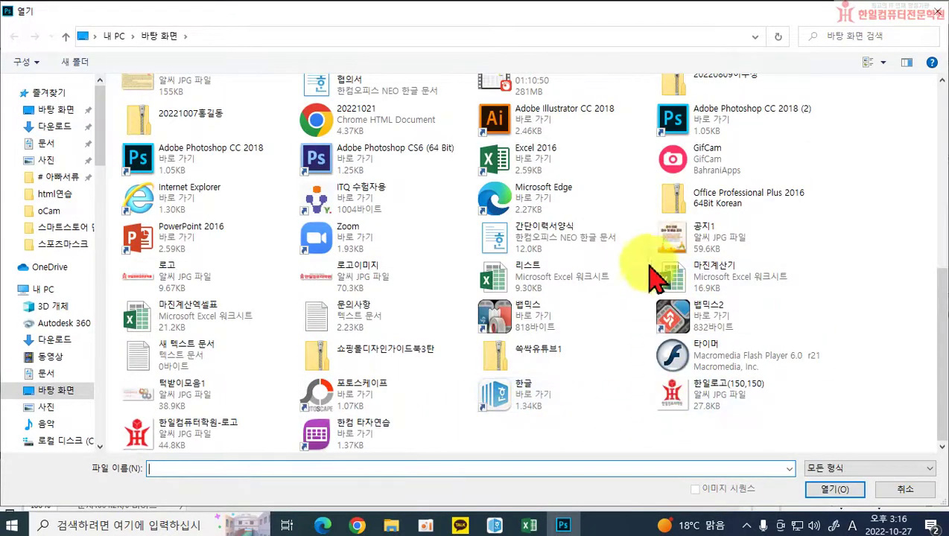
scroll(417, 322, "up", 2)
scroll(304, 249, "up", 2)
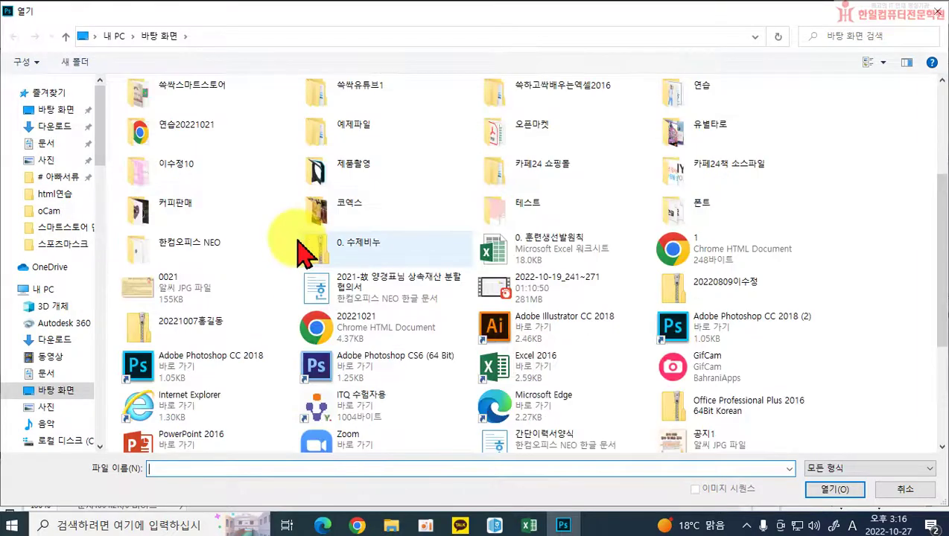
scroll(265, 251, "up", 3)
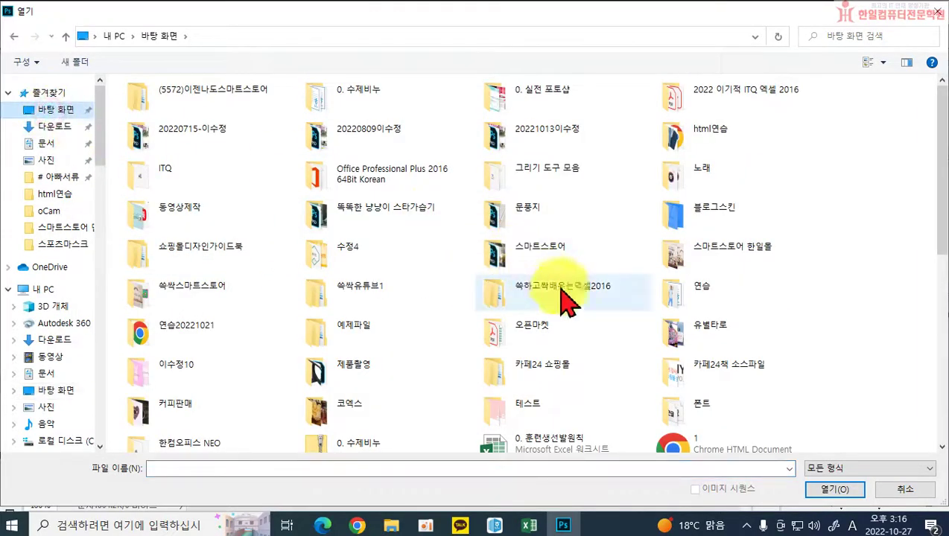
scroll(618, 343, "down", 10)
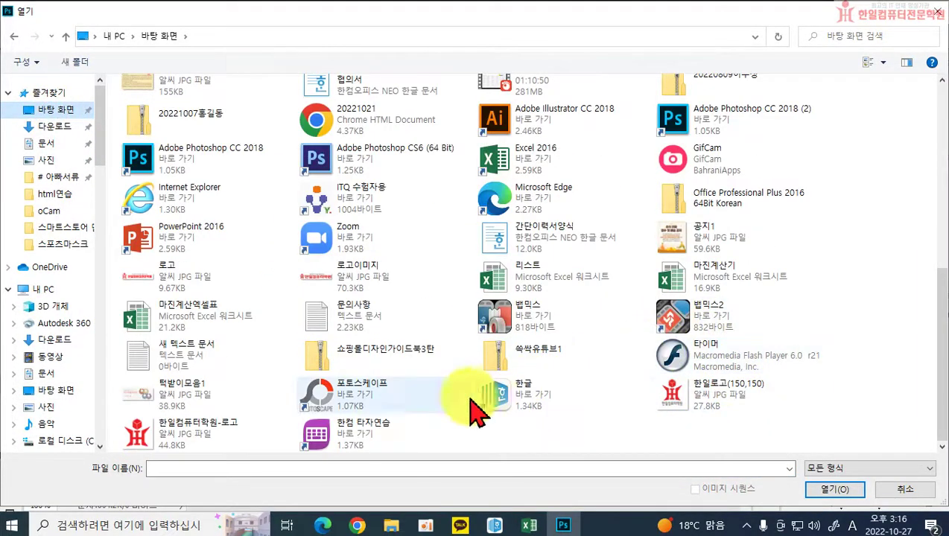
double_click(195, 393)
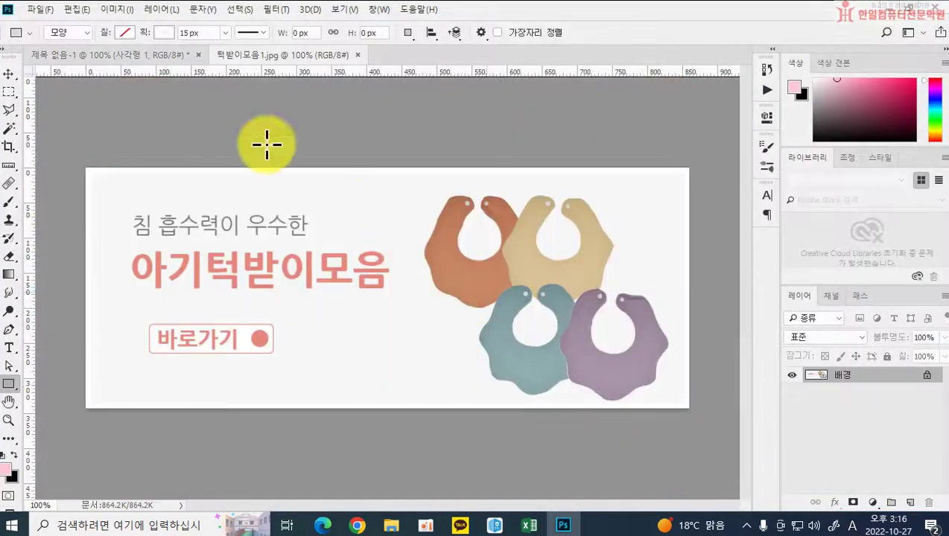
Check the image size of the 턱받이모음1 banner in pixels without changing it
left_click(123, 10)
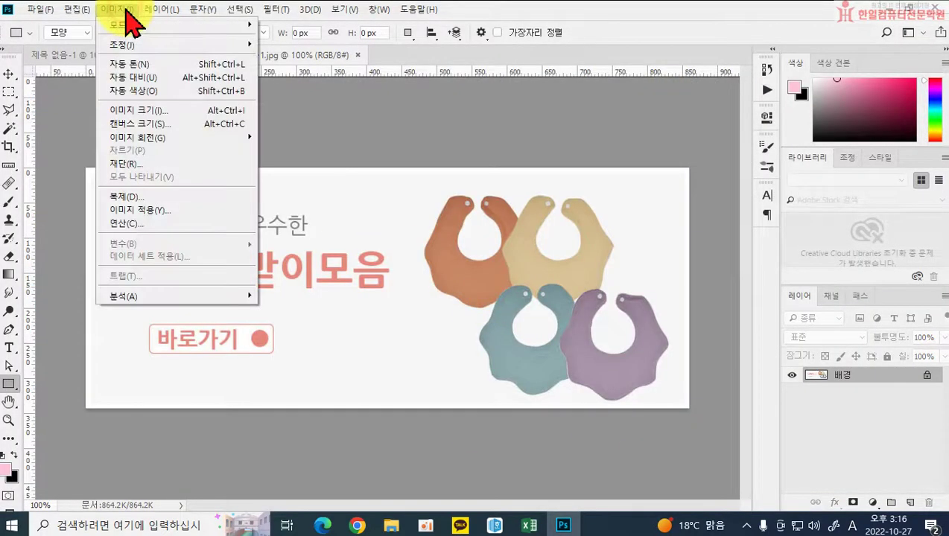
left_click(153, 111)
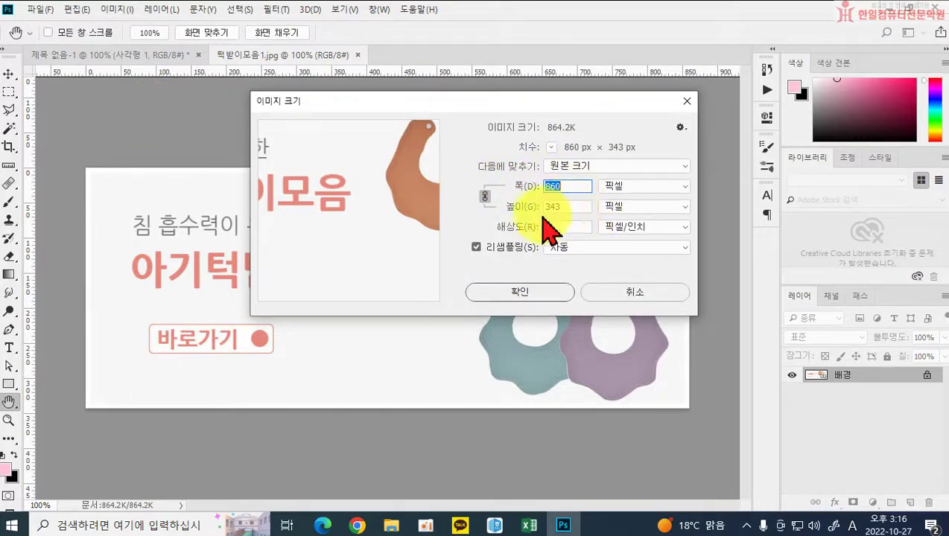
left_click(547, 292)
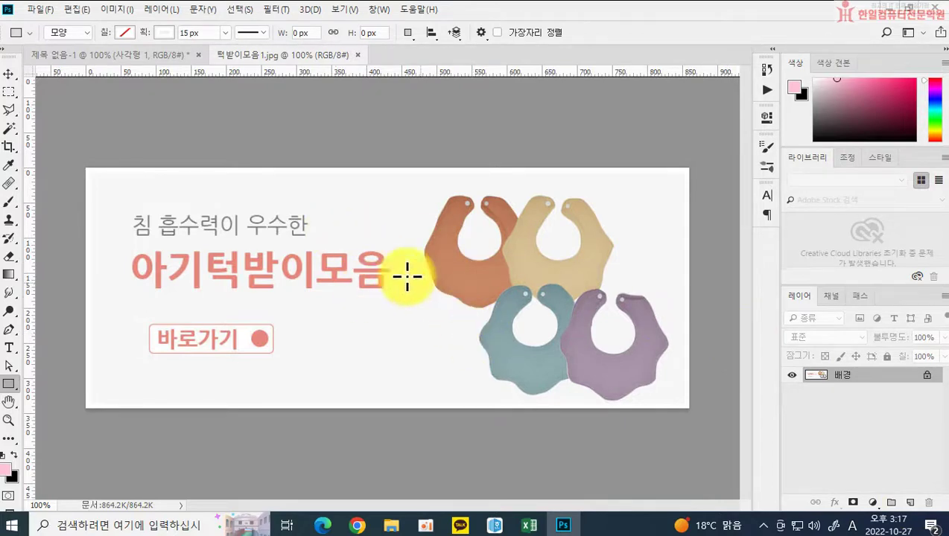
left_click(41, 11)
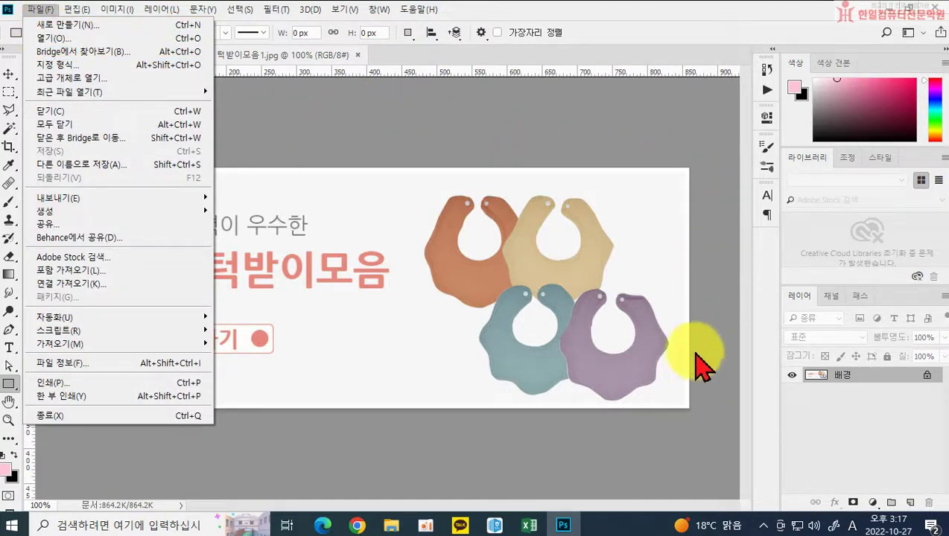
left_click(647, 145)
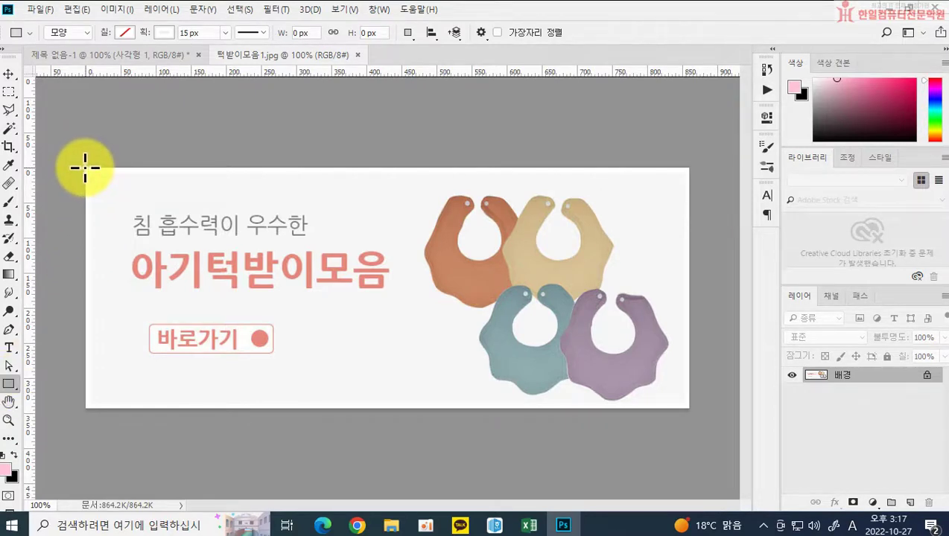
Draw an unfilled rectangle shape of about 862 x 343 px with a 15 px white stroke over the whole banner
left_click_drag(85, 168, 689, 408)
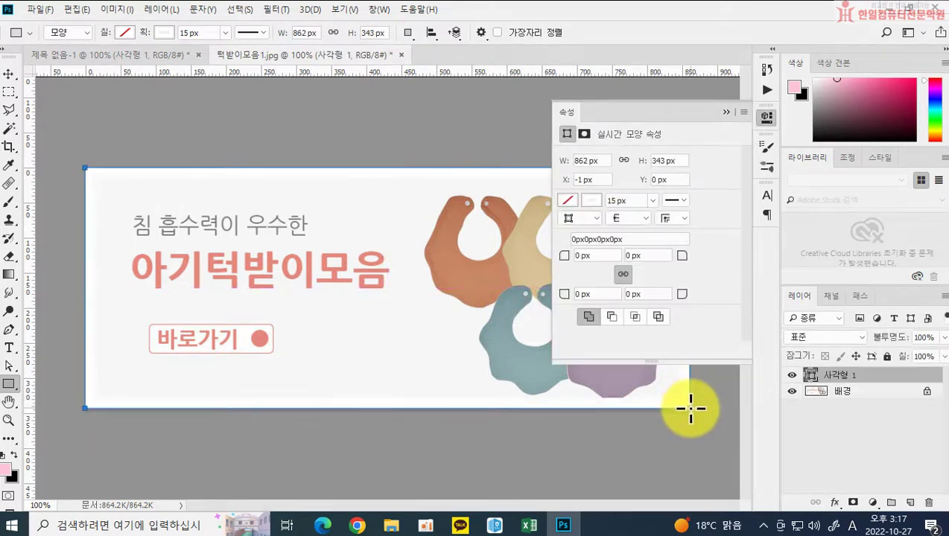
left_click(723, 114)
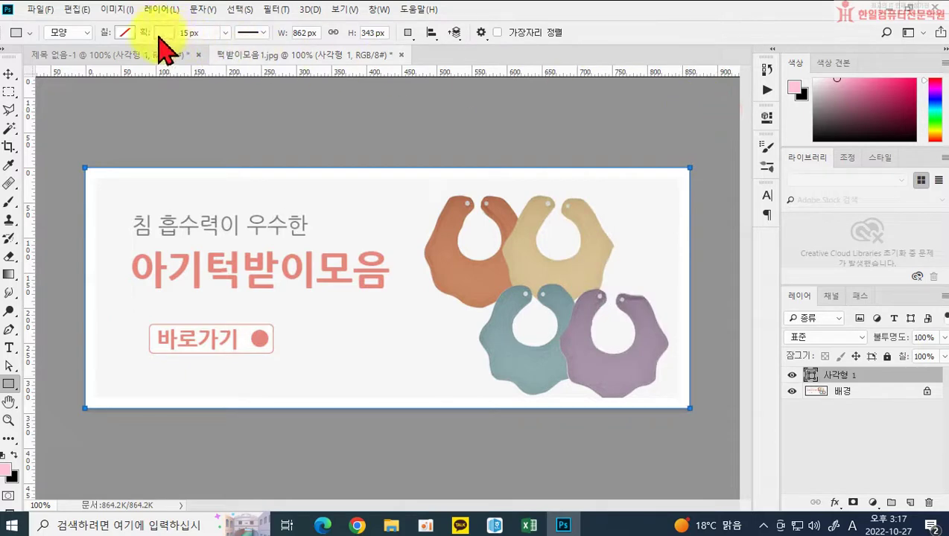
Fill the rectangle with the light grey #f7f7f7 sampled from the banner background
left_click(126, 33)
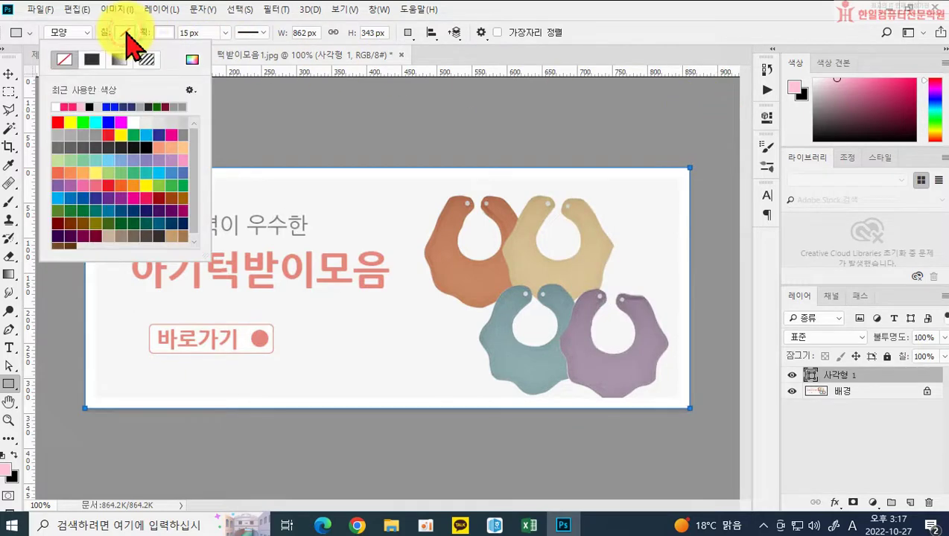
left_click(192, 61)
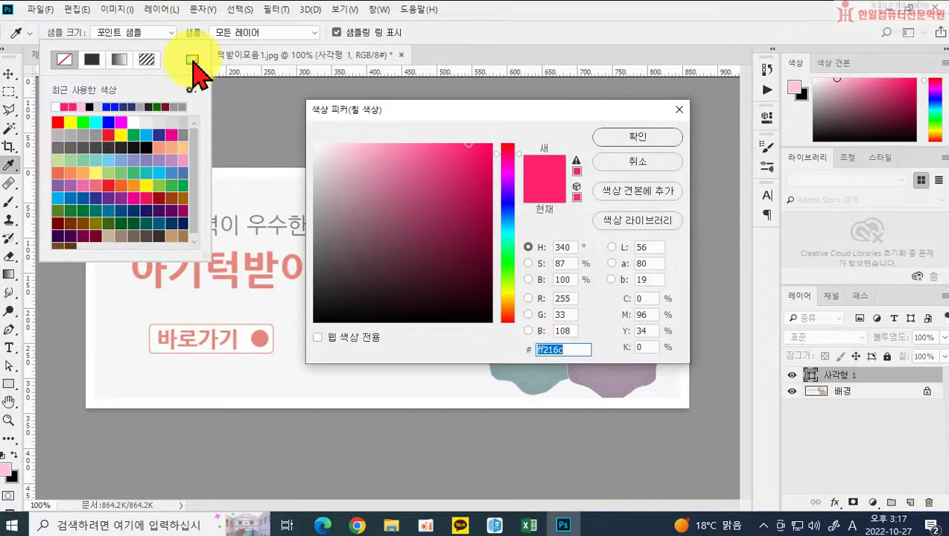
left_click(643, 164)
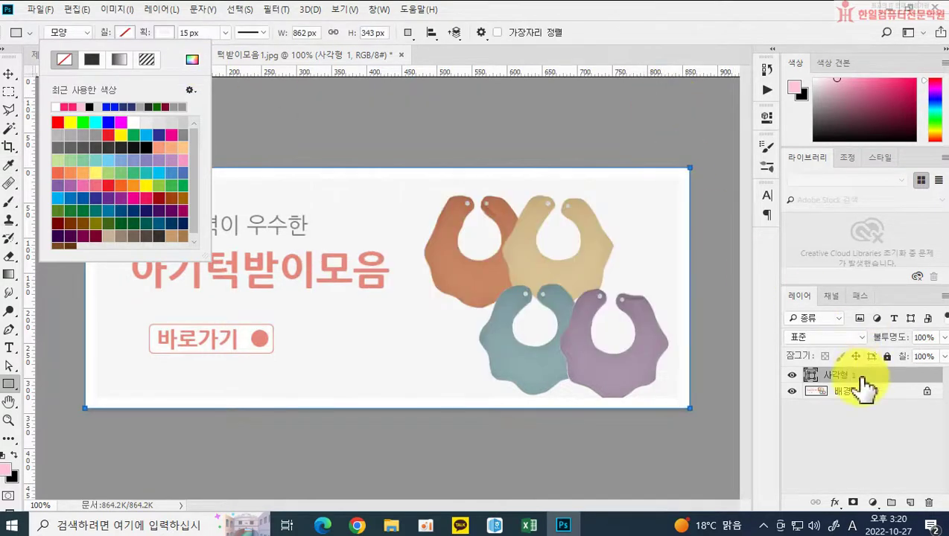
left_click(192, 61)
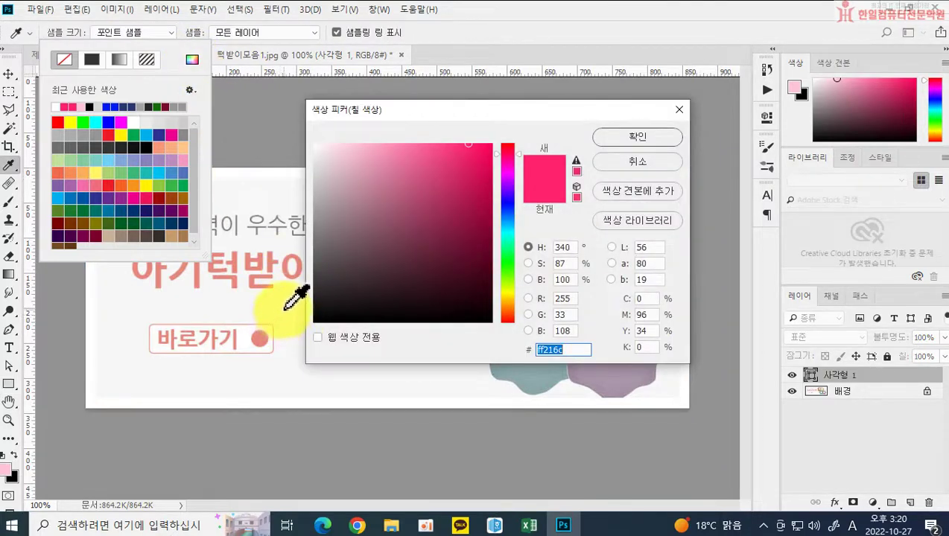
left_click(259, 308)
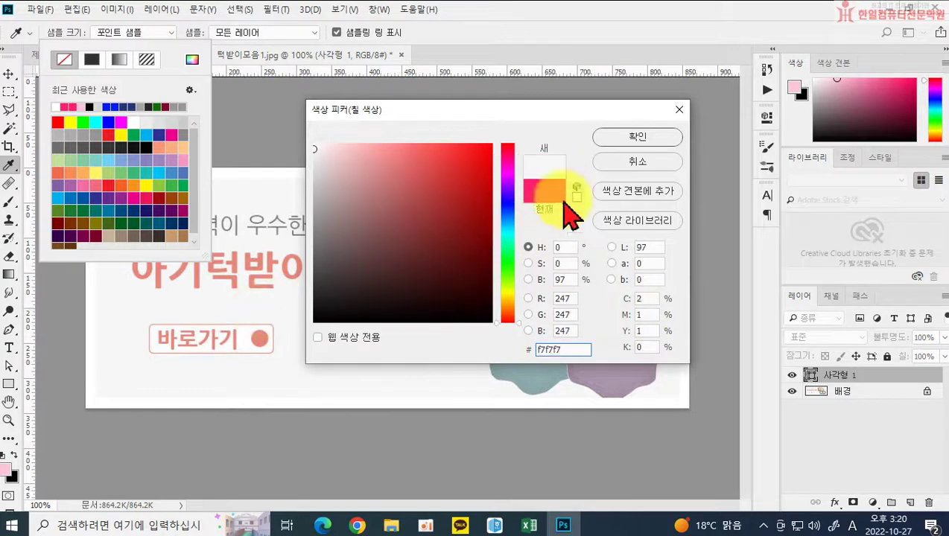
left_click(635, 140)
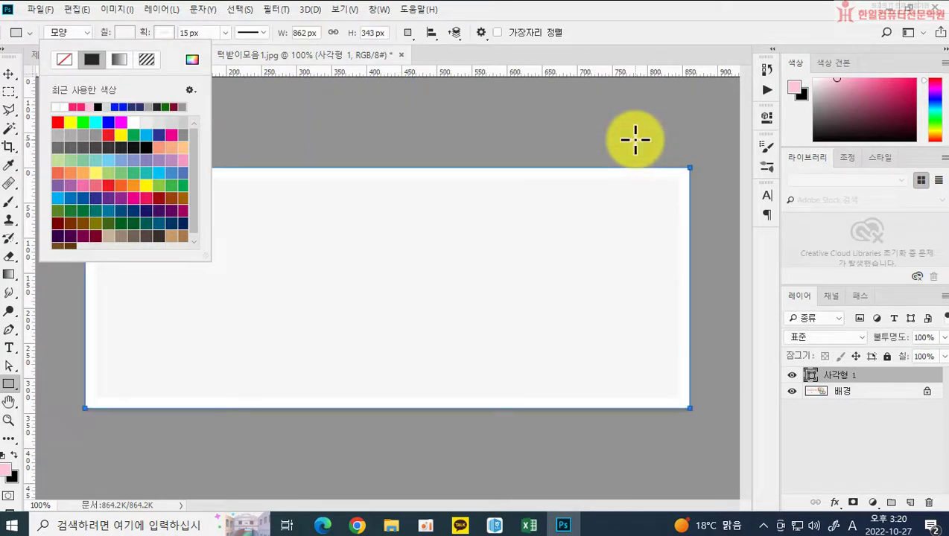
Set the rectangle's stroke to white with a width of 10 px
left_click(165, 32)
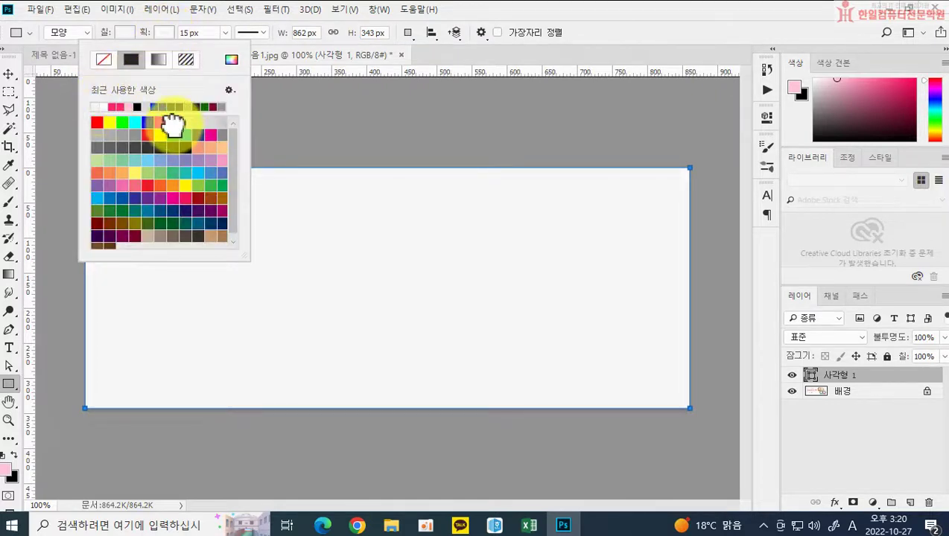
left_click(172, 122)
left_click(195, 33)
left_click(188, 33)
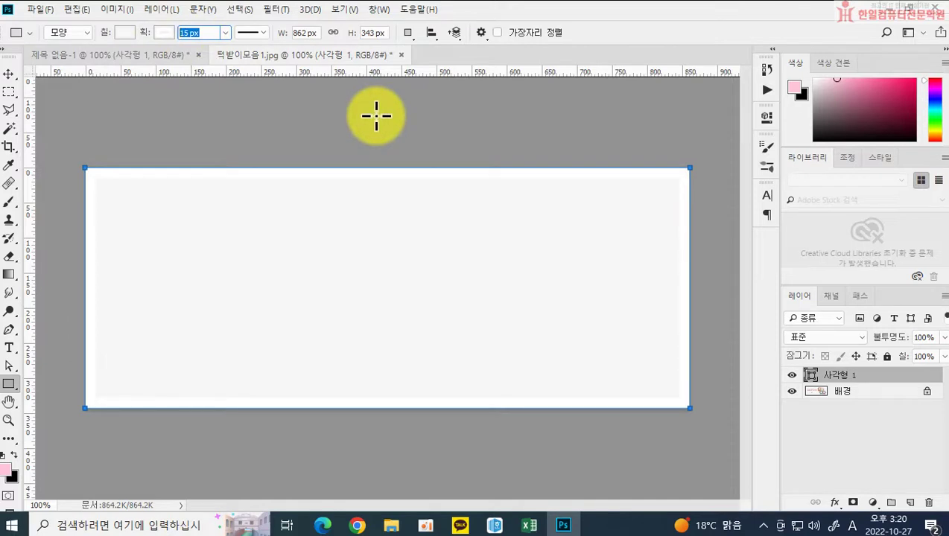
type("10")
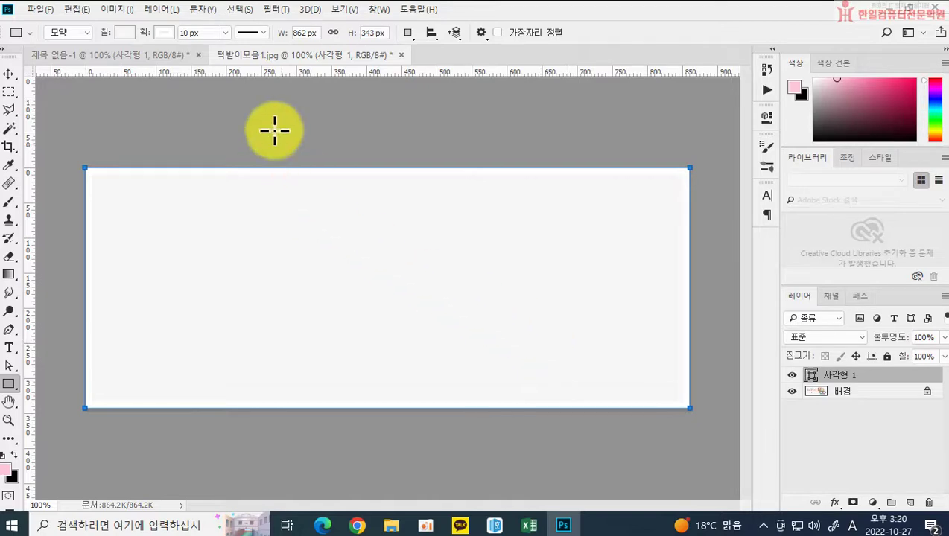
Change the rectangle's fill to the pale pink #f2e6e6
left_click(119, 33)
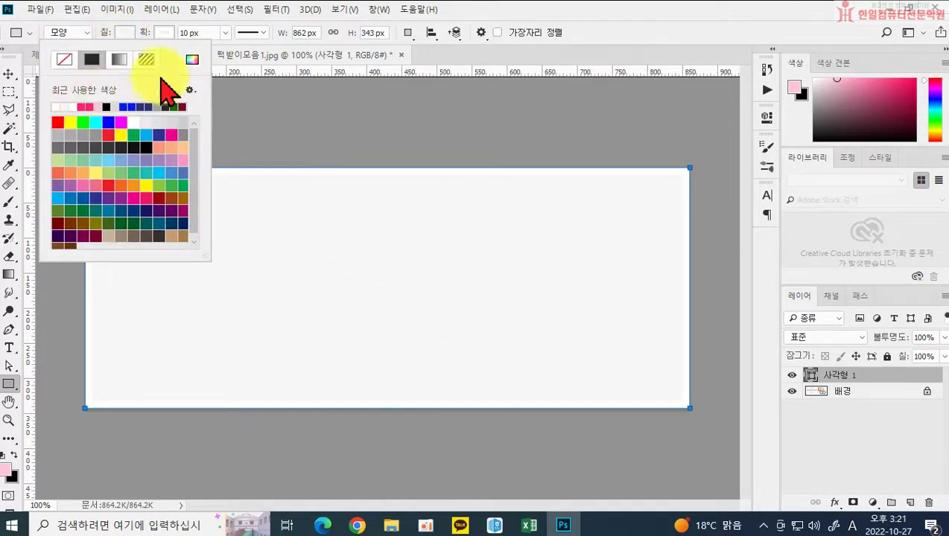
left_click(191, 61)
left_click_drag(324, 159, 323, 152)
left_click(626, 136)
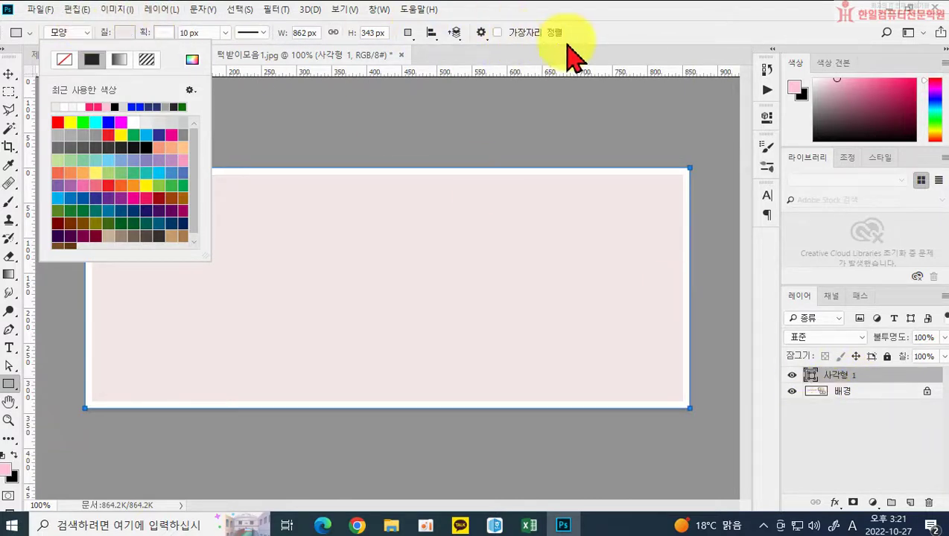
left_click(623, 55)
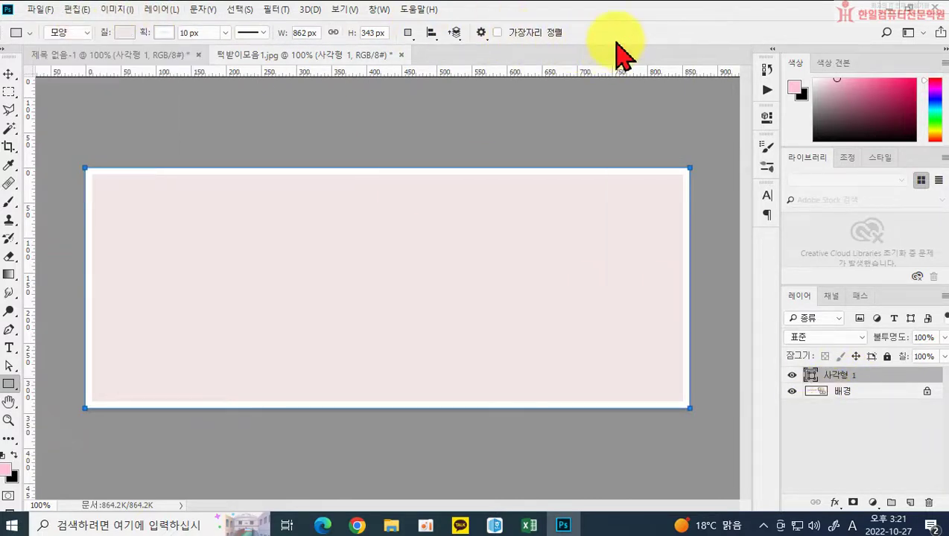
Clear the rectangle's fill and refill it with the coral #f0837c sampled from the 아기턱받이모음 title
left_click(125, 32)
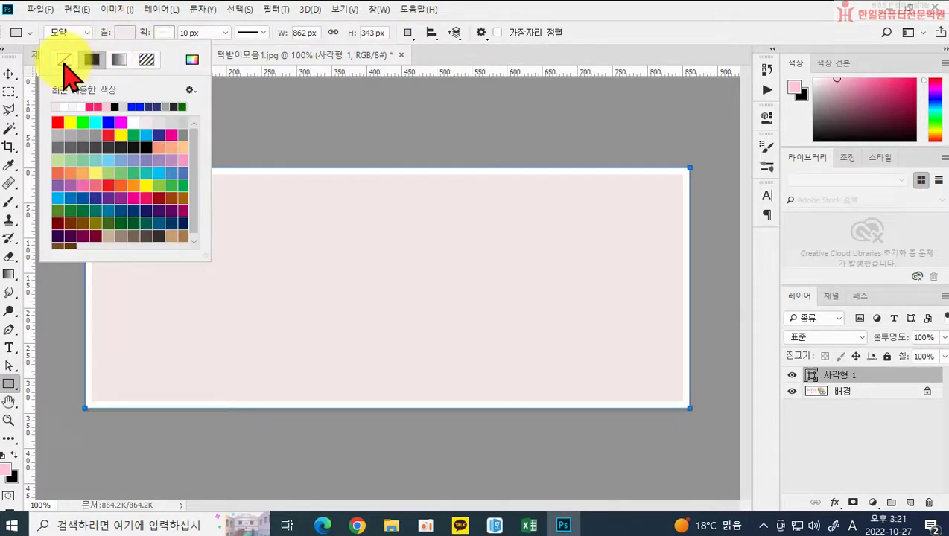
left_click(64, 61)
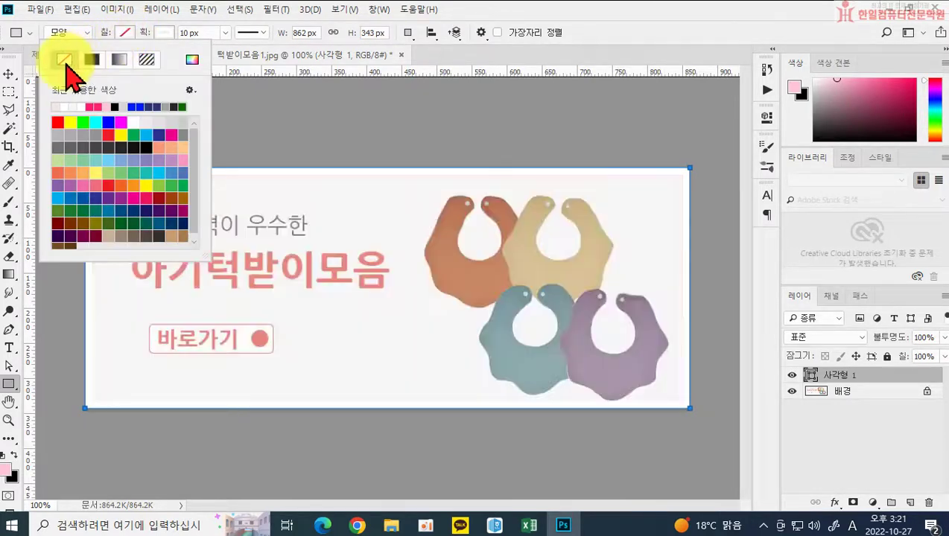
left_click(192, 61)
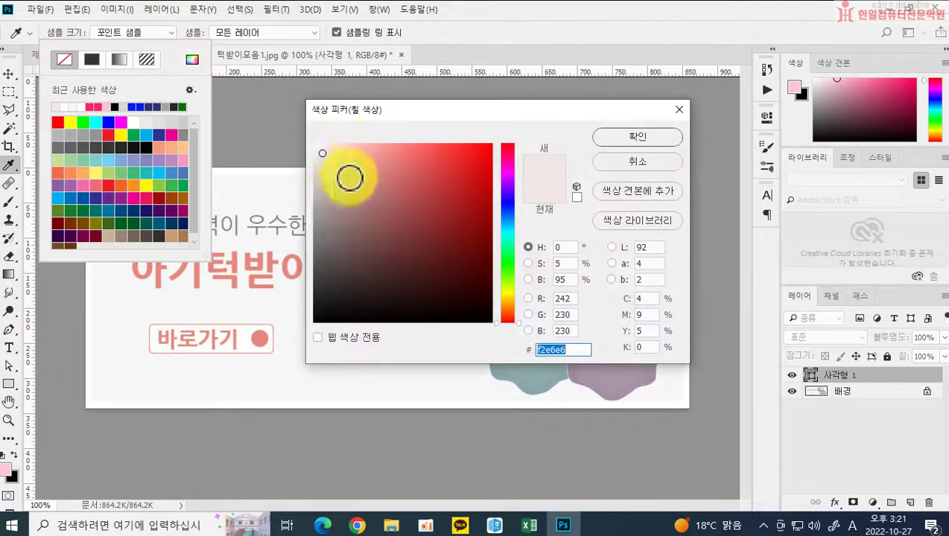
left_click(272, 255)
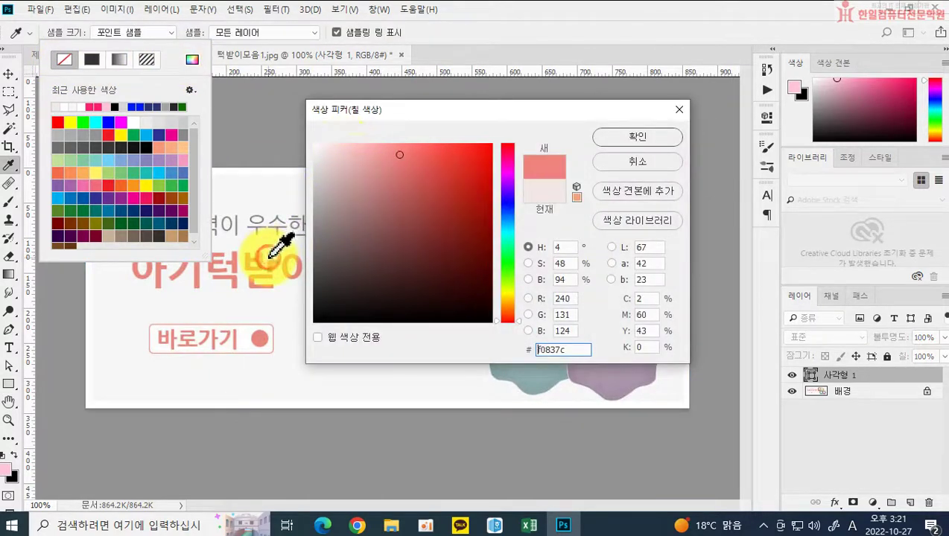
left_click(624, 140)
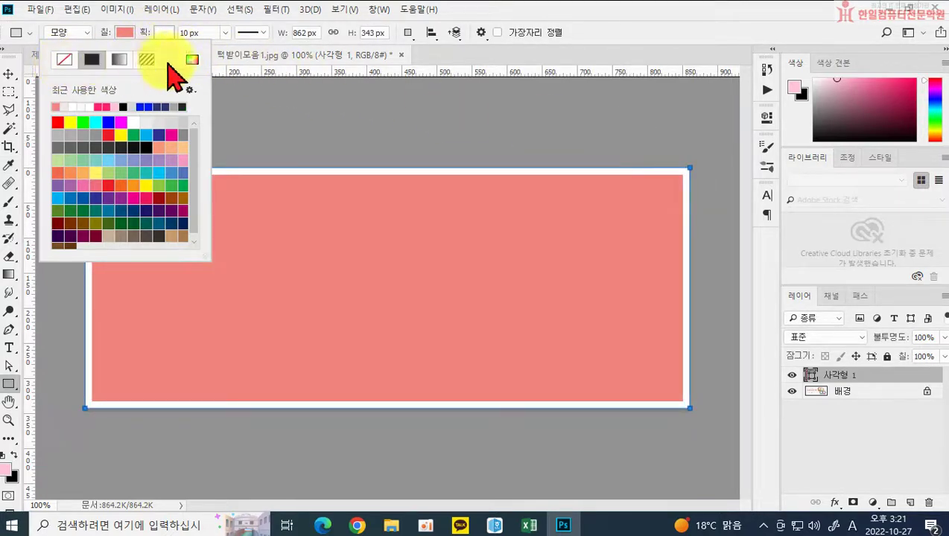
Set the rectangle's fill to none so only its stroke covers the banner
left_click(191, 59)
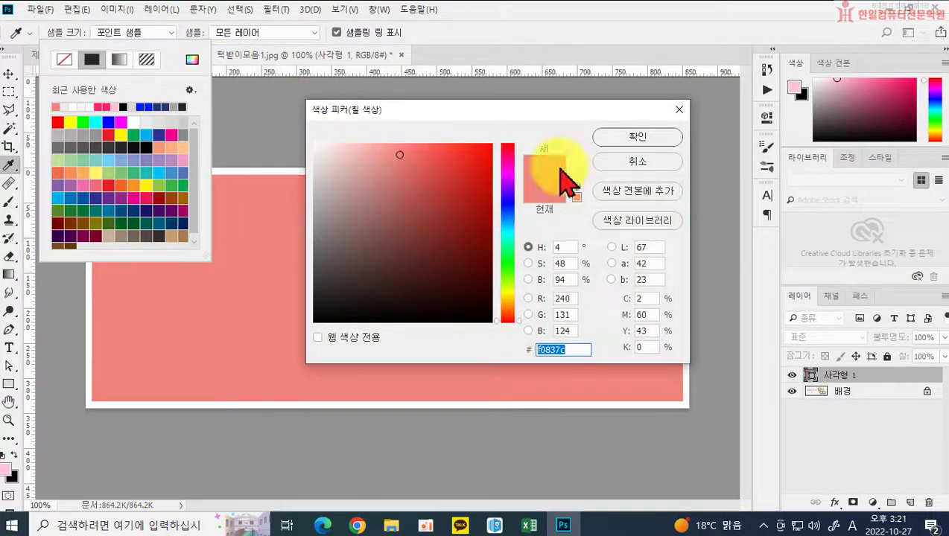
left_click(633, 139)
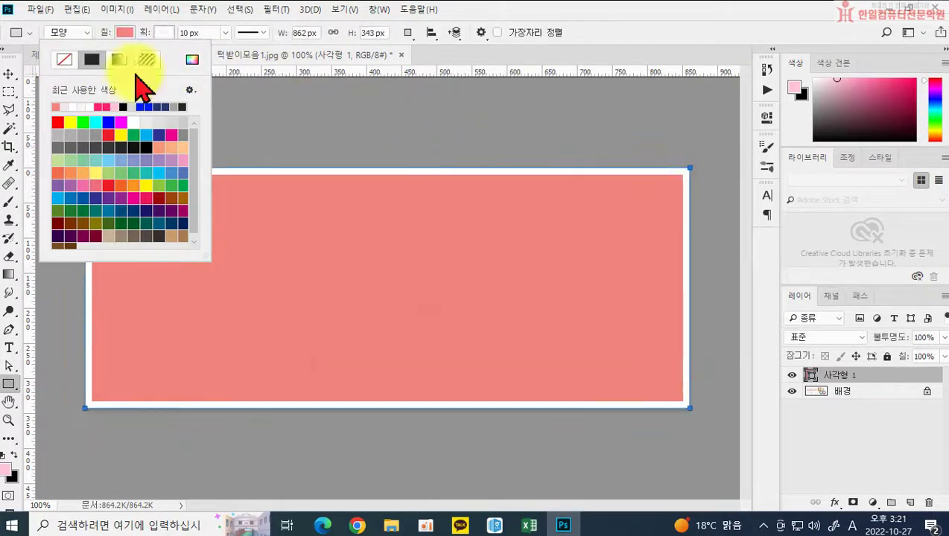
left_click(65, 59)
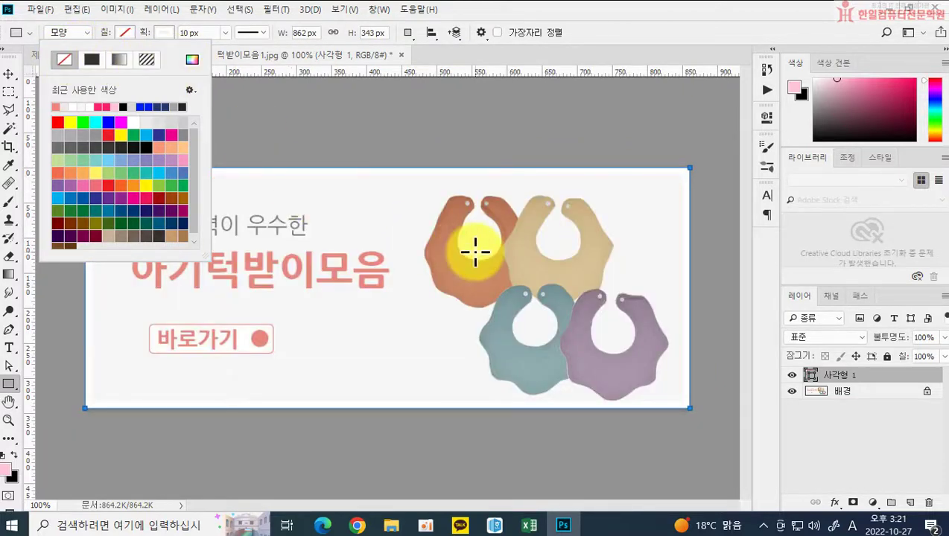
Fill the rectangle with the light grey #f7f7f7 sampled from the reference banner's background and deselect its path
left_click(192, 61)
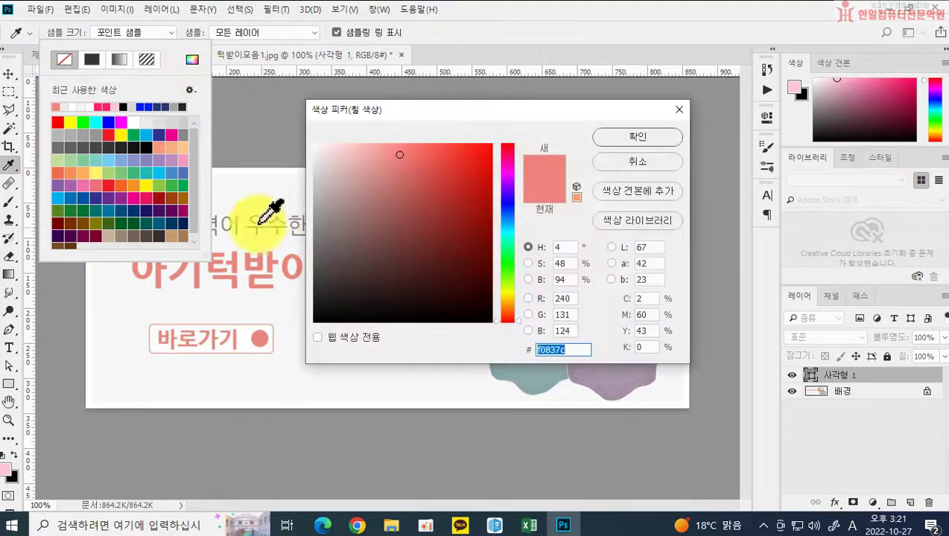
left_click(129, 315)
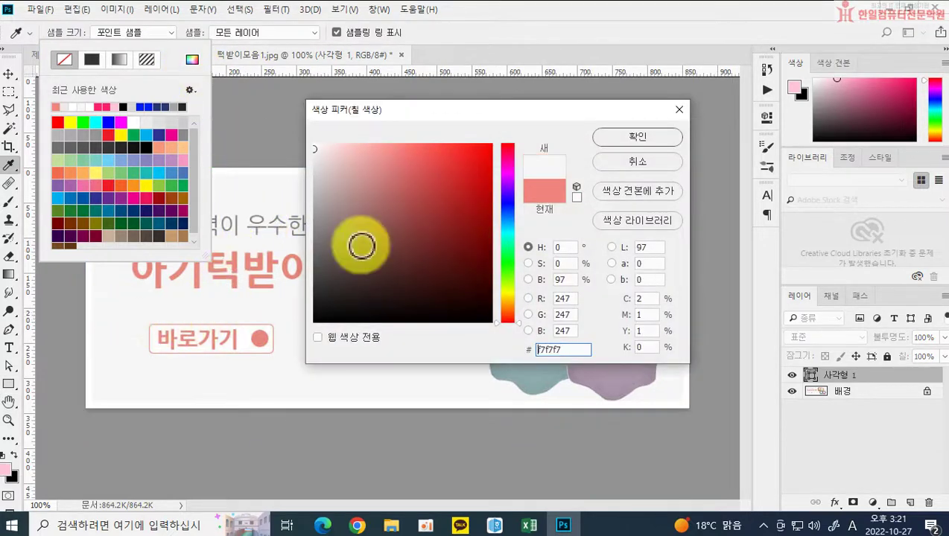
left_click(618, 139)
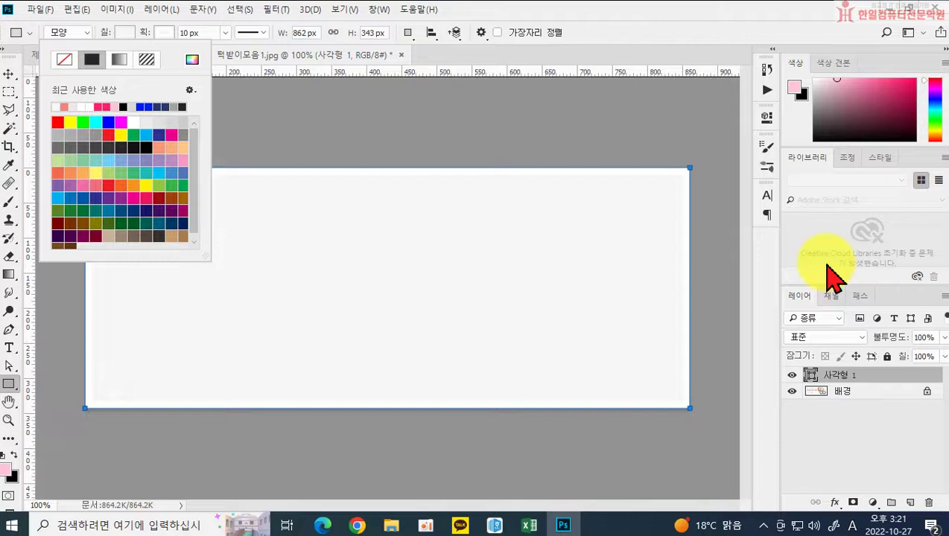
key("Escape")
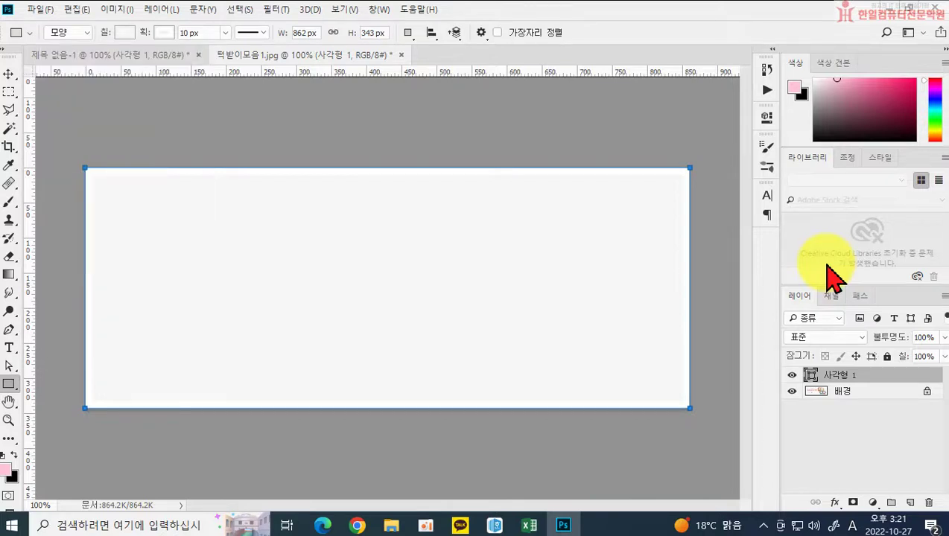
key("Return")
Try the rectangle layer at about 37% opacity to preview the reference beneath, and restore it to 100%
left_click_drag(838, 379, 819, 394)
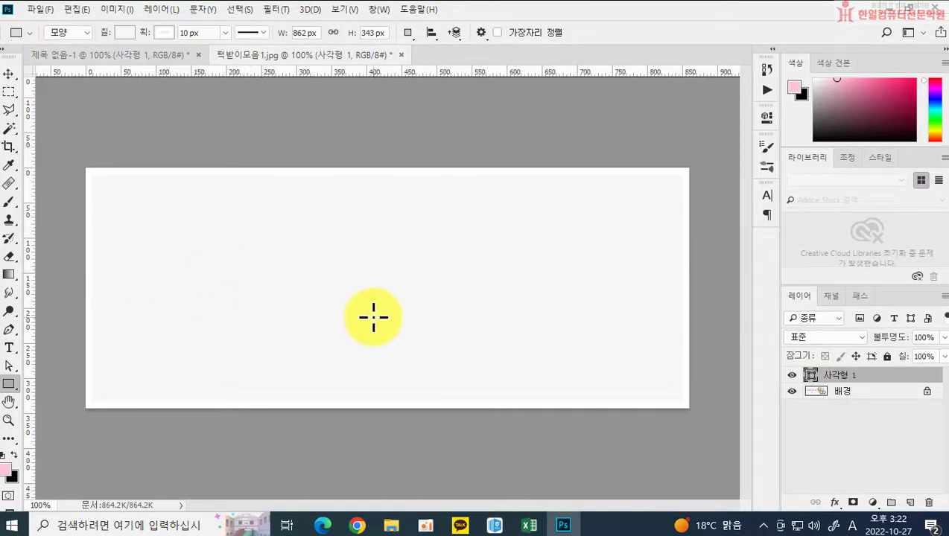
left_click(943, 339)
left_click_drag(943, 356, 899, 357)
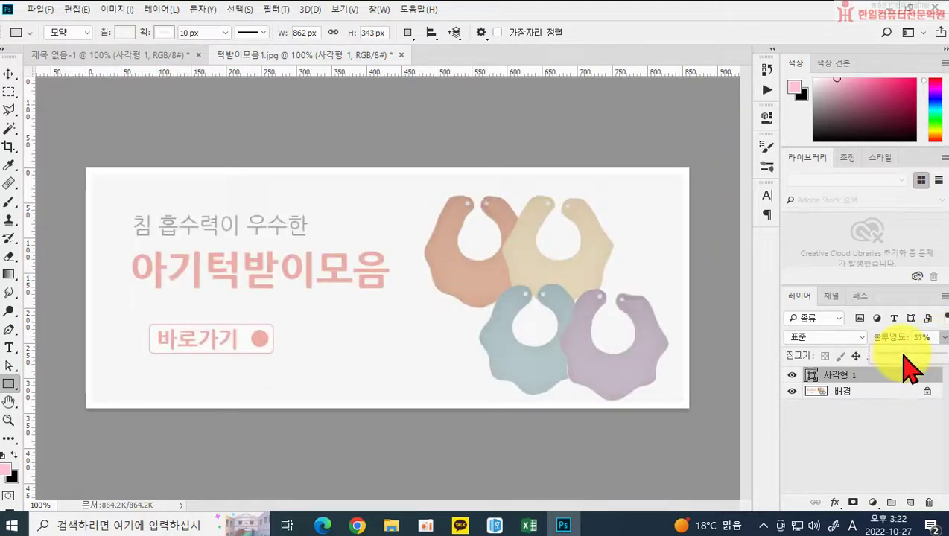
left_click_drag(904, 356, 935, 361)
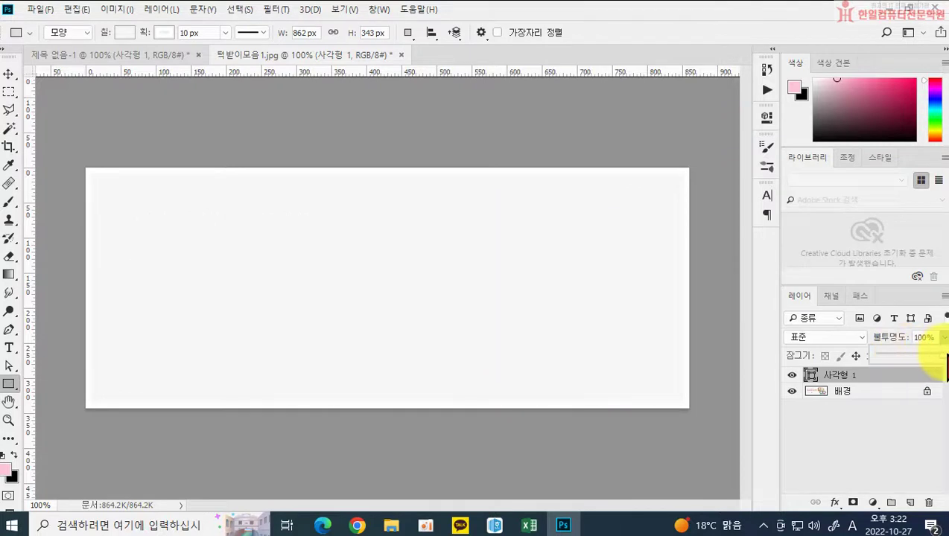
Hide the rectangle layer so the reference banner can be traced
left_click(792, 375)
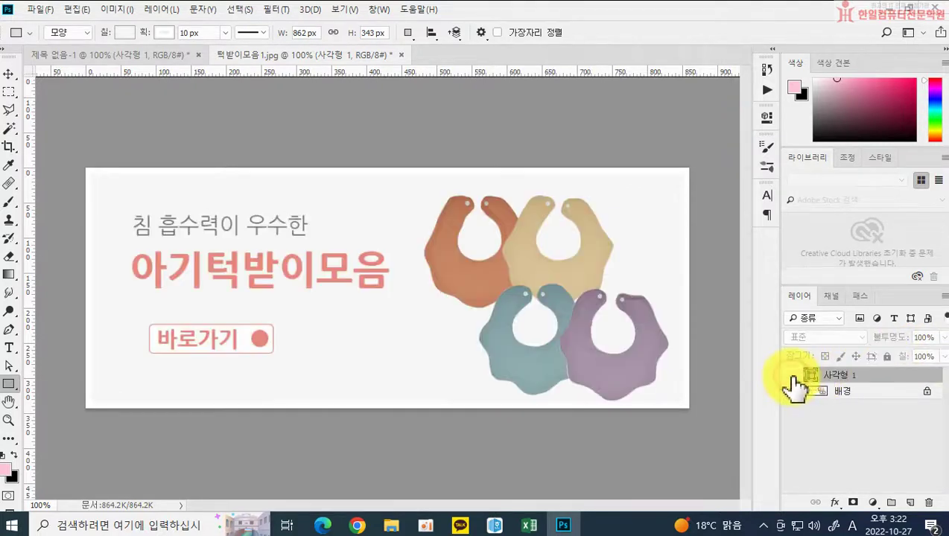
left_click_drag(792, 378, 833, 393)
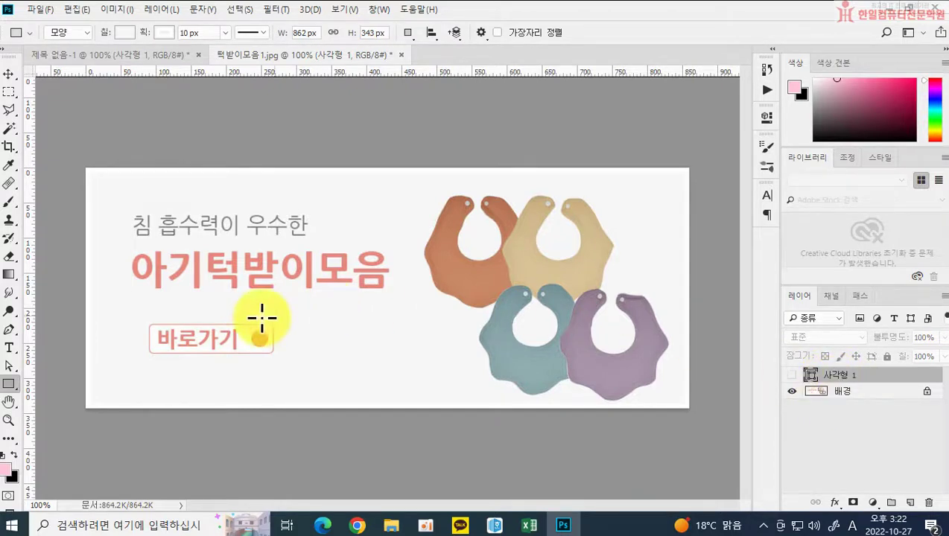
Add the text 침 흡수력이 우수한 over the reference's first line in the grey #7f7f7f sampled from that line
left_click(9, 348)
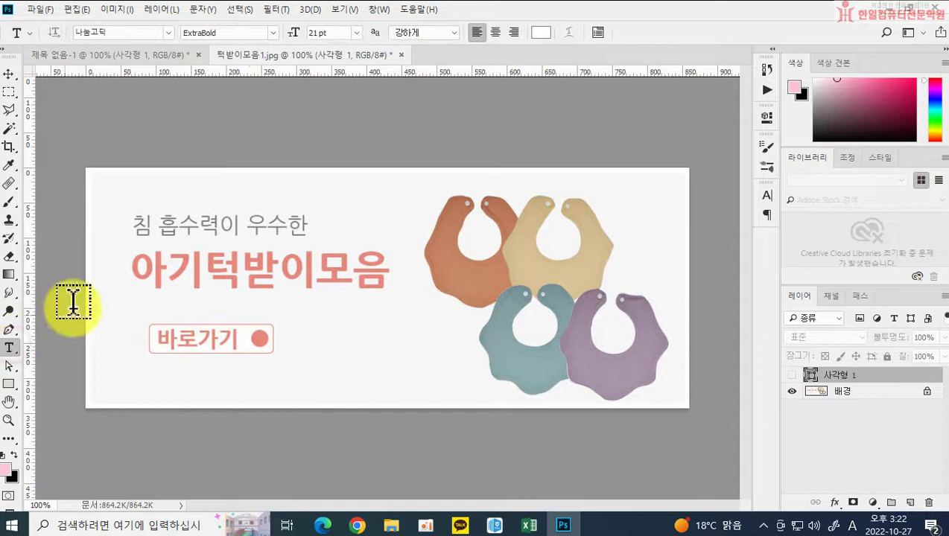
left_click(136, 223)
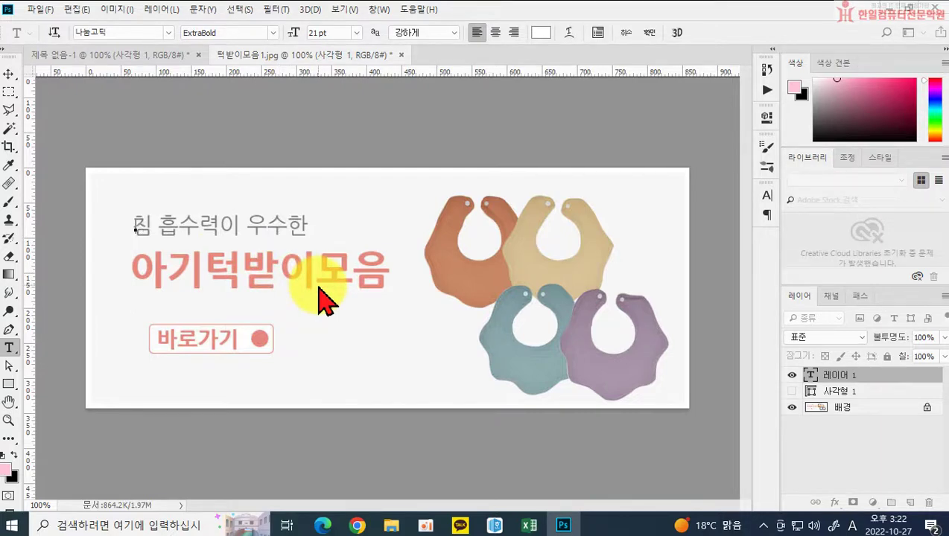
left_click(541, 32)
left_click_drag(429, 188, 285, 234)
left_click(639, 138)
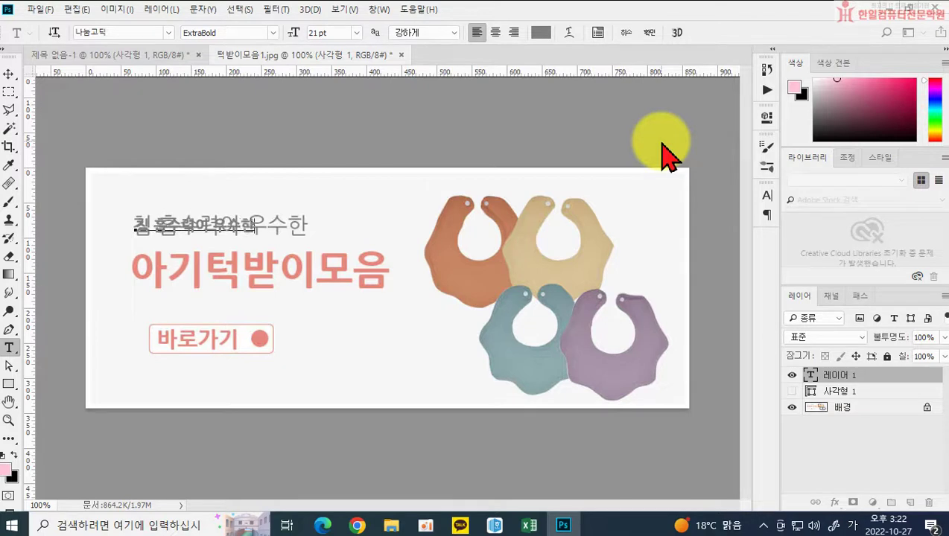
left_click(662, 145)
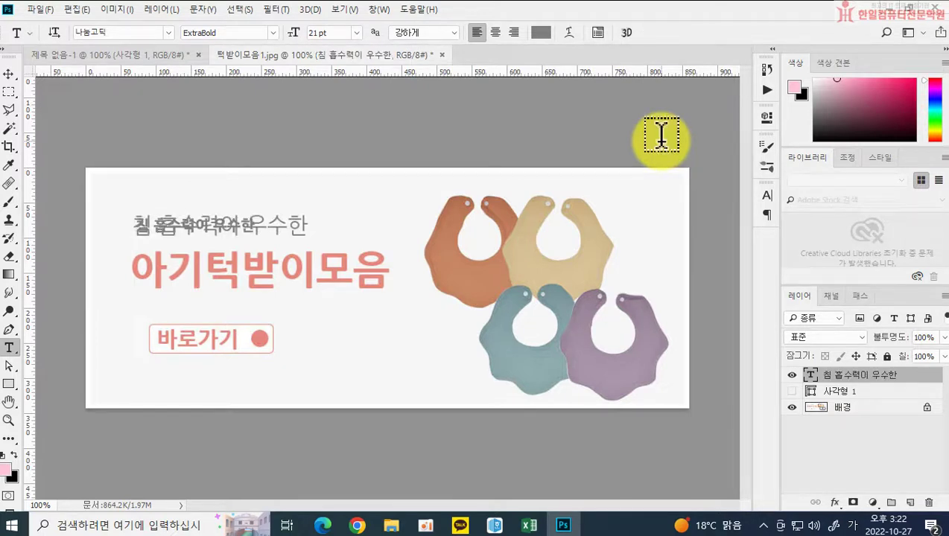
Scale the 침 흡수력이 우수한 text to about 148% and position it exactly over the reference line
key("ctrl+t")
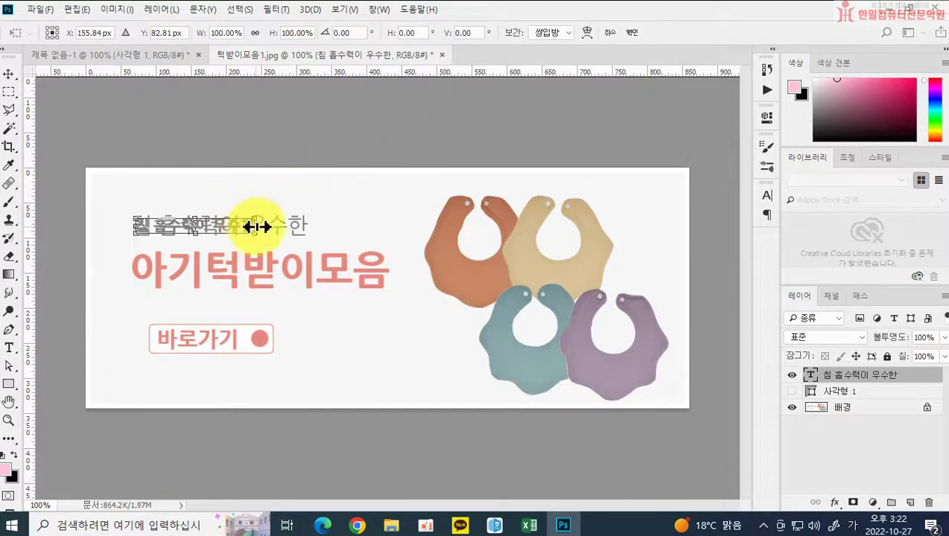
left_click_drag(256, 218, 314, 218)
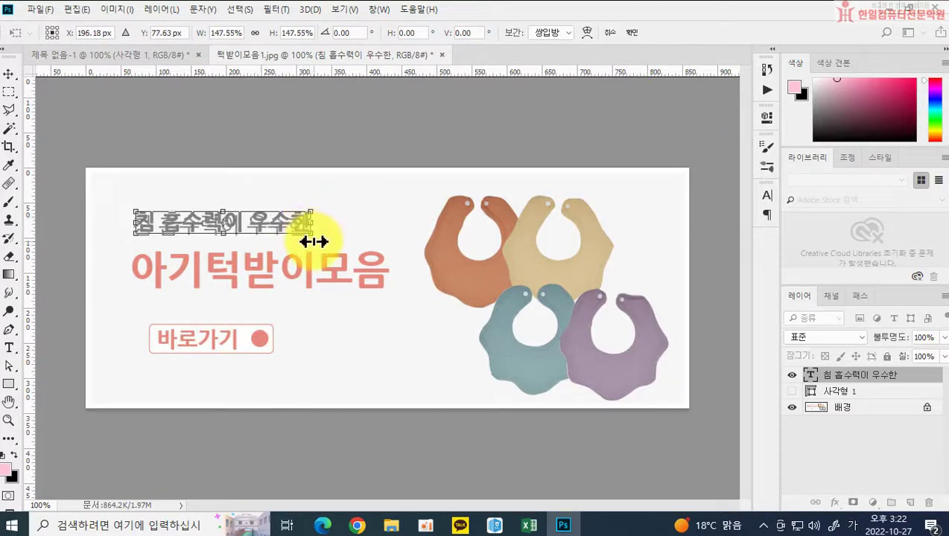
left_click_drag(251, 233, 241, 231)
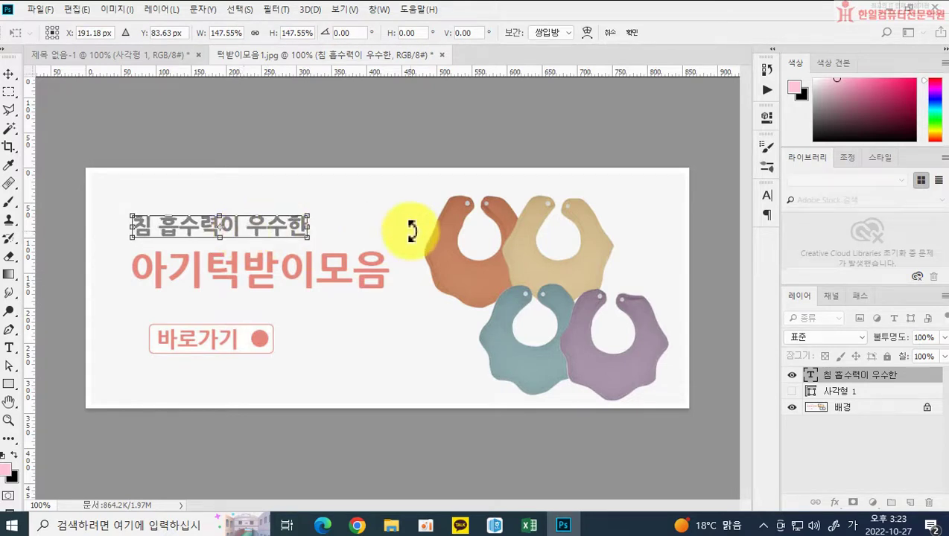
key("Return")
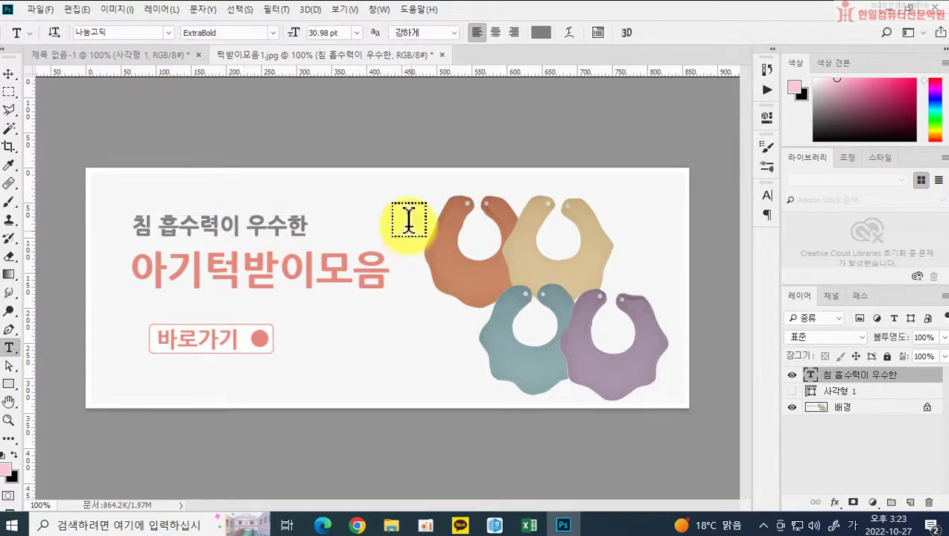
Set the 침 흡수력이 우수한 text's font style to Light, trying Bold and Regular first
left_click(212, 32)
left_click(274, 33)
left_click(236, 71)
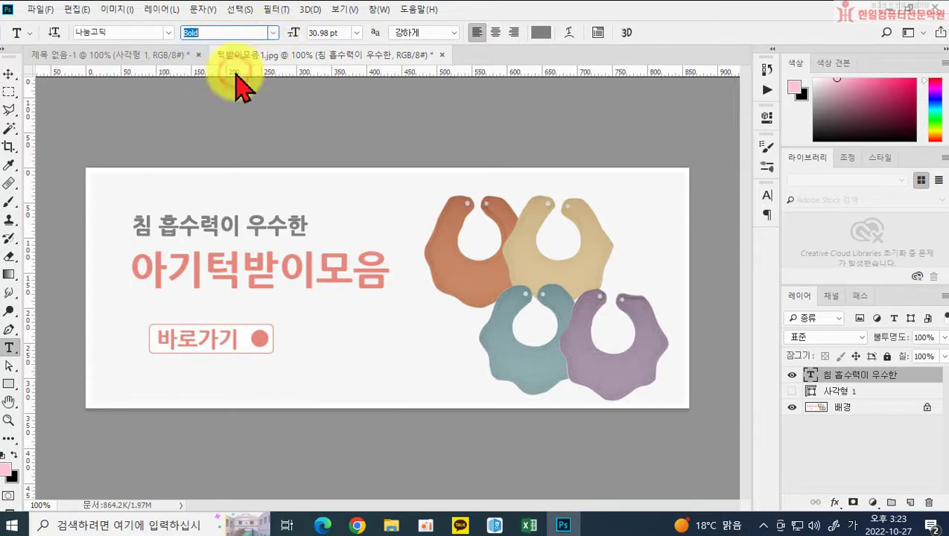
left_click(273, 33)
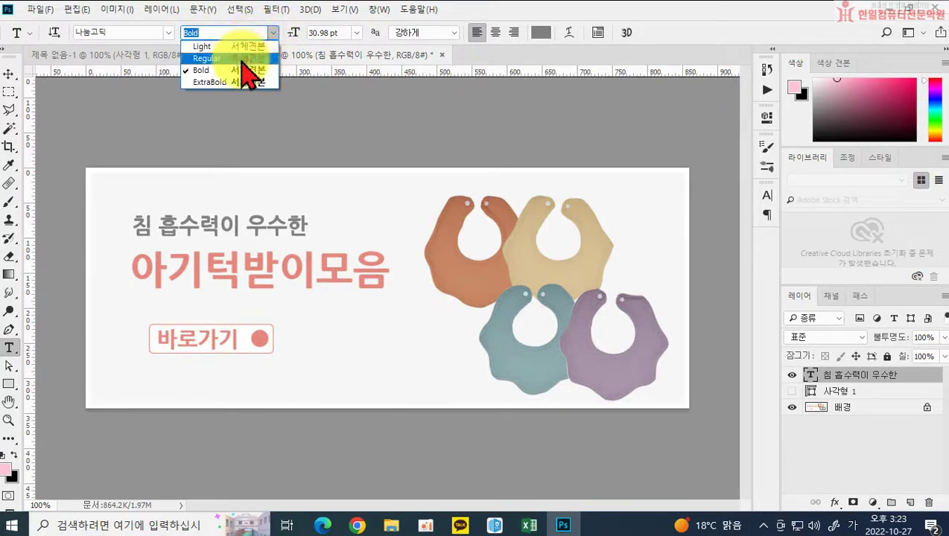
left_click(242, 60)
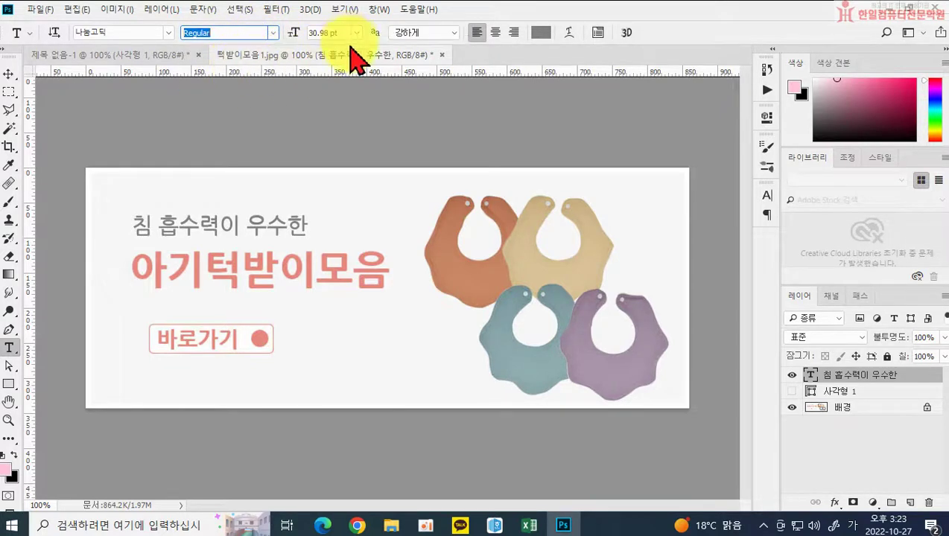
key("Up")
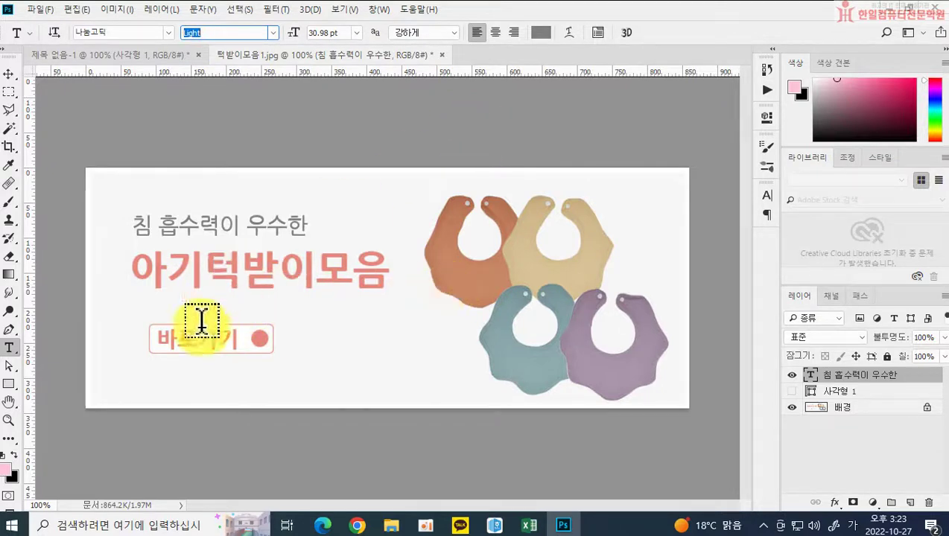
Add the title text 아기턱받이 모음 as a new text layer over the reference's coral title
left_click(132, 272)
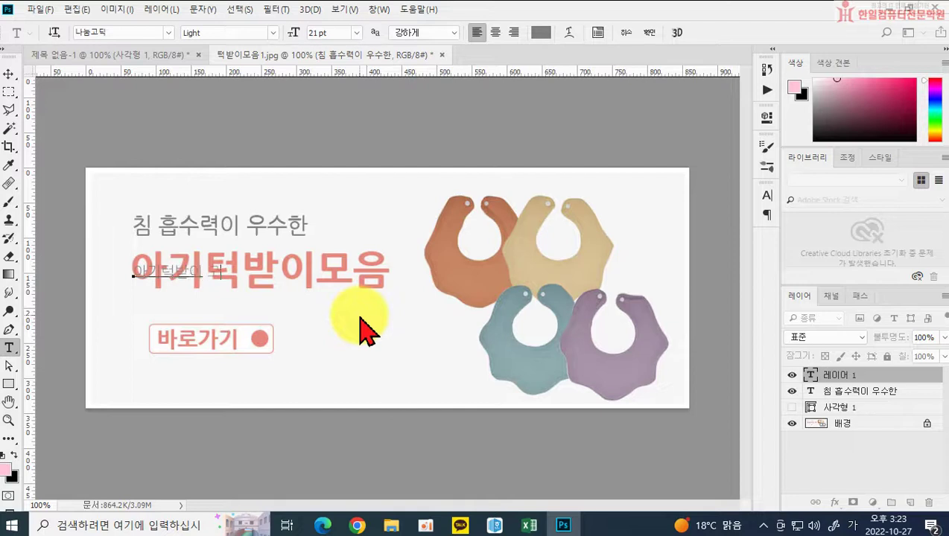
type("아기턱받이 모음")
key("ctrl+Return")
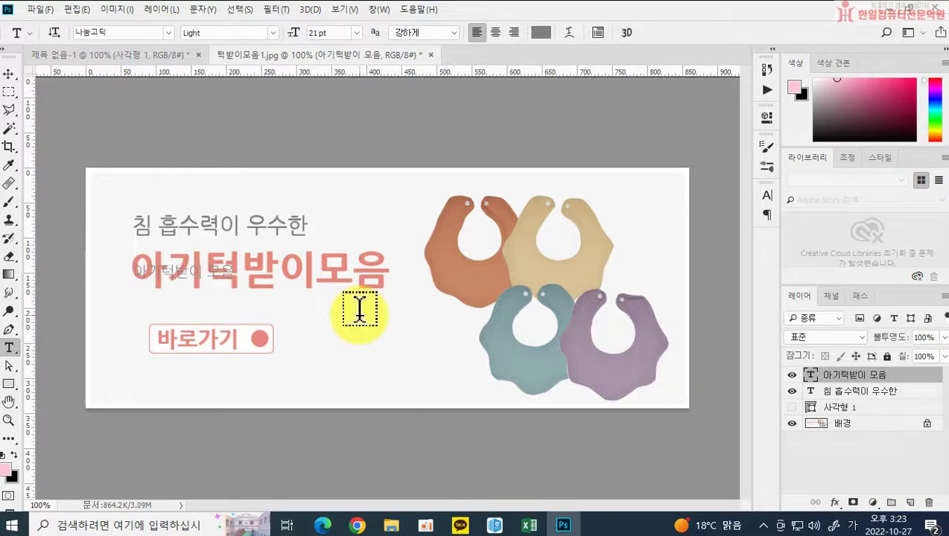
Scale the 아기턱받이 모음 text to about 255% wide and 258% high and align it over the coral title
key("ctrl+t")
left_click_drag(235, 264, 390, 243)
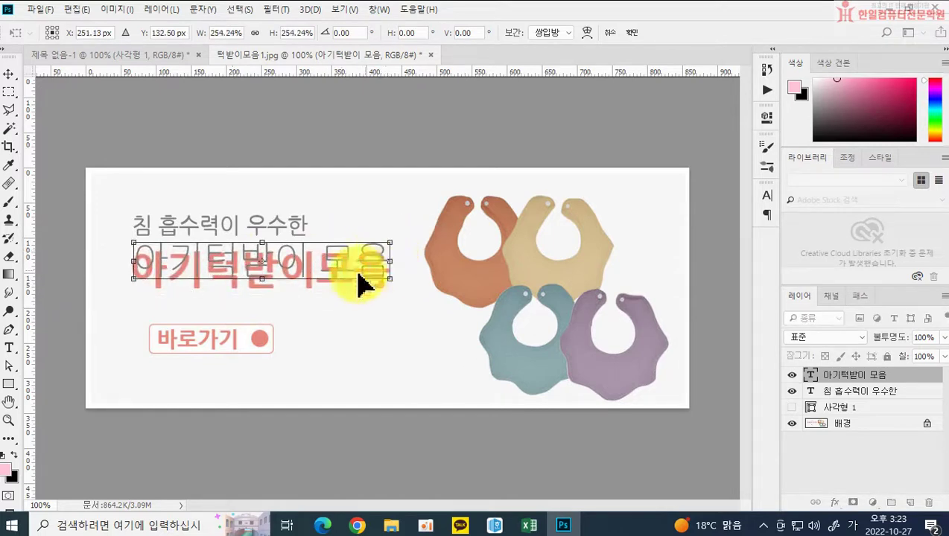
left_click_drag(134, 282, 130, 283)
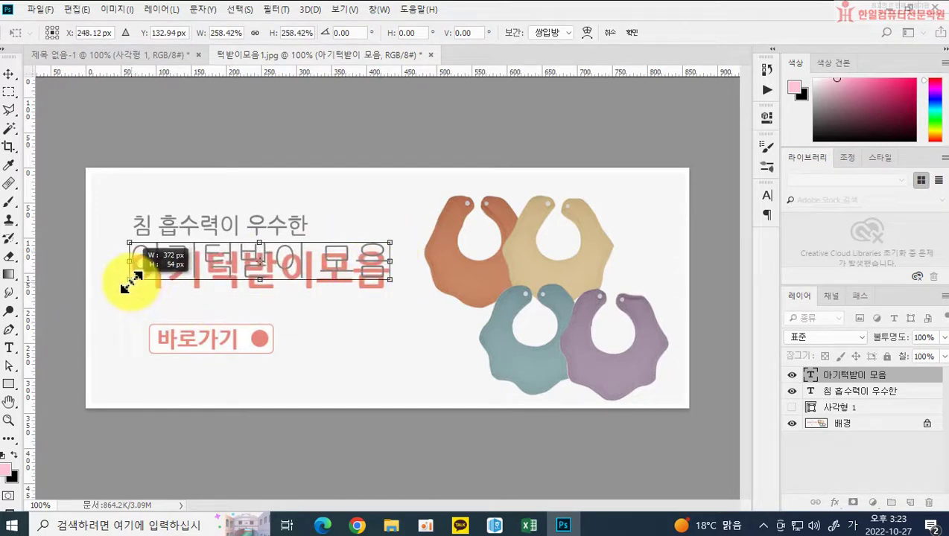
left_click_drag(296, 275, 298, 284)
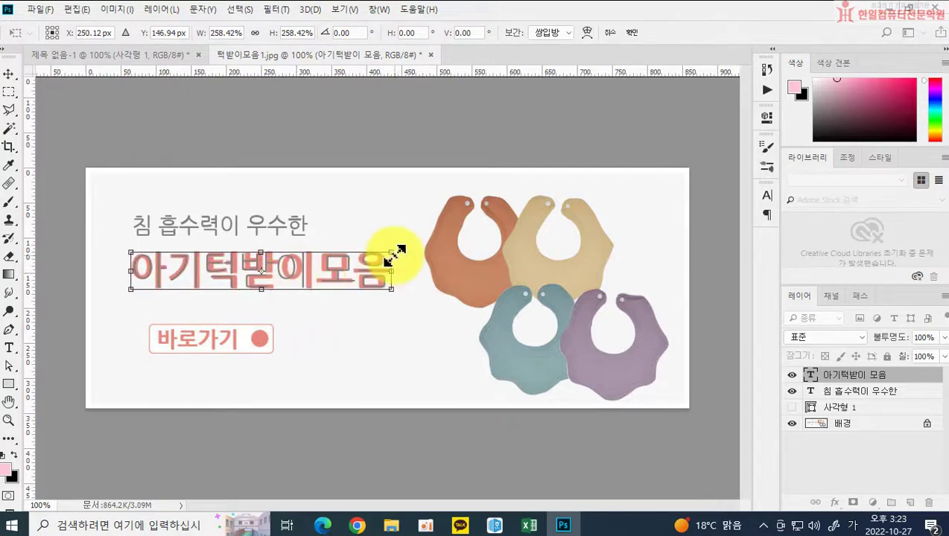
left_click_drag(391, 272, 387, 271)
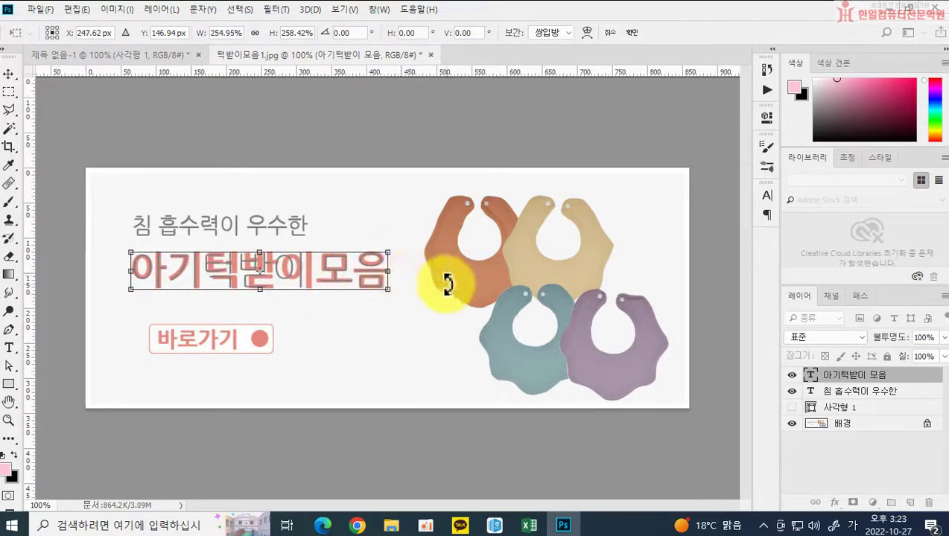
key("Return")
Remove the space before 모음 so the title reads 아기턱받이모음
key("t")
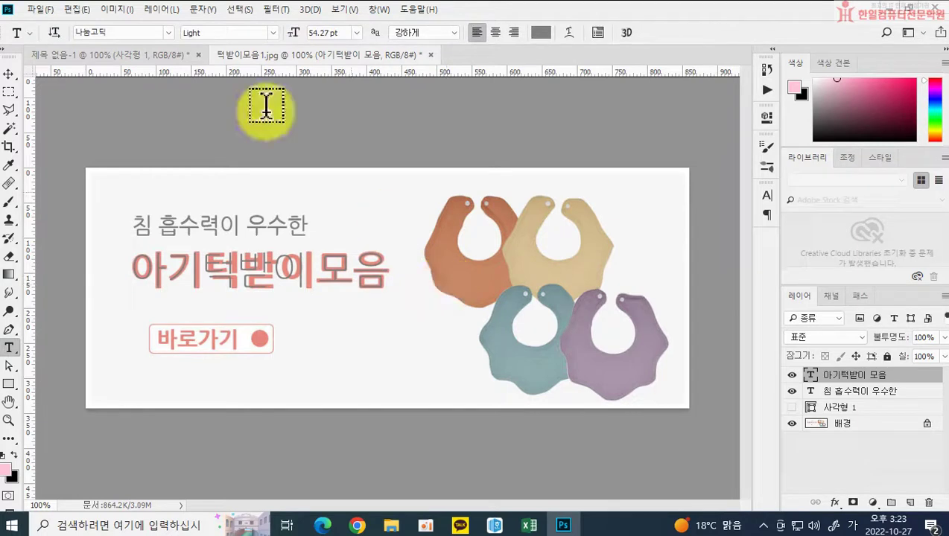
left_click(308, 265)
key("Delete")
key("ctrl+Return")
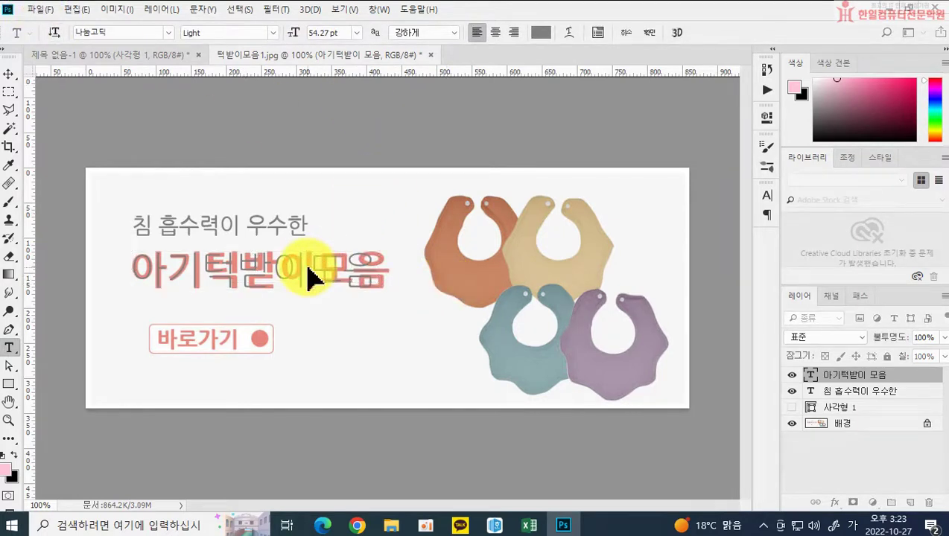
Stretch the 아기턱받이모음 text to about 105% wide and 104% high to match the reference title
key("ctrl+t")
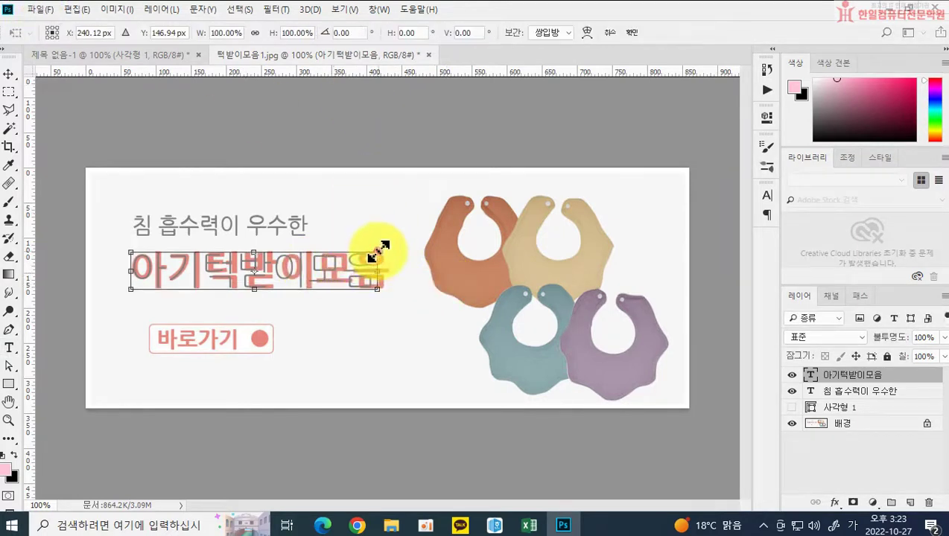
left_click_drag(376, 254, 389, 251)
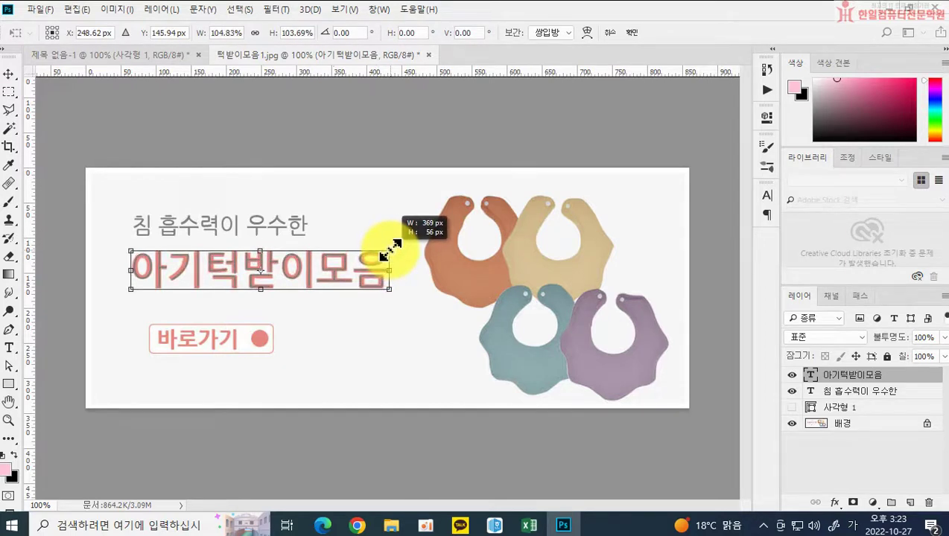
key("Return")
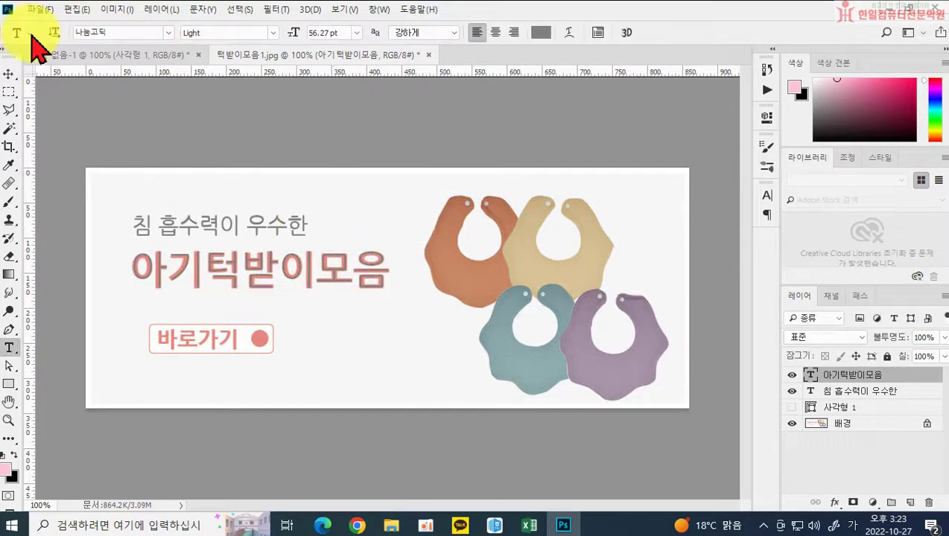
Set the 아기턱받이모음 title to Bold and colour it coral by sampling the dot in the reference button
left_click(271, 34)
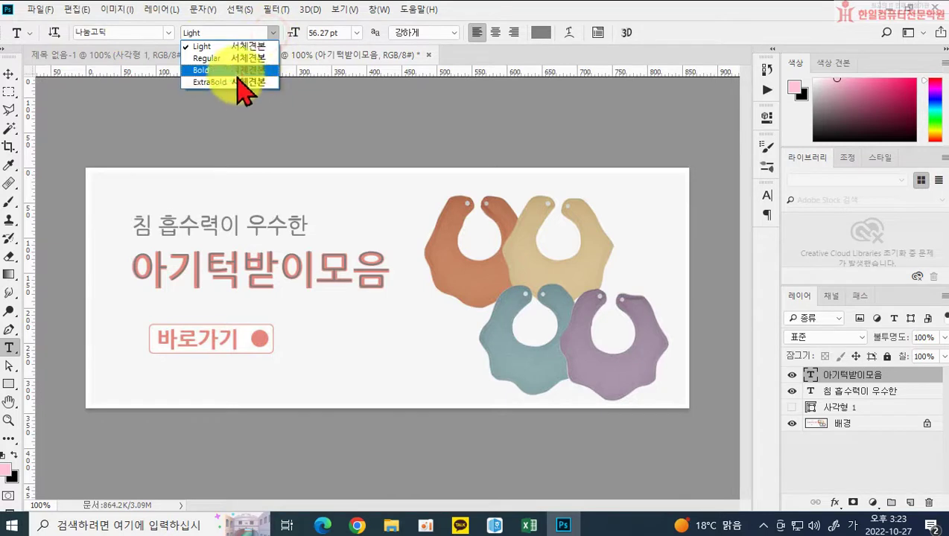
left_click(240, 71)
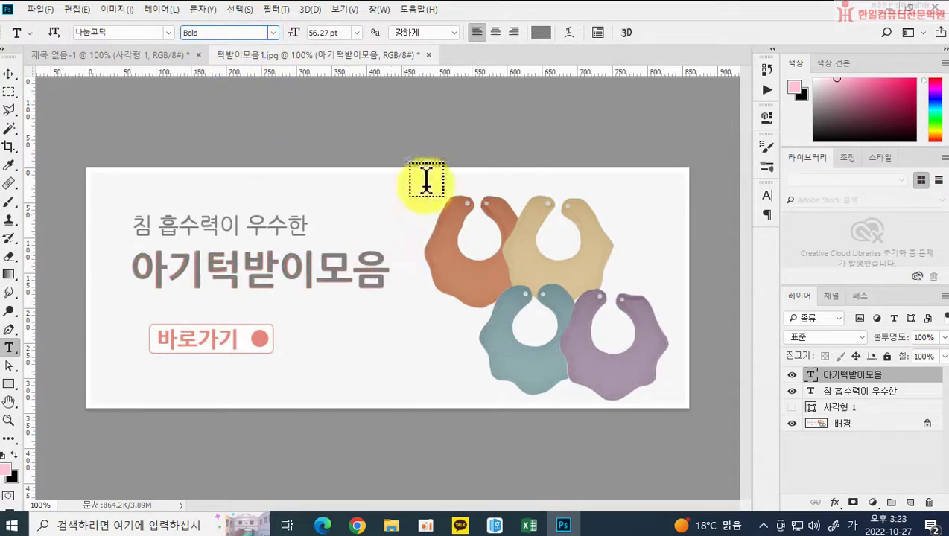
left_click(541, 35)
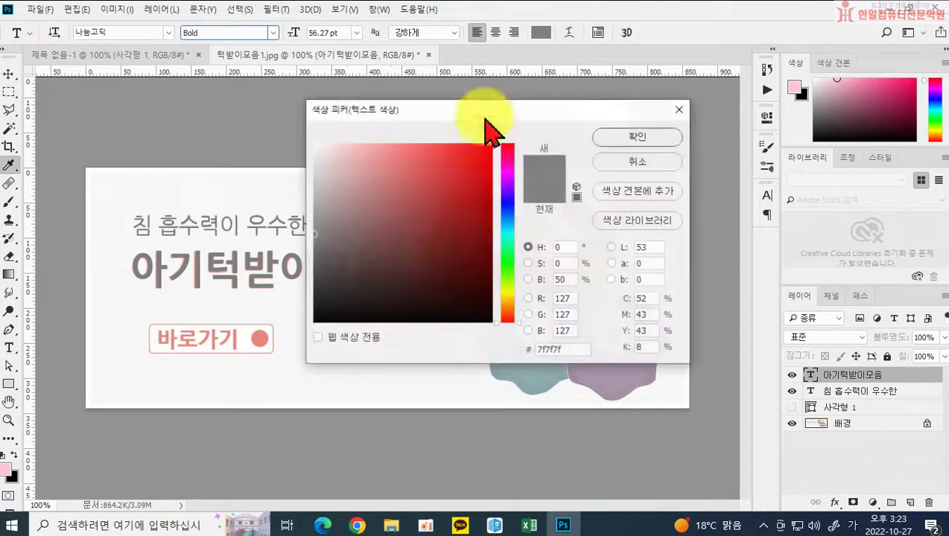
left_click(265, 336)
left_click(635, 137)
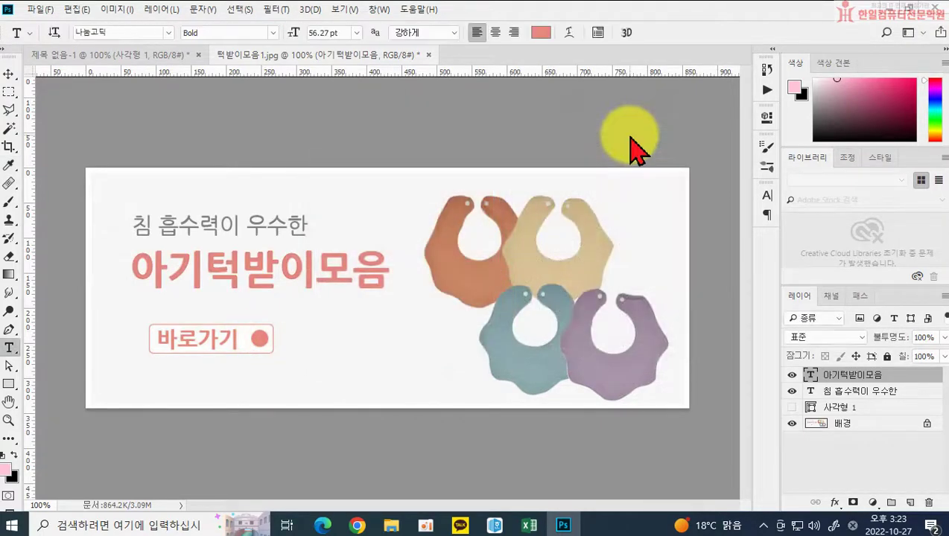
Show the 사각형 1 layer and check the product names in the Excel sheet 마진계산액셀표 before returning to the banner
left_click(792, 407)
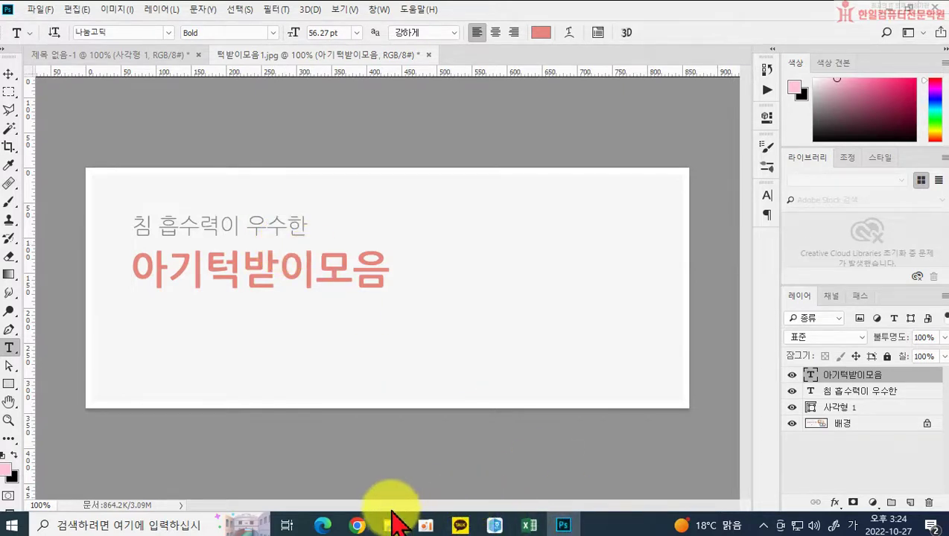
left_click(528, 526)
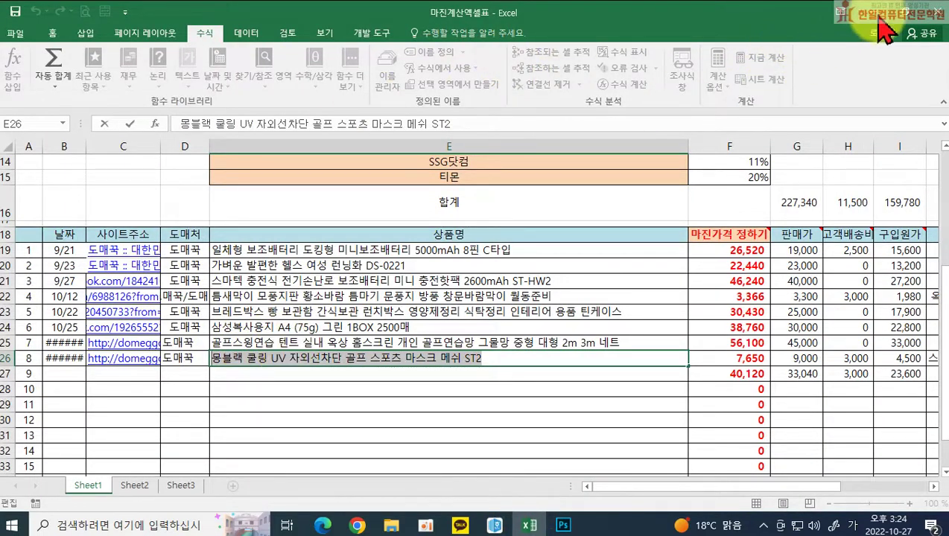
left_click(851, 23)
Replace the subtitle 침 흡수력이 우수한 with 골린이들의 필수품
left_click_drag(138, 220, 344, 218)
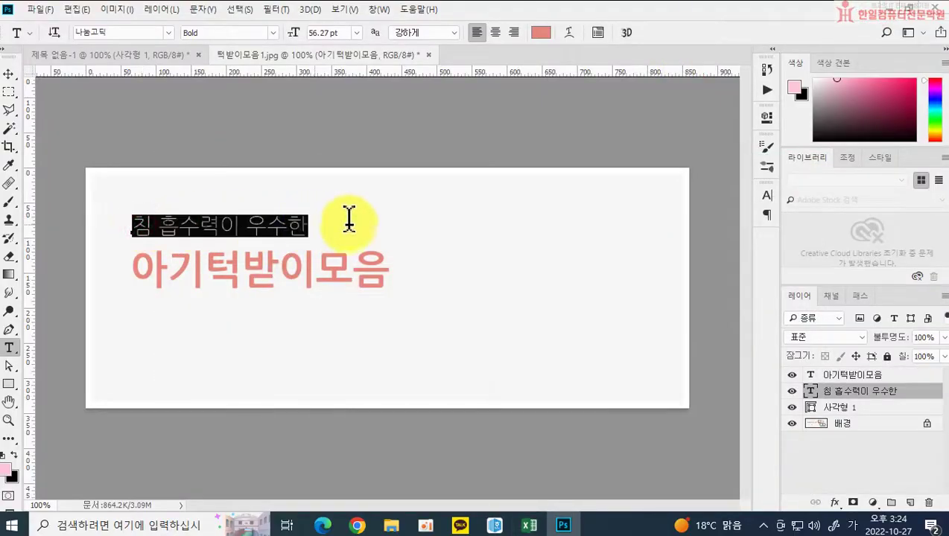
type("ㄱ")
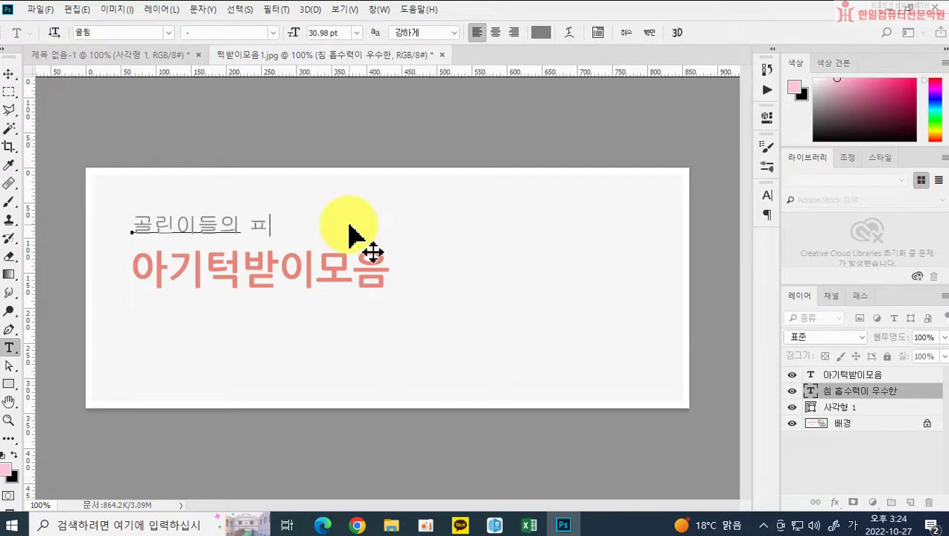
left_click(354, 237)
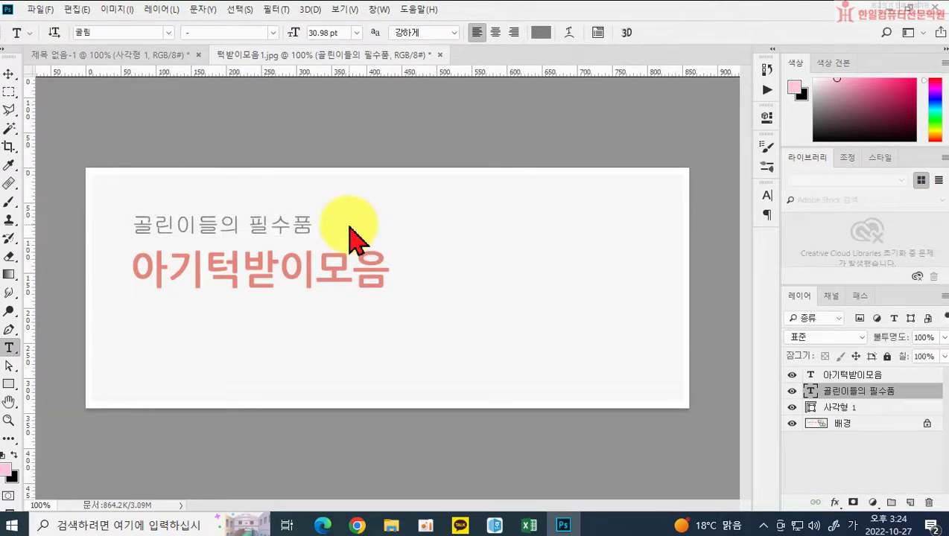
Replace the title 아기턱받이모음 with 골프스윙텐트
left_click_drag(132, 266, 473, 281)
type("골")
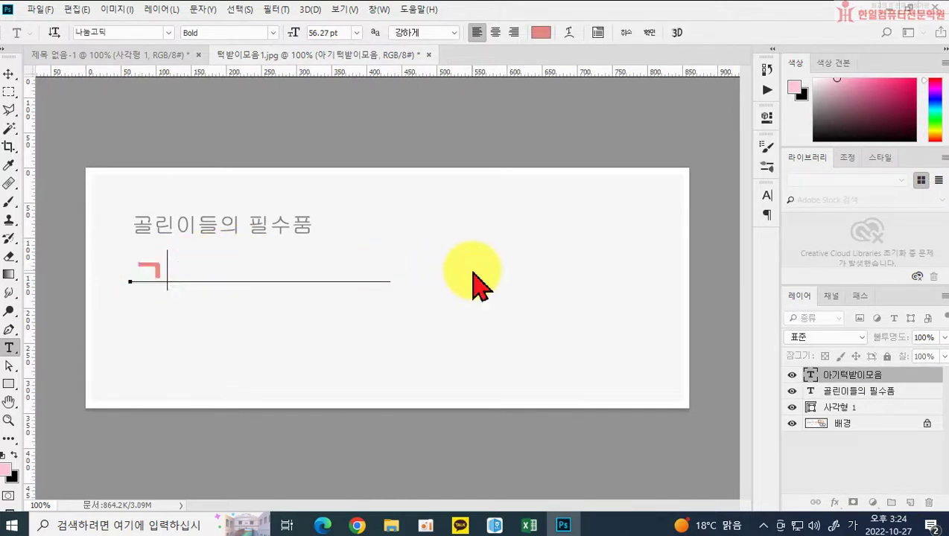
type("프스윙")
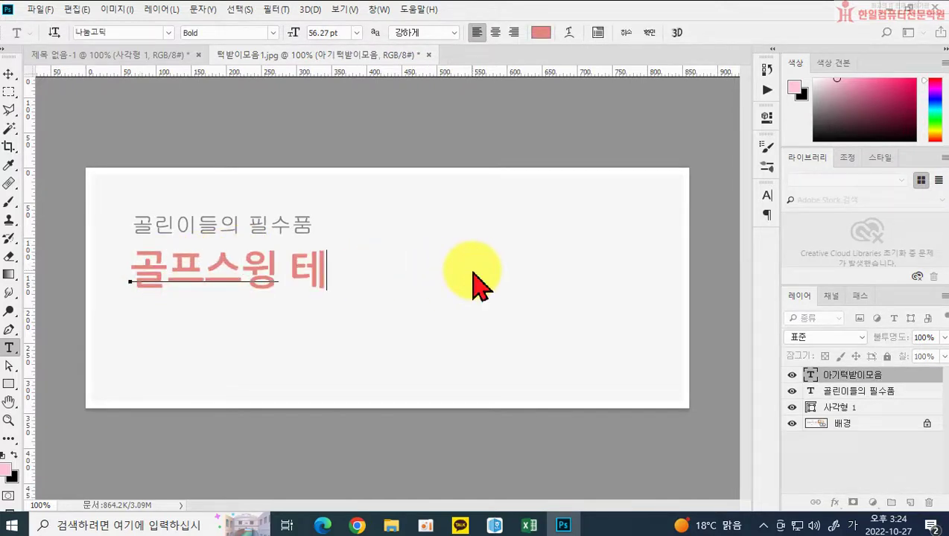
type("텐트")
left_click(473, 282)
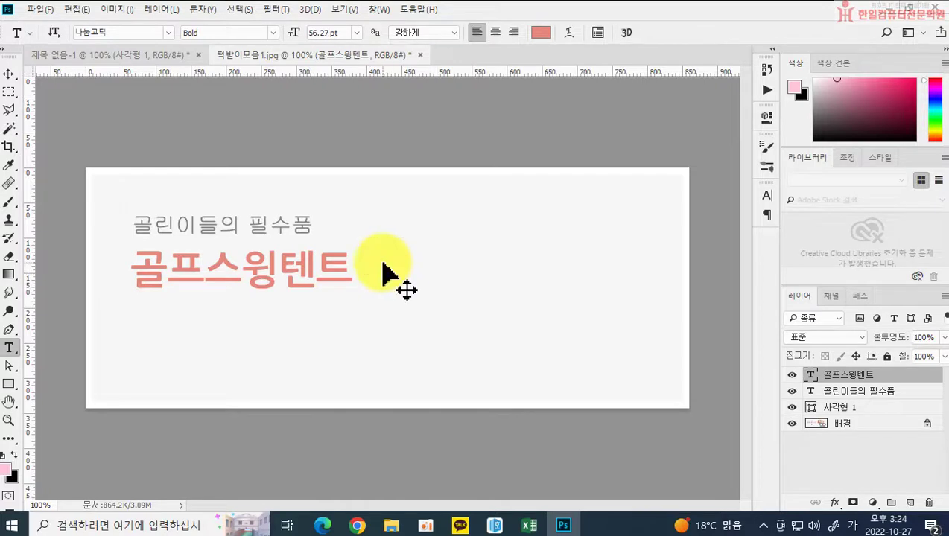
Undo the subtitle and title replacements and hide the 사각형 1 layer so the reference shows through
key("ctrl+z")
key("ctrl+z")
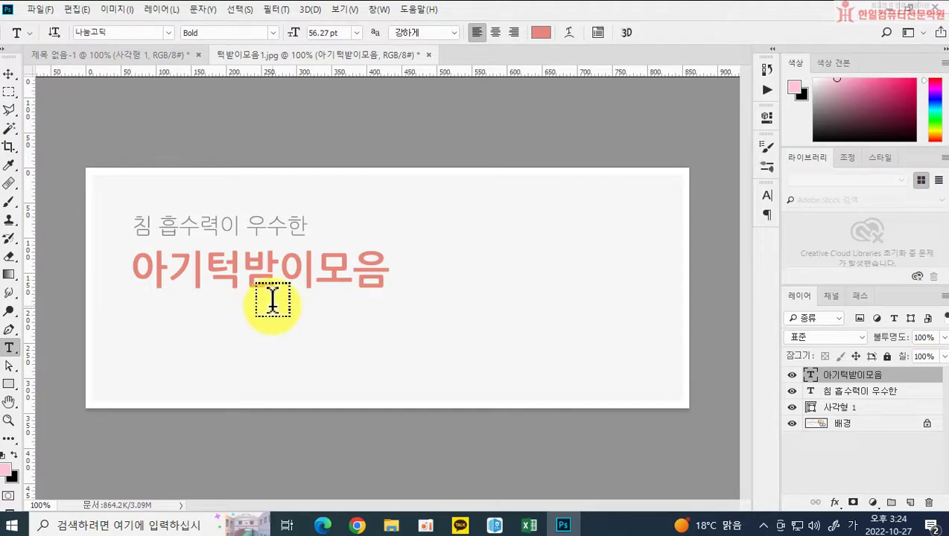
left_click(790, 408)
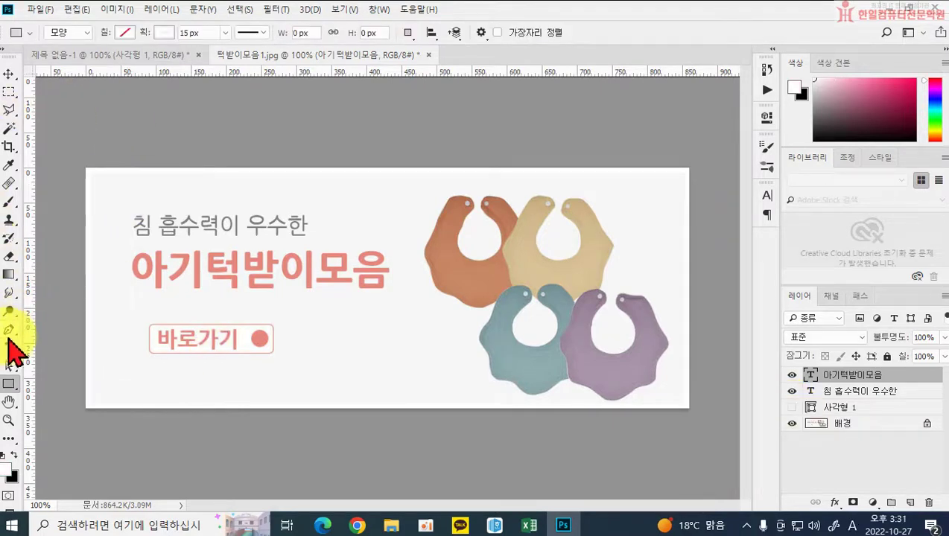
Draw a rounded rectangle about 178 x 42 px over the reference button's outline and set all its corner radii to 5 px
left_click(10, 356)
left_click(10, 348)
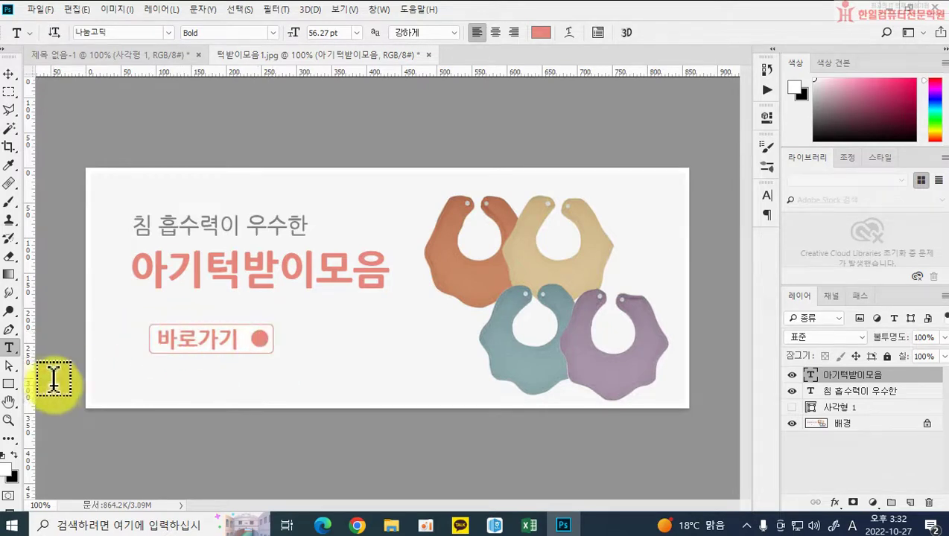
left_click_drag(10, 390, 61, 401)
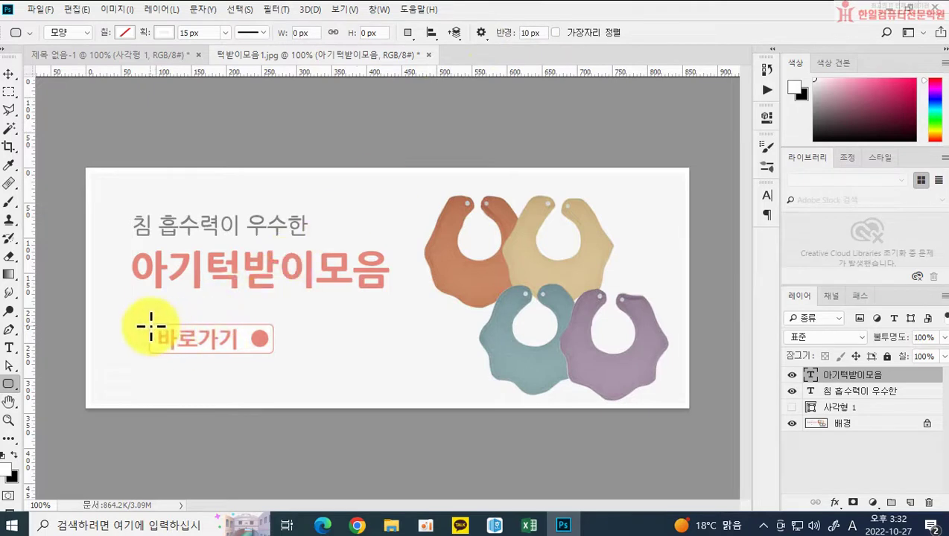
left_click_drag(149, 324, 273, 354)
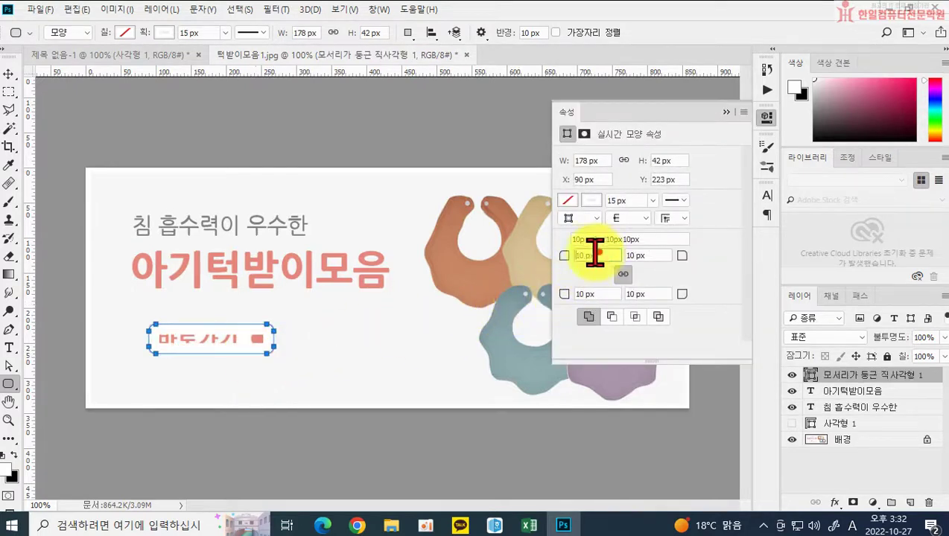
left_click_drag(600, 254, 568, 254)
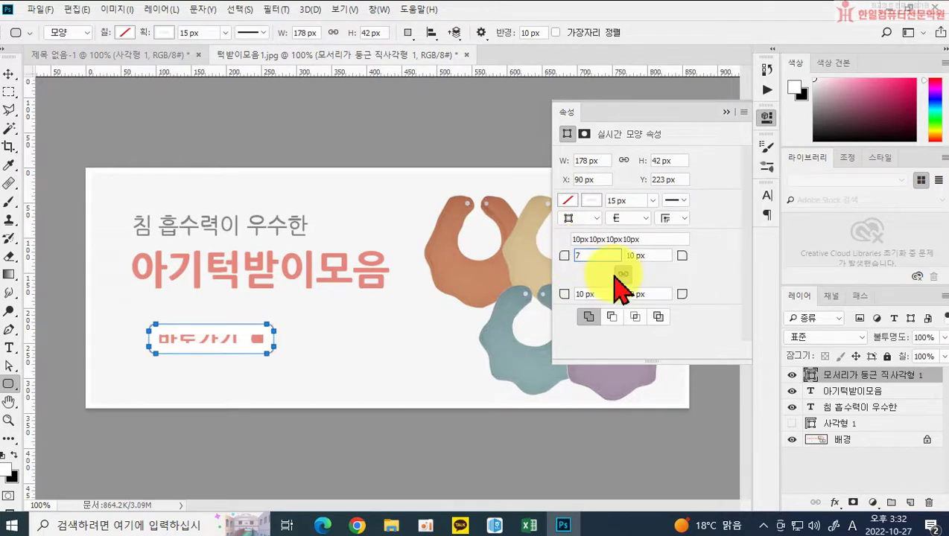
left_click(578, 254)
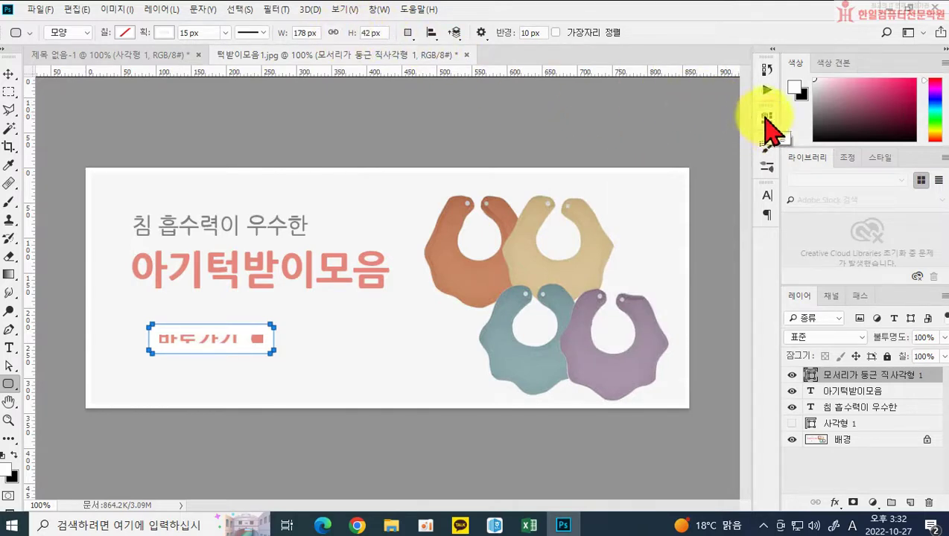
Set the rounded rectangle's stroke to a solid coral sampled from the 아기턱받이모음 title
left_click(379, 9)
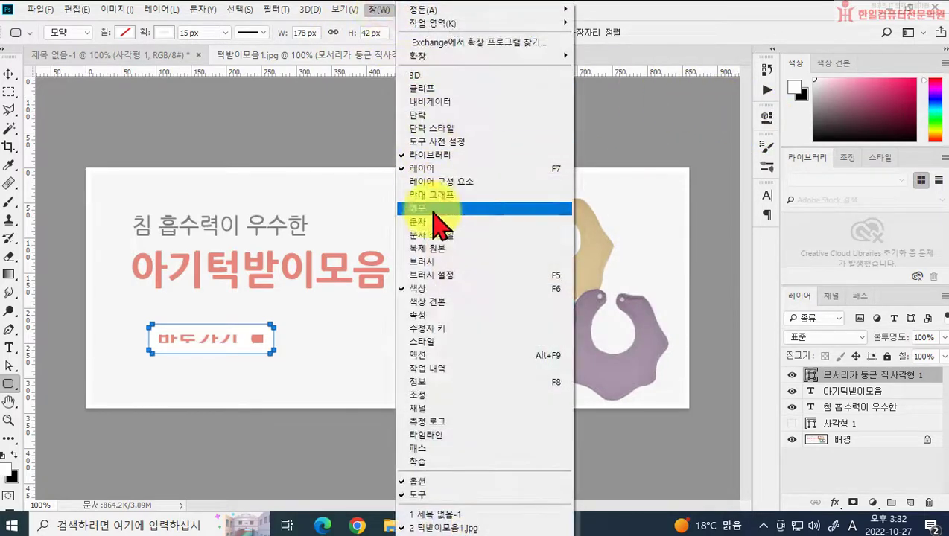
left_click(436, 315)
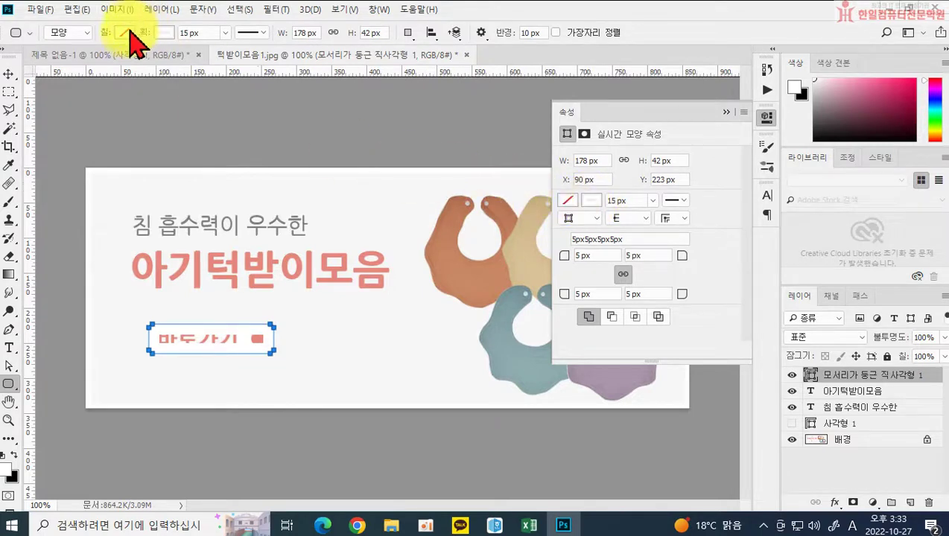
left_click(590, 202)
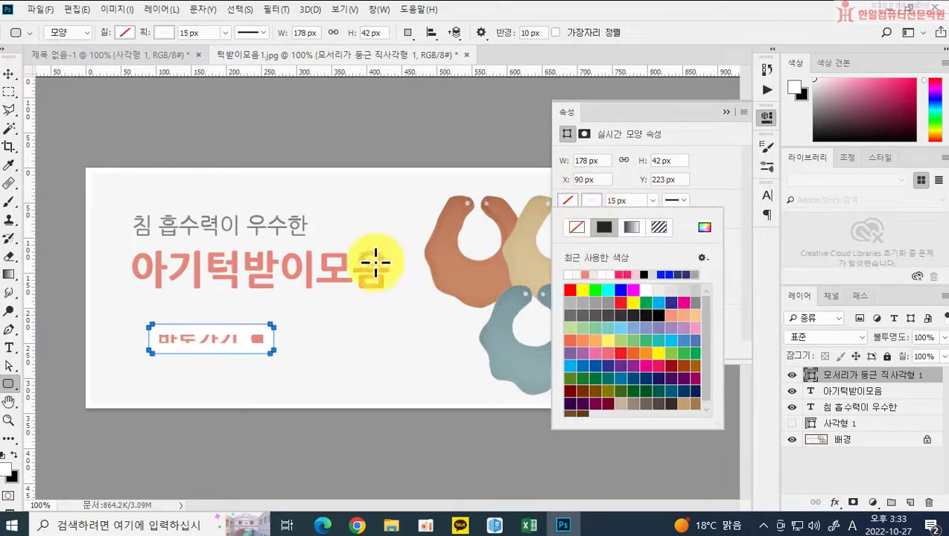
left_click(704, 227)
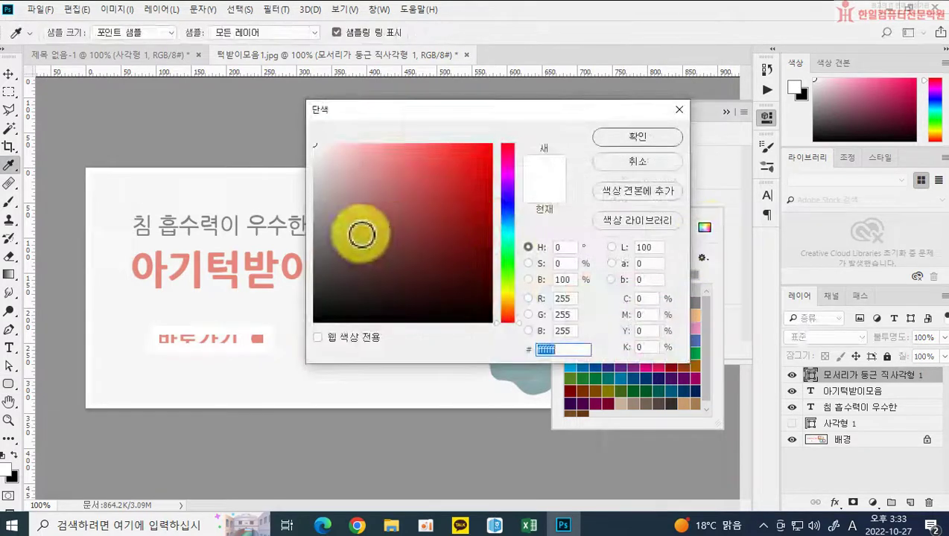
left_click(273, 260)
left_click(634, 137)
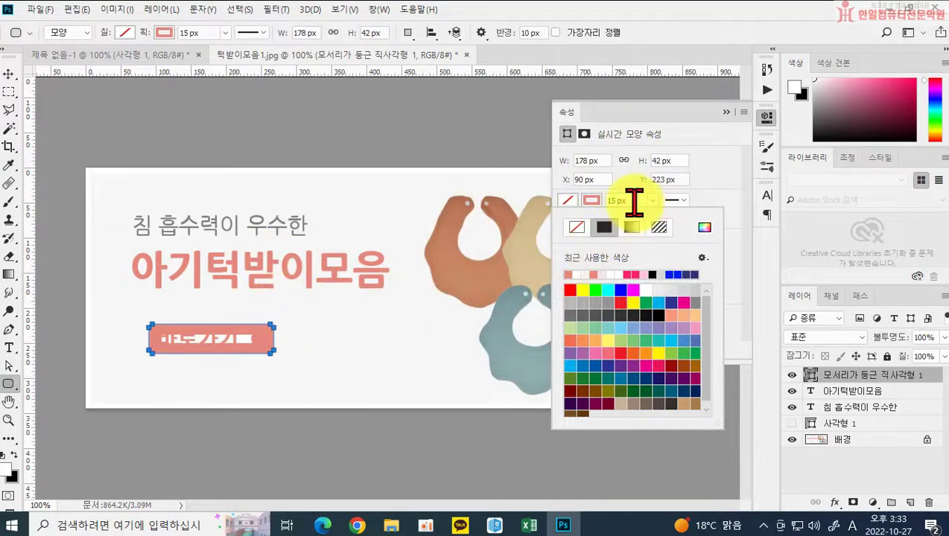
Set the rounded rectangle's stroke width to 1 px, then deselect and reselect its layer to check the outline
left_click(633, 201)
left_click(622, 201)
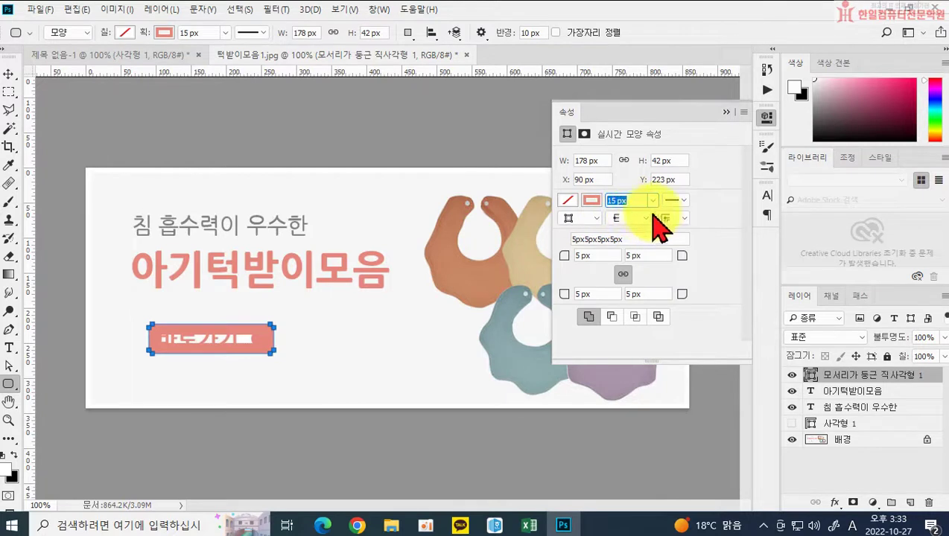
key("BackSpace")
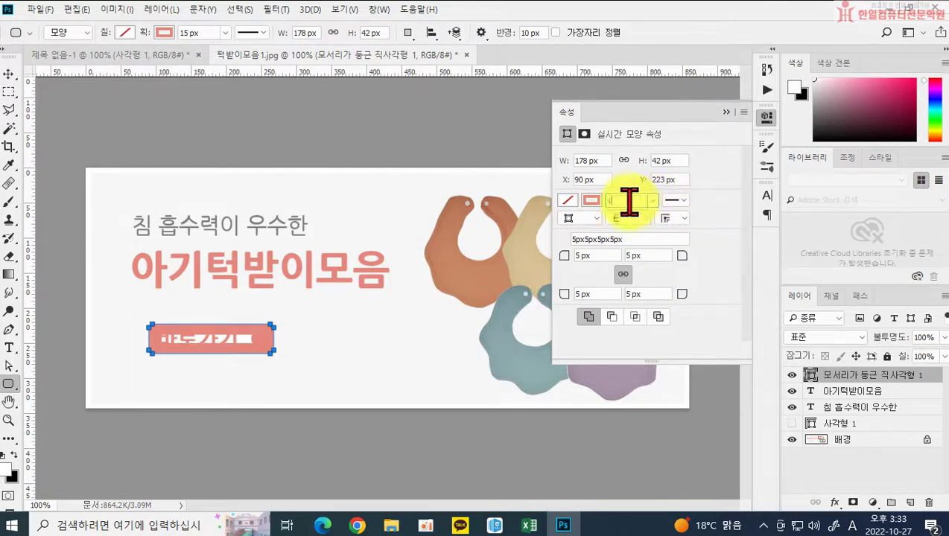
type("1")
left_click(628, 218)
left_click(627, 218)
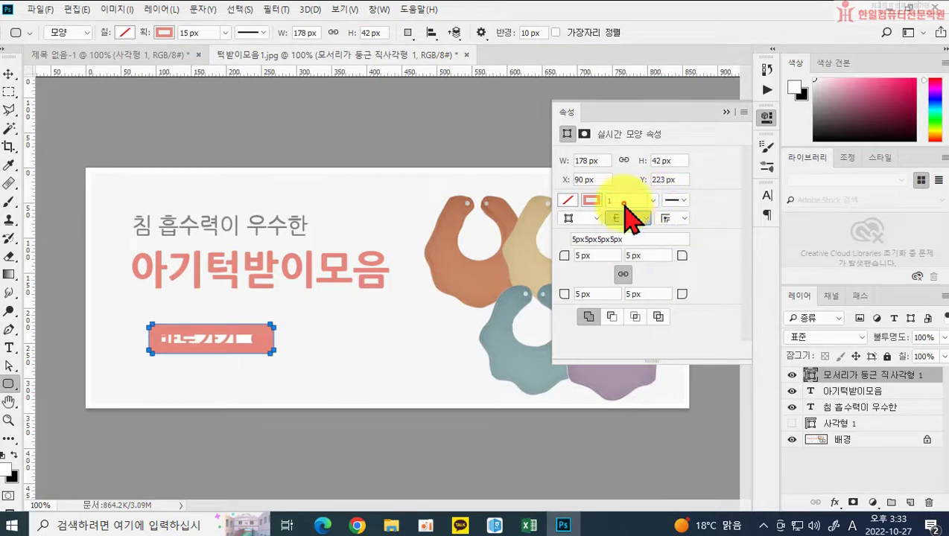
left_click(653, 200)
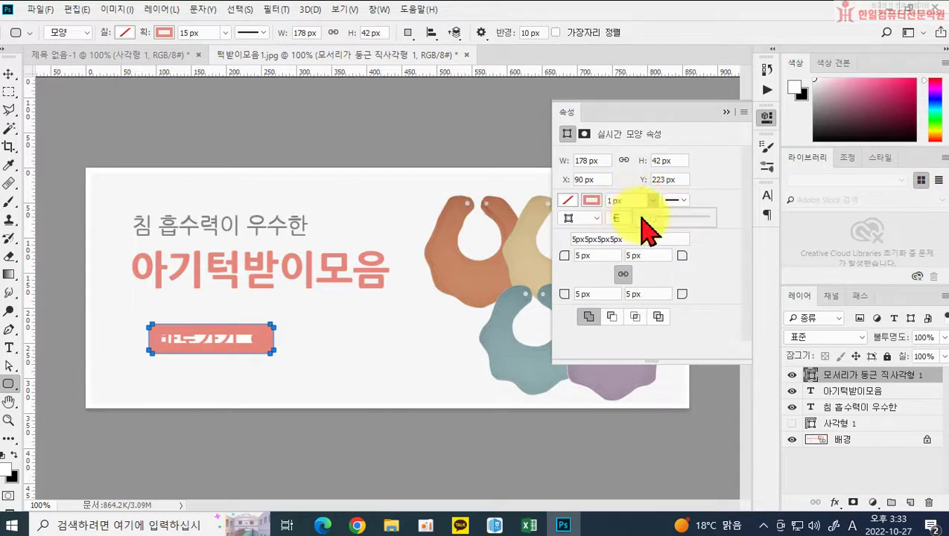
left_click_drag(645, 218, 646, 218)
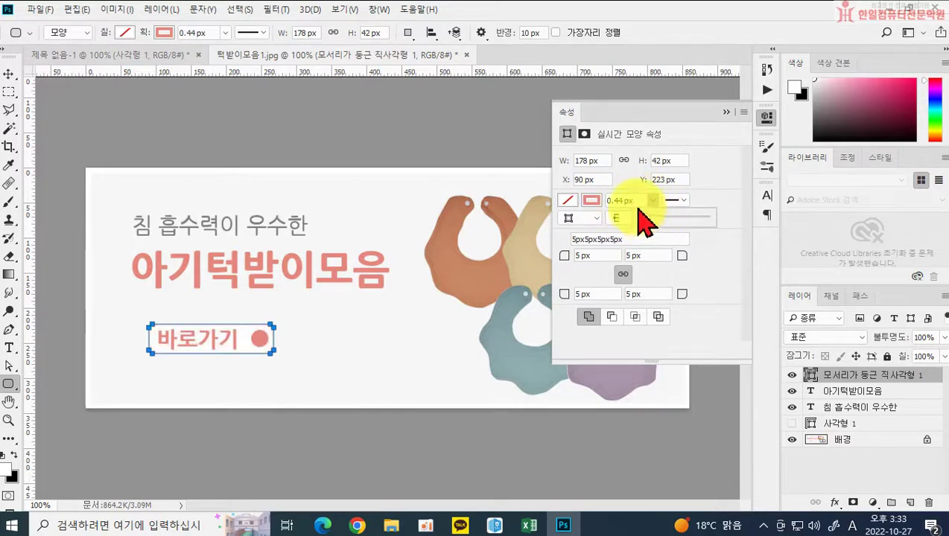
left_click(619, 200)
type("1")
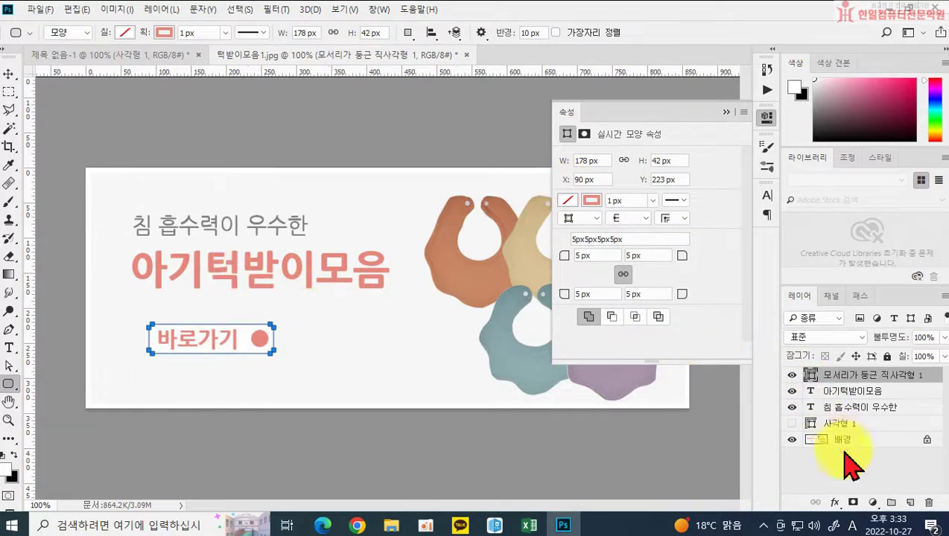
left_click(849, 465)
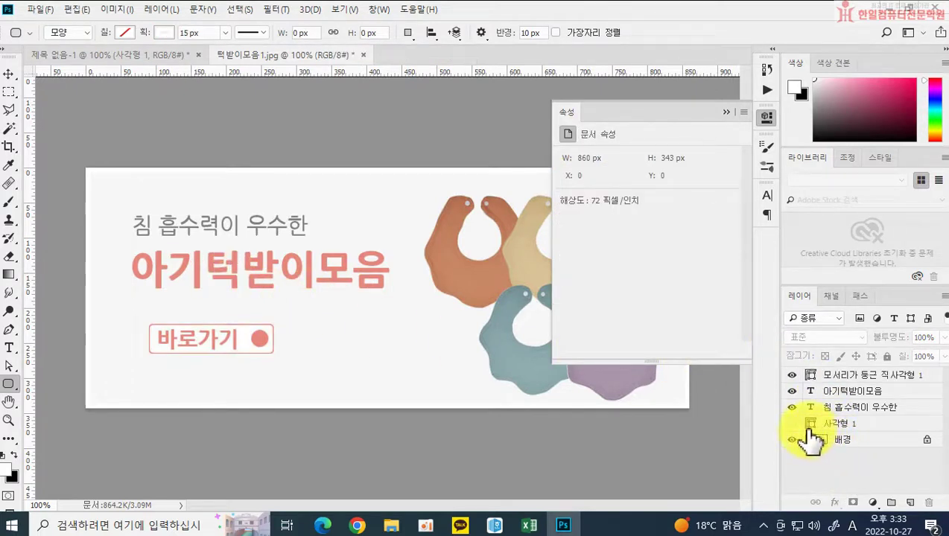
left_click(819, 375)
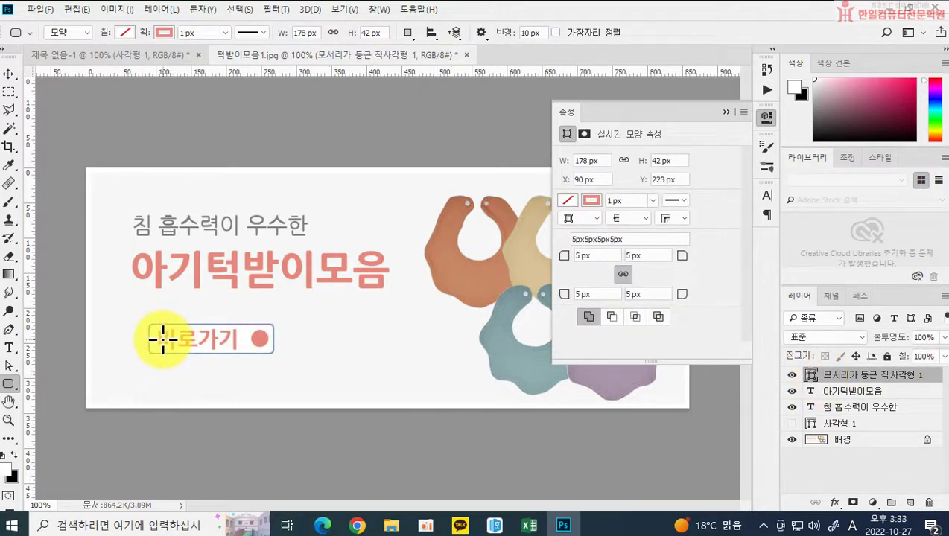
Add 바로가기 as a new 21 pt coral text layer over the reference button's label
left_click(8, 348)
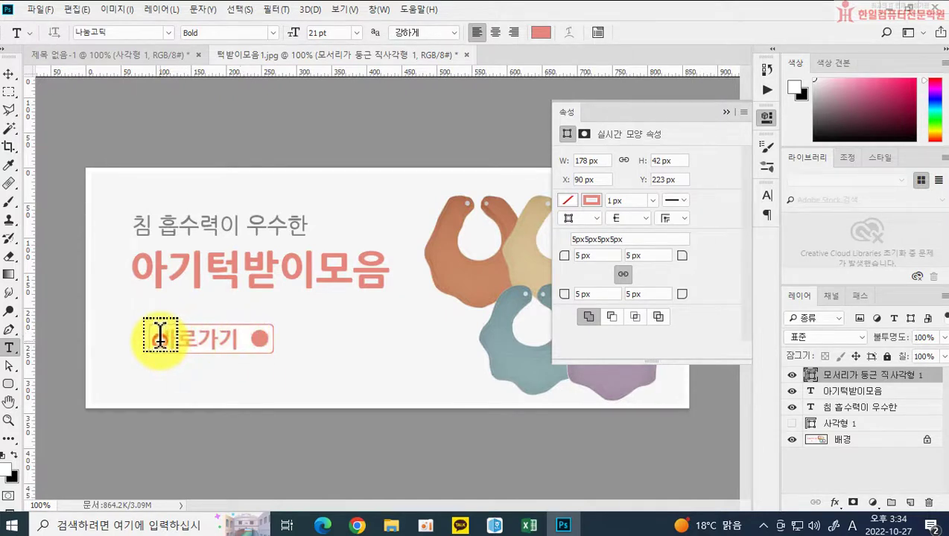
left_click(160, 335)
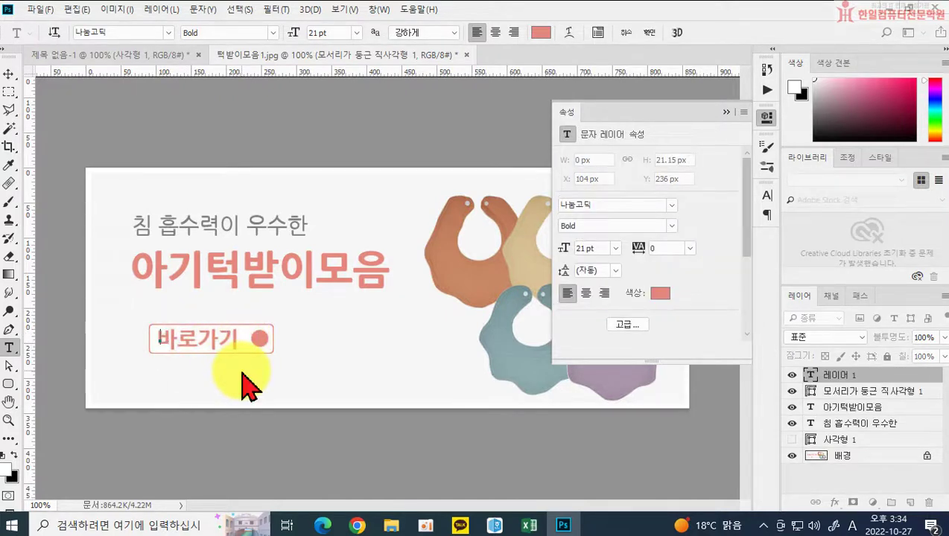
type("바로가기")
key("ctrl+Return")
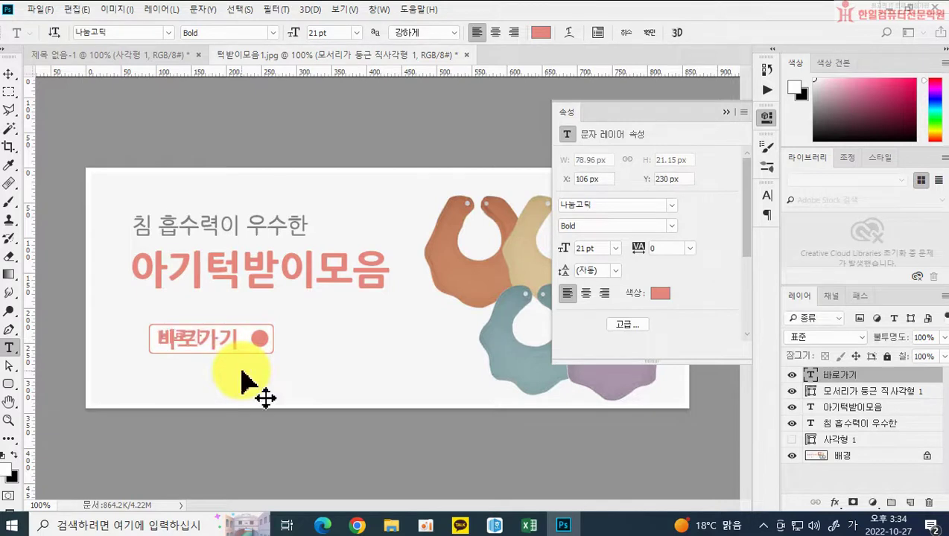
Scale the 바로가기 text to about 31.28 pt and align it over the reference button's label
key("ctrl+t")
left_click_drag(215, 344, 238, 350)
left_click_drag(158, 333, 152, 329)
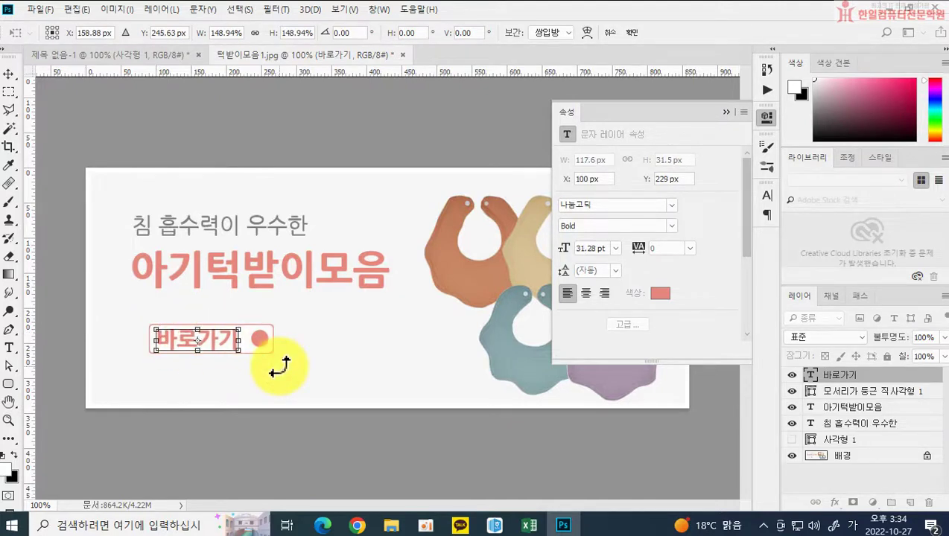
key("Return")
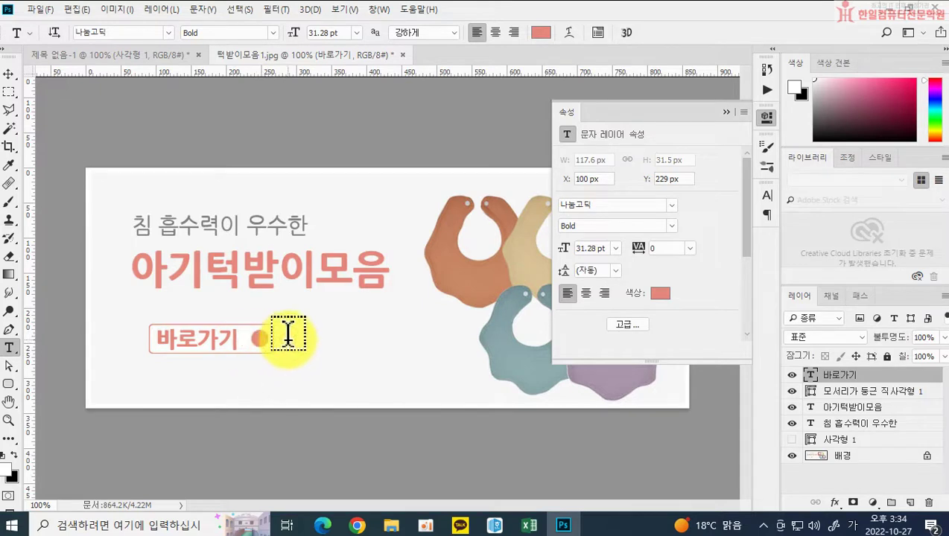
Draw a circle about 24 x 24 px over the dot in the reference button with the Ellipse tool
left_click(15, 385)
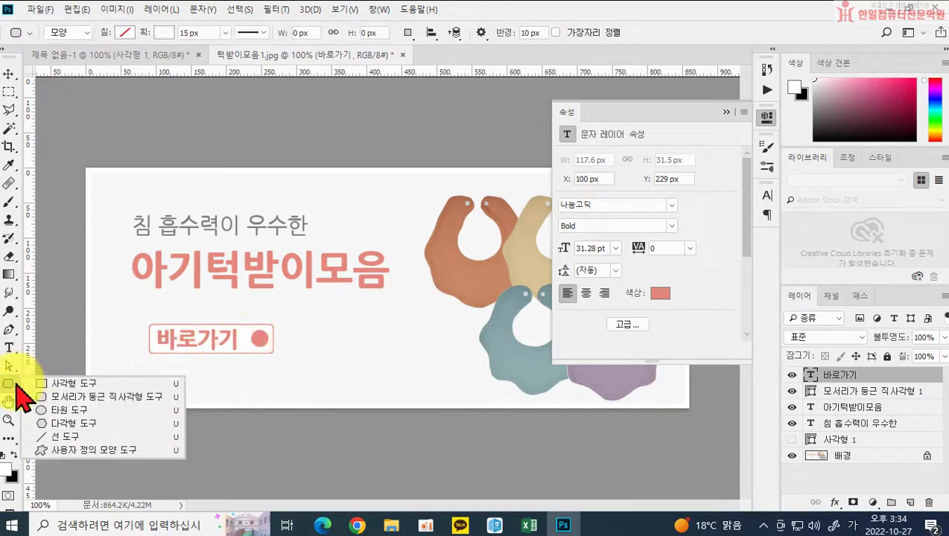
left_click(68, 409)
left_click_drag(251, 333, 274, 345)
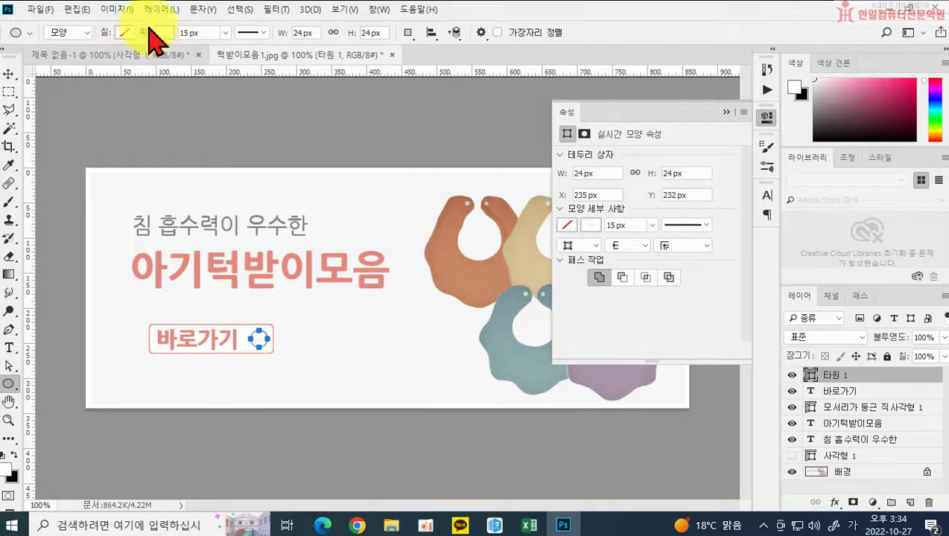
Fill the circle with solid coral #e5877d sampled from the 아기턱받이모음 title and remove its stroke
left_click(127, 33)
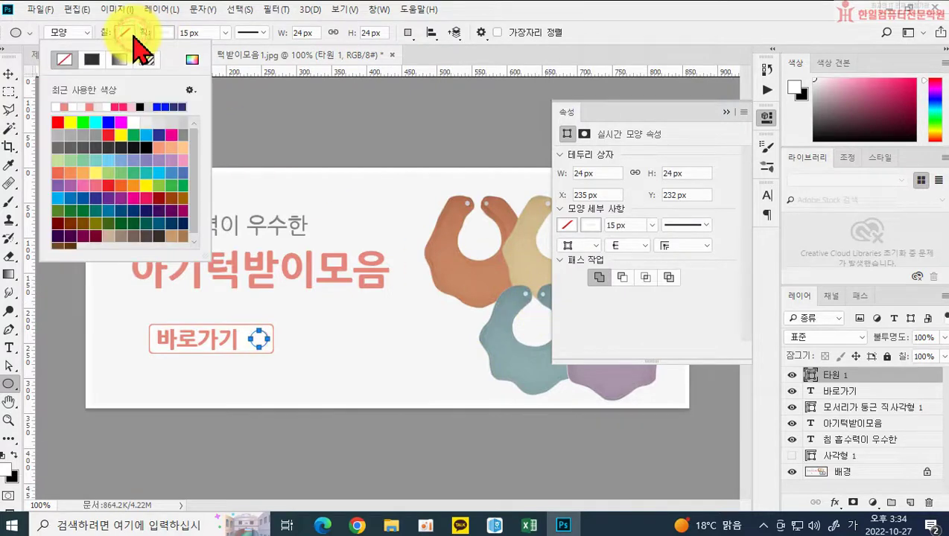
left_click(192, 60)
left_click(286, 257)
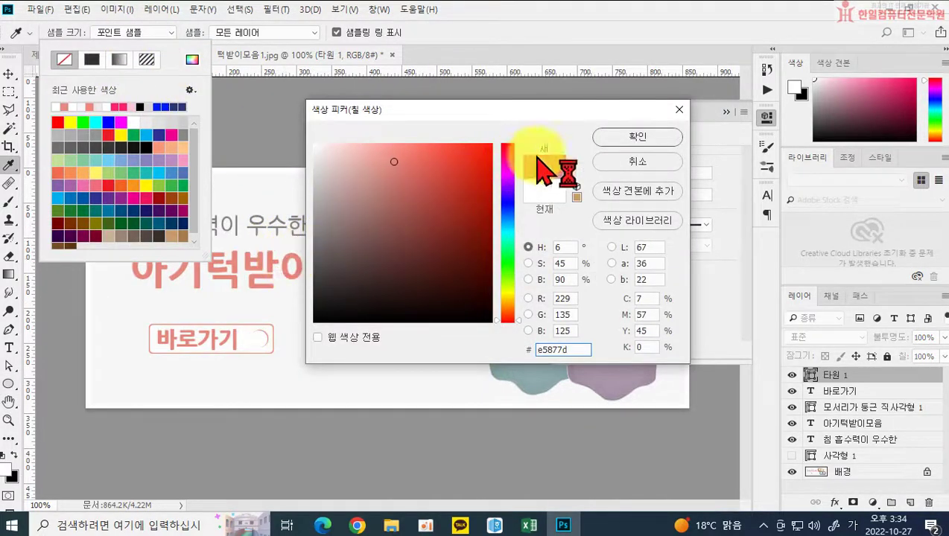
left_click(607, 140)
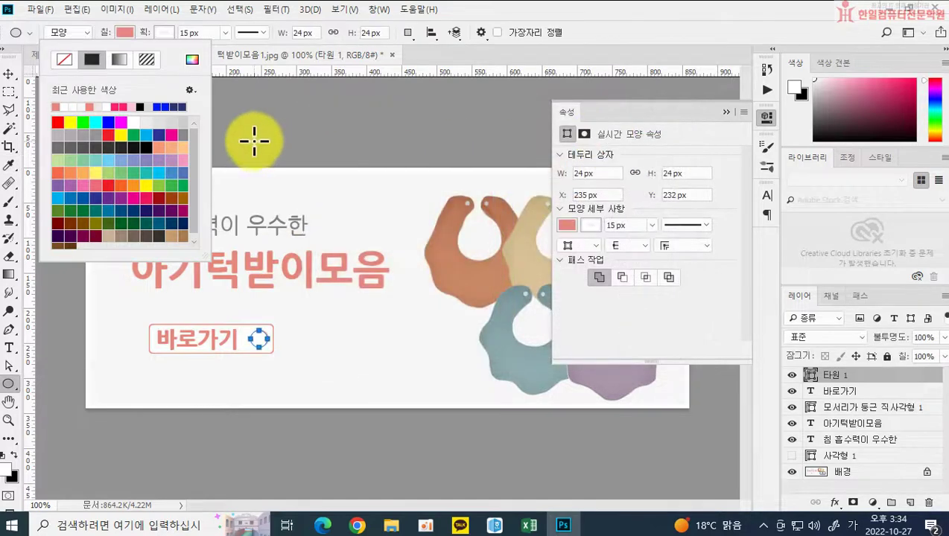
left_click(192, 60)
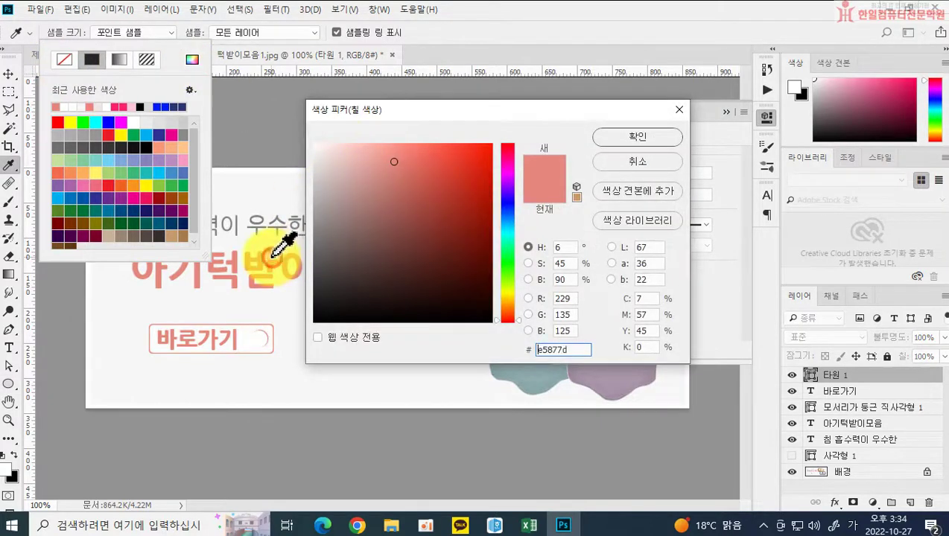
left_click(658, 139)
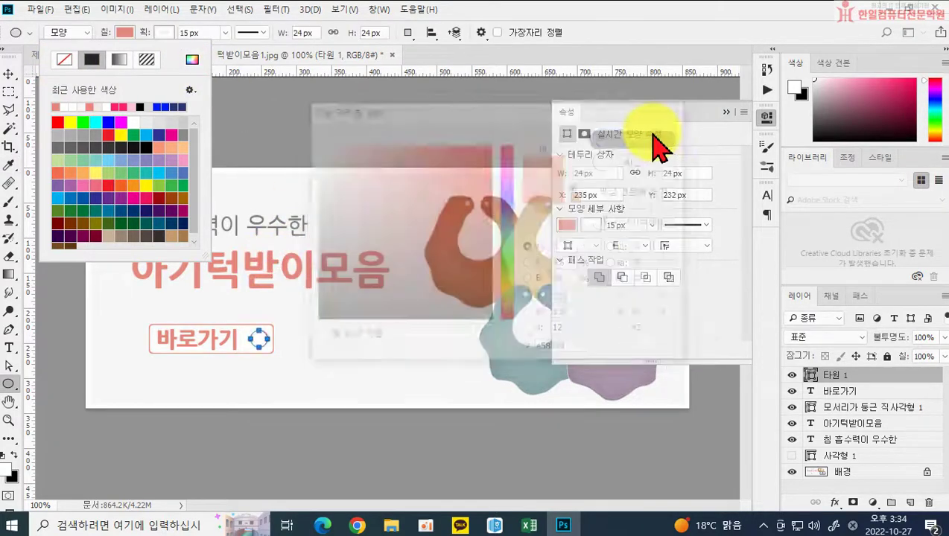
left_click(163, 32)
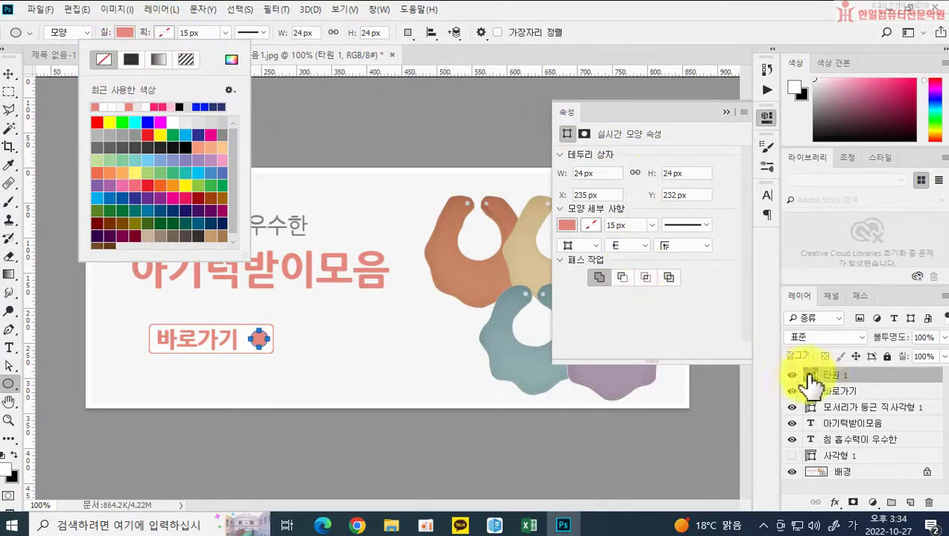
Show the 사각형 1 layer to cover the reference image, and switch to the Move tool to view the result
left_click(792, 456)
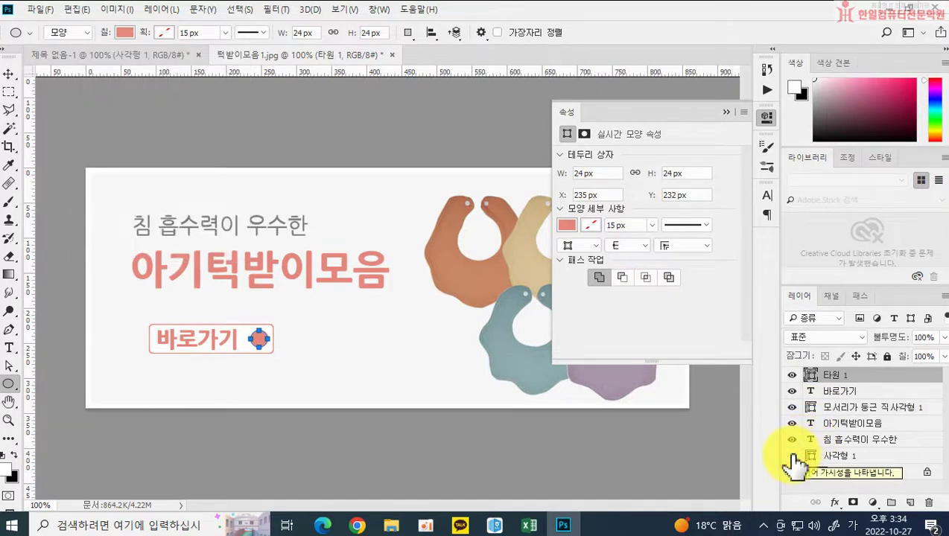
left_click(791, 456)
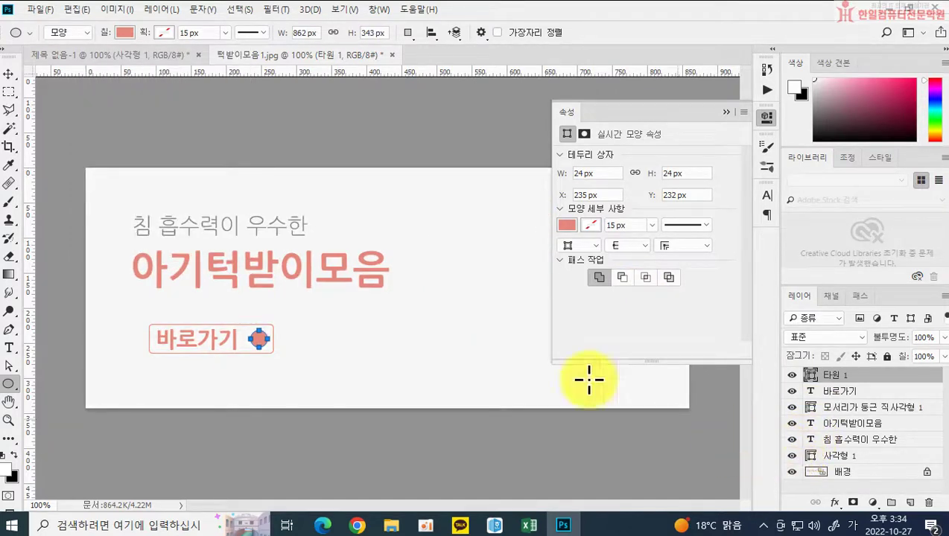
left_click(9, 74)
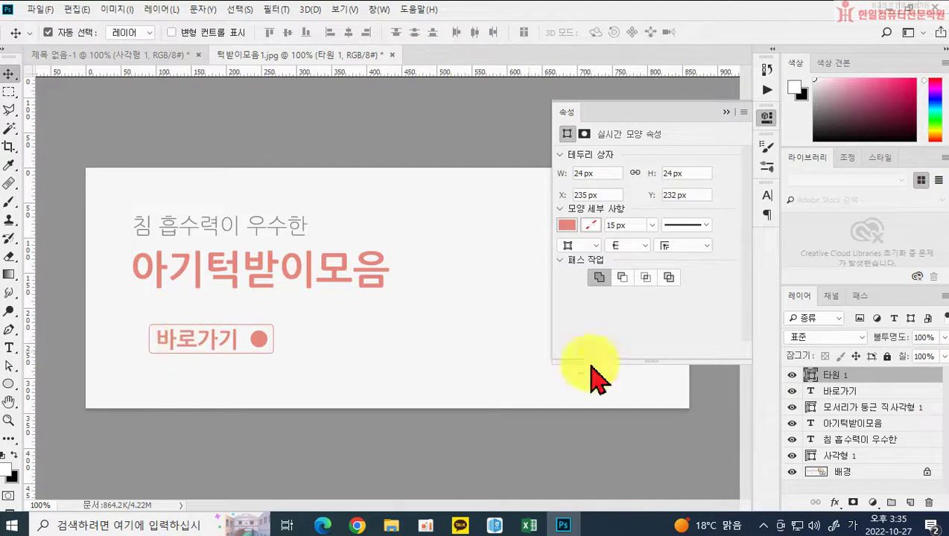
Set the rounded rectangle's stroke width to 2 px, then select the circle's layer
left_click(836, 410)
left_click(624, 200)
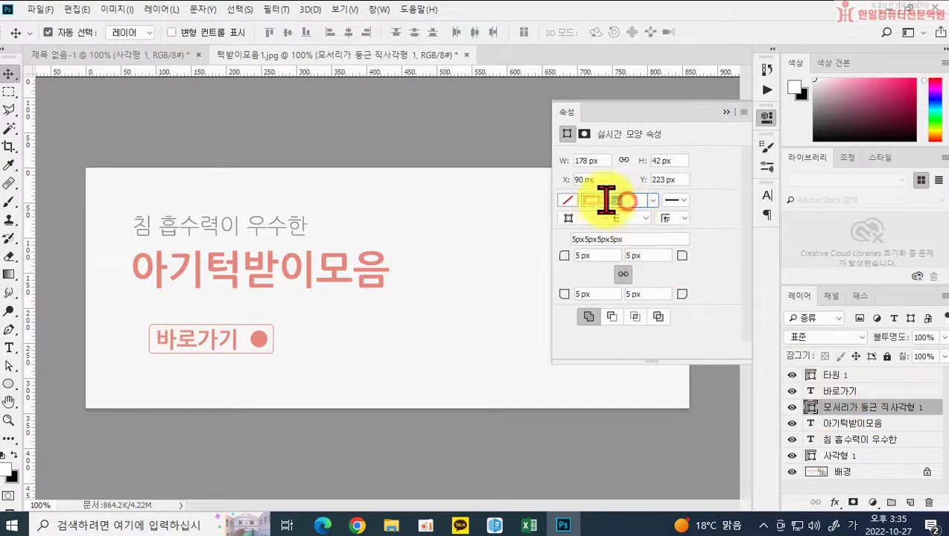
type("2")
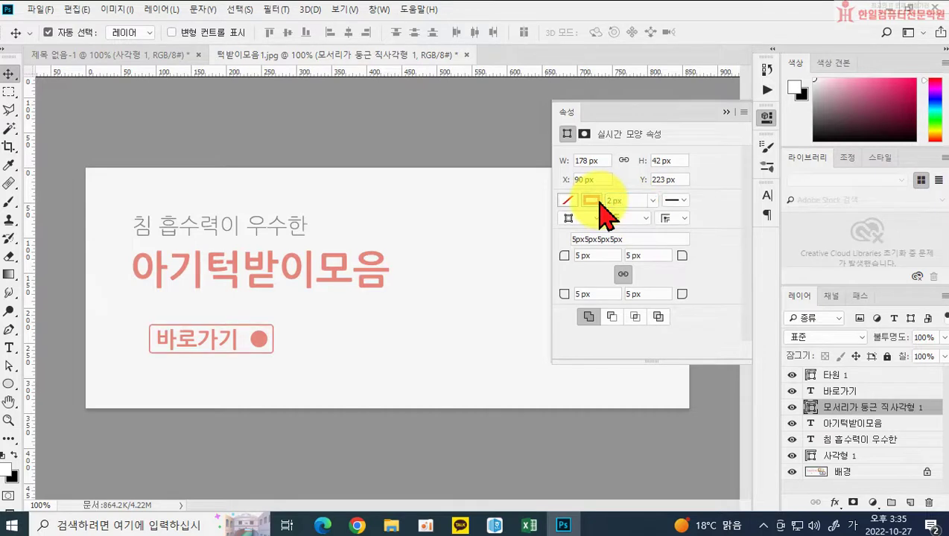
left_click(857, 378)
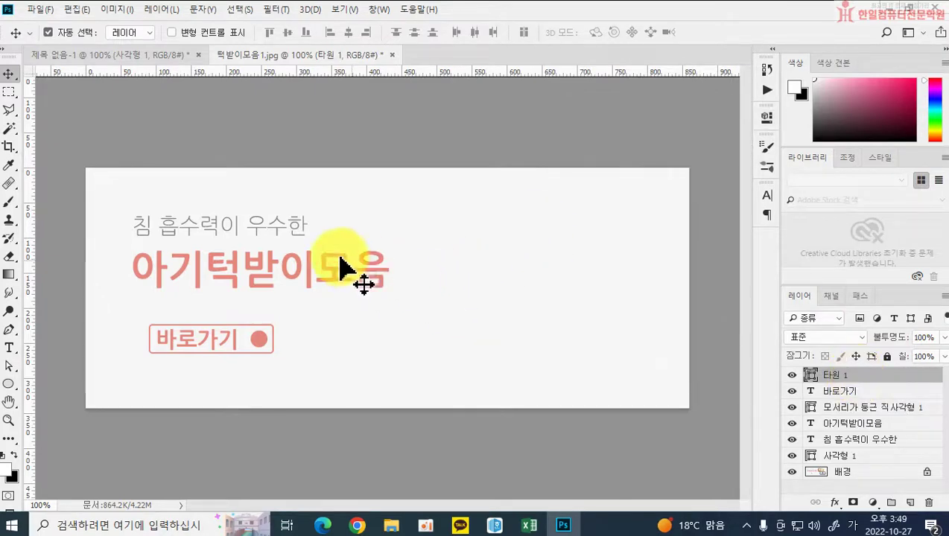
Open the 골프연습망 JPG image from the 골프연습망 folder on USB drive F:
left_click(52, 9)
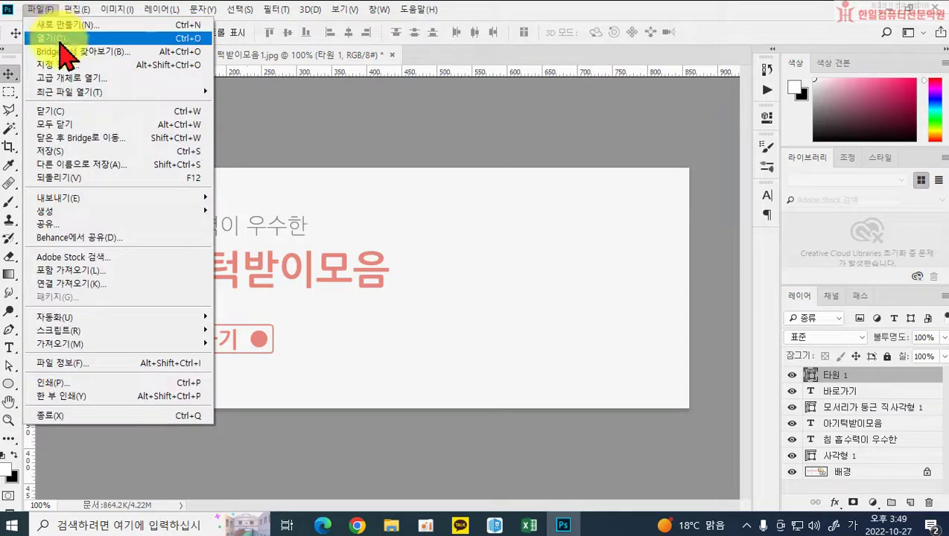
left_click(56, 38)
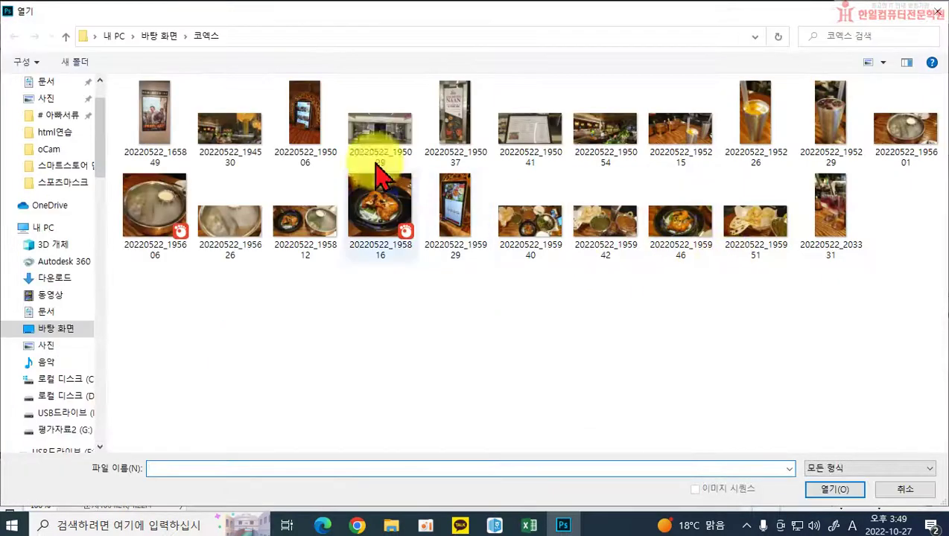
left_click(50, 143)
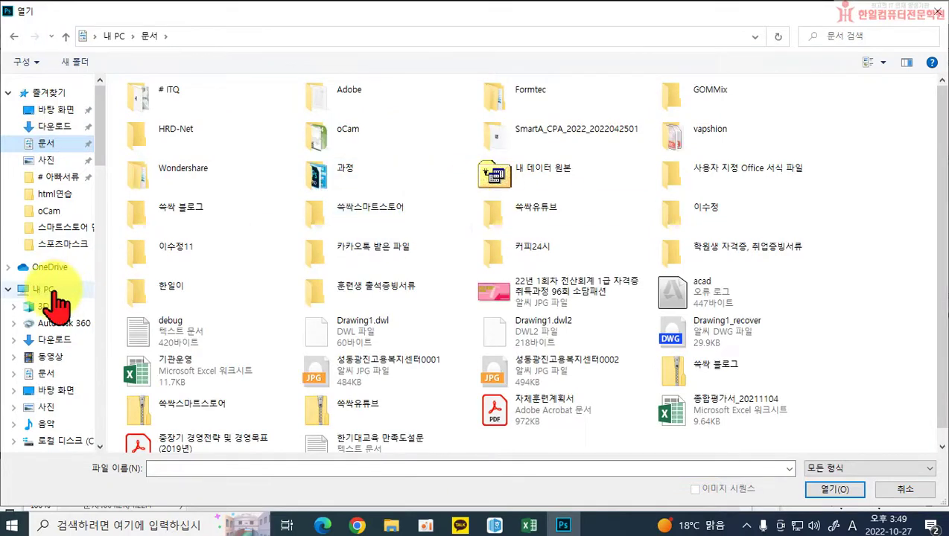
left_click(52, 291)
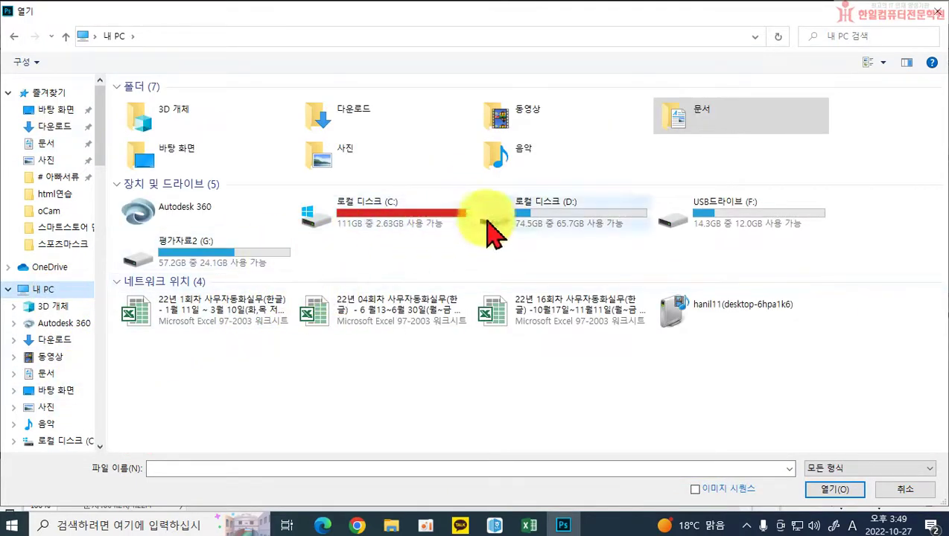
left_click(156, 261)
double_click(157, 261)
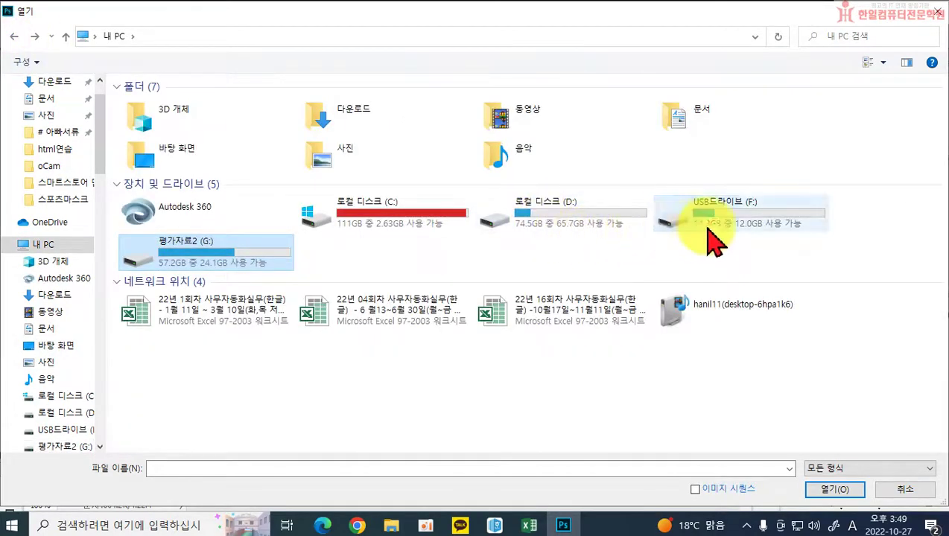
double_click(707, 227)
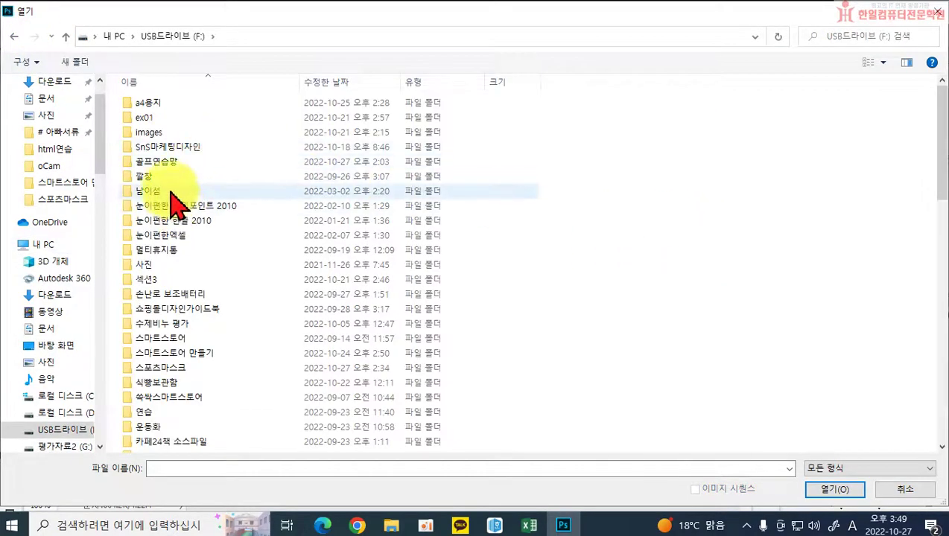
double_click(165, 160)
left_click(161, 140)
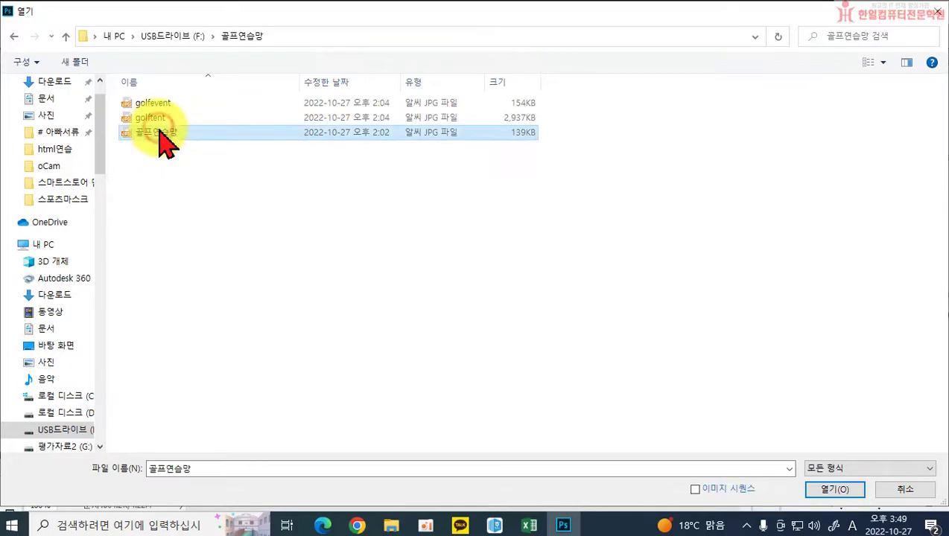
double_click(160, 138)
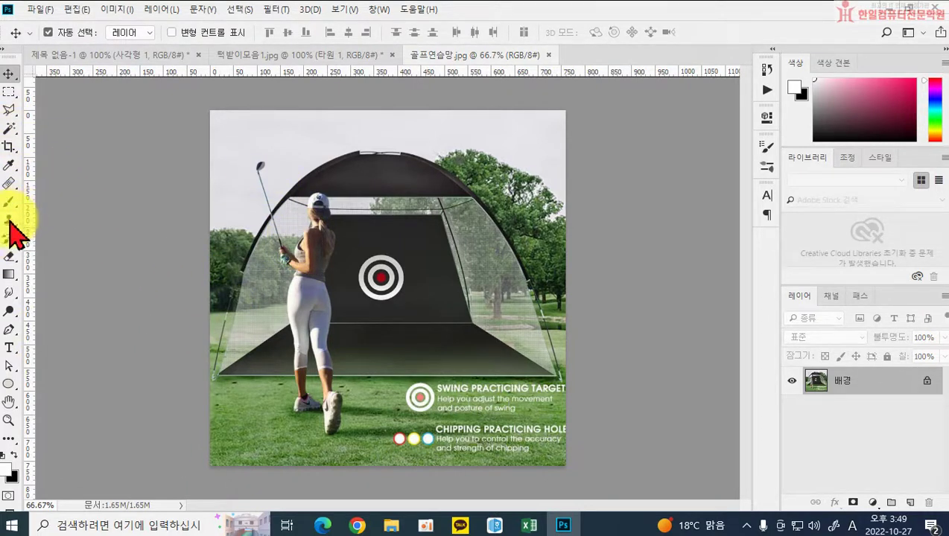
Set the Pen tool to path mode and trace the golf net's left edge from its lower corner up to the club shaft
left_click(9, 332)
left_click(66, 33)
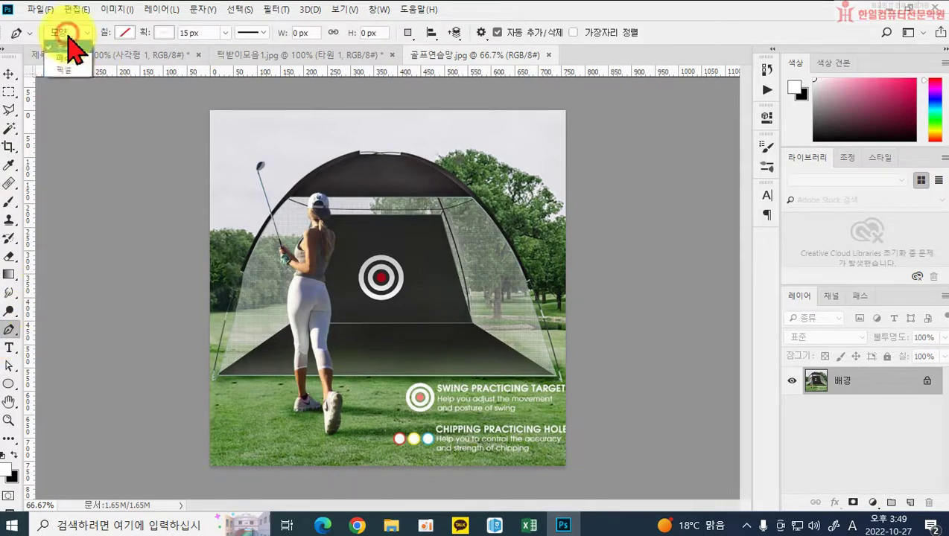
left_click(77, 59)
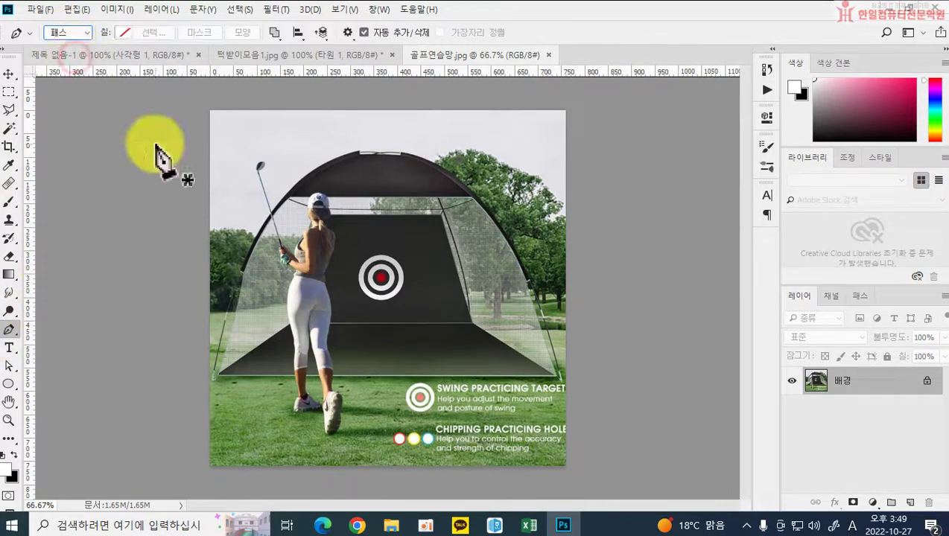
left_click(210, 379)
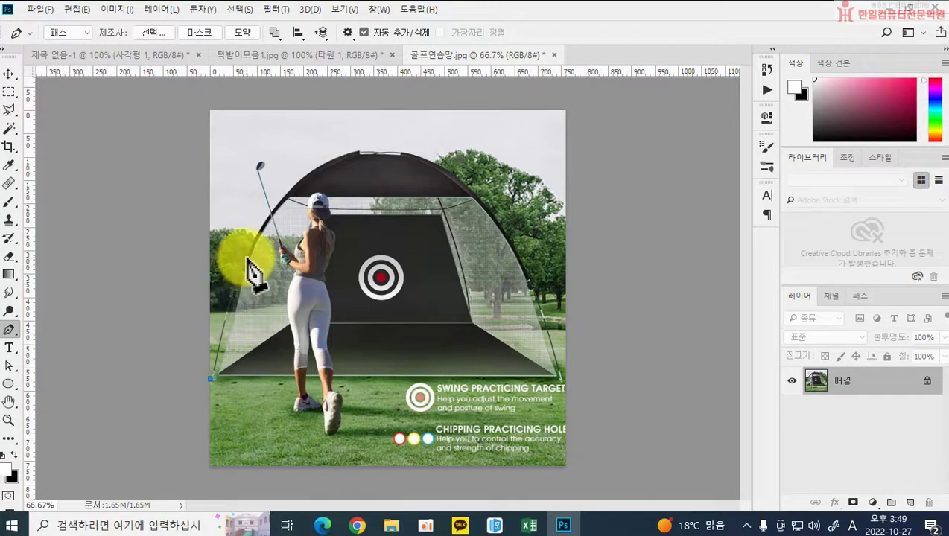
left_click_drag(257, 246, 269, 235)
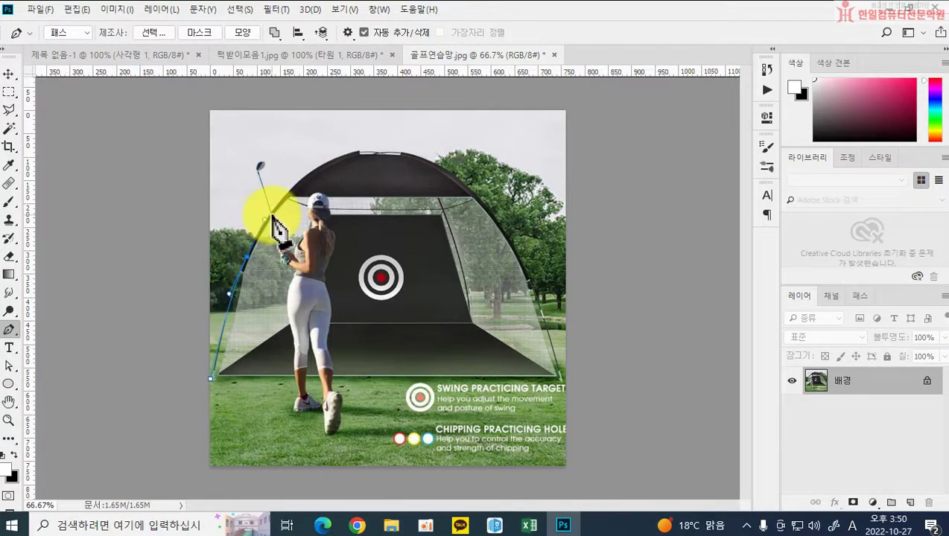
left_click_drag(270, 215, 266, 193)
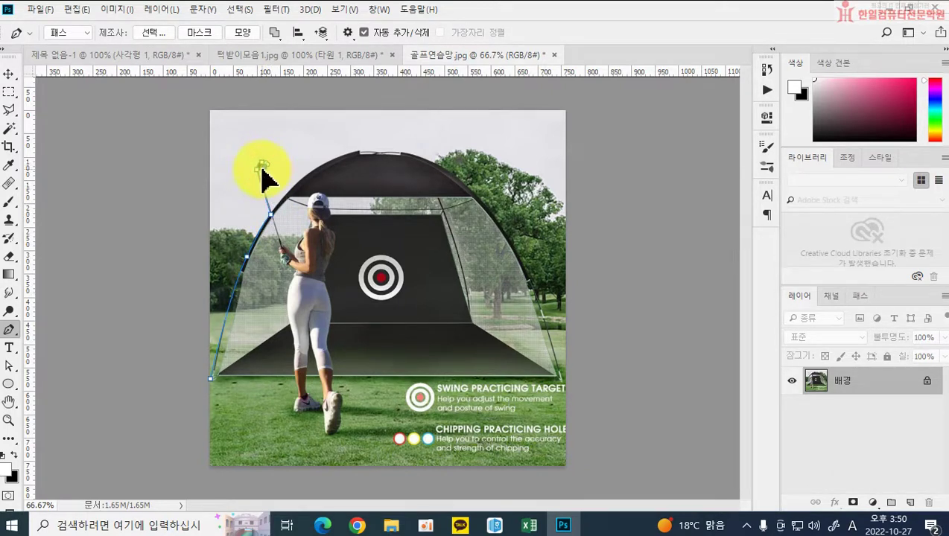
Continue the path around the golf club's head and back down its shaft to the net frame
left_click_drag(261, 168, 291, 196)
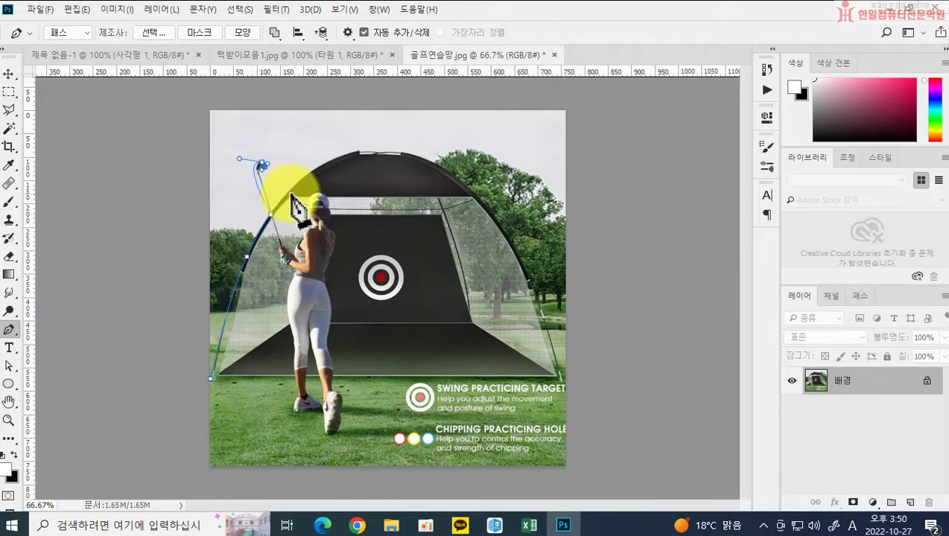
key("ctrl+plus")
key("ctrl+plus")
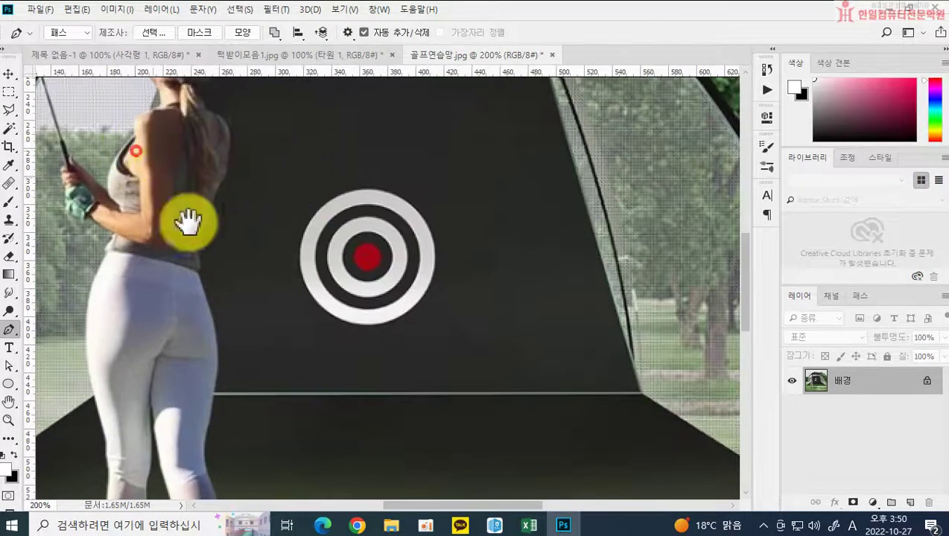
left_click_drag(186, 222, 247, 254)
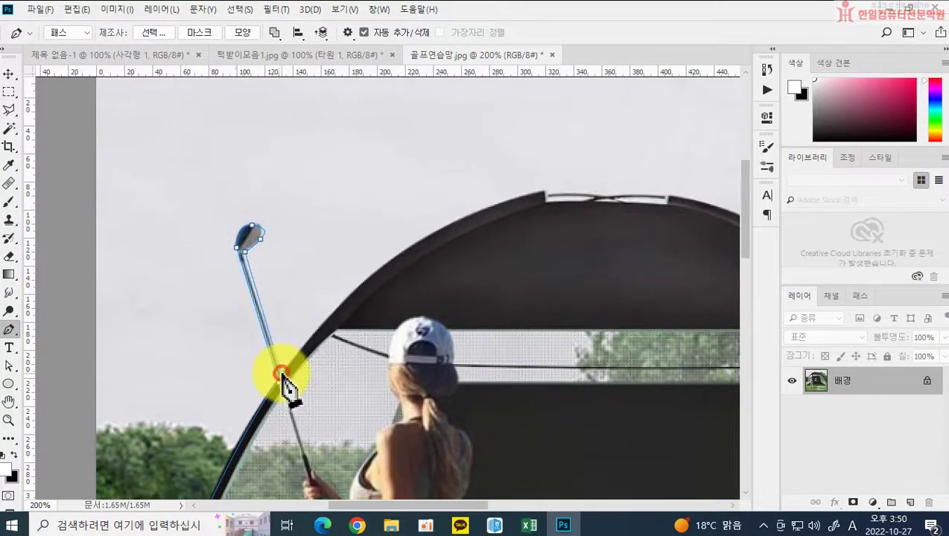
Continue the pen path from the club shaft over the net's arched top, past the light section at its peak
left_click_drag(423, 239, 496, 201)
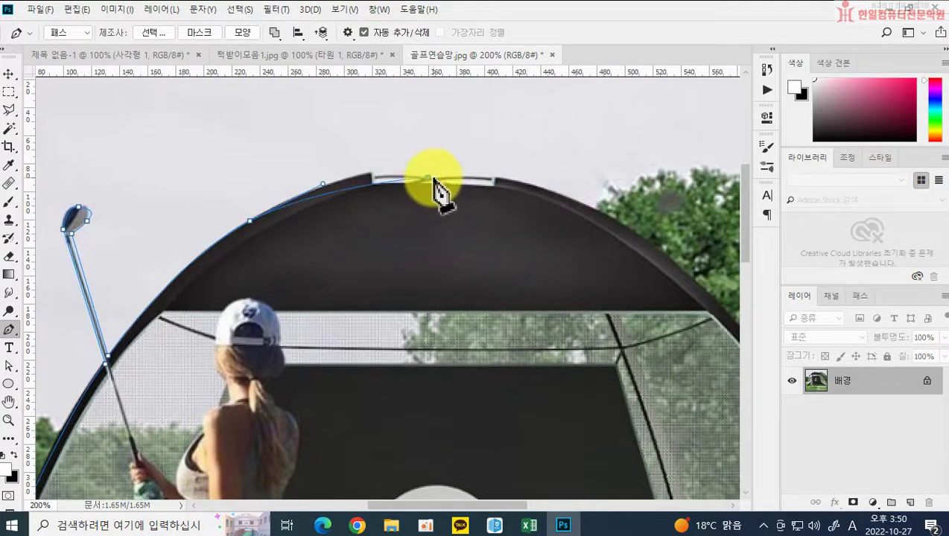
left_click_drag(430, 179, 512, 198)
left_click(430, 178)
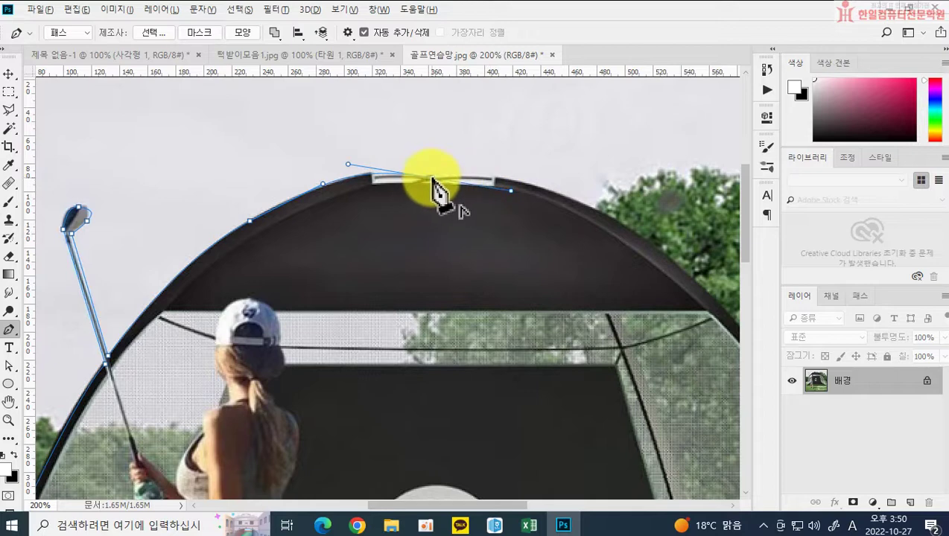
left_click_drag(501, 183, 526, 199)
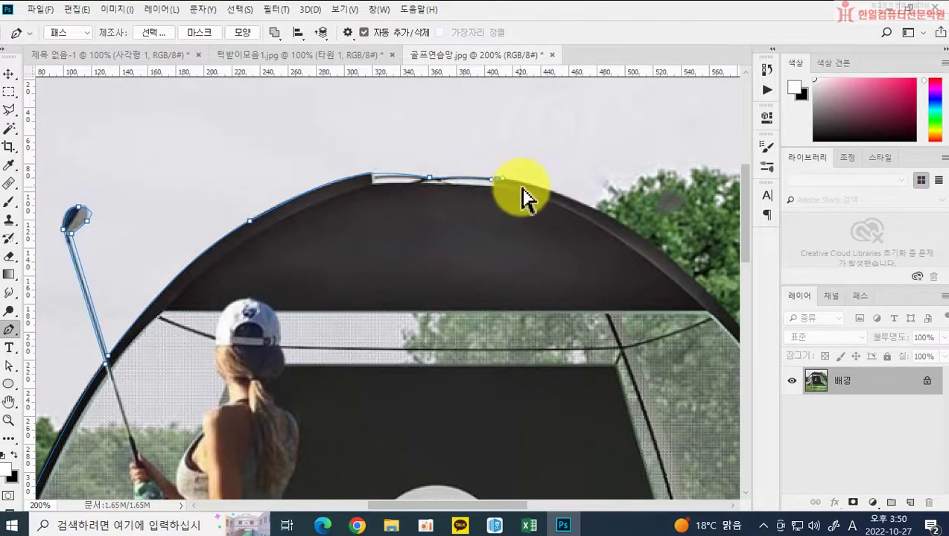
left_click(531, 184)
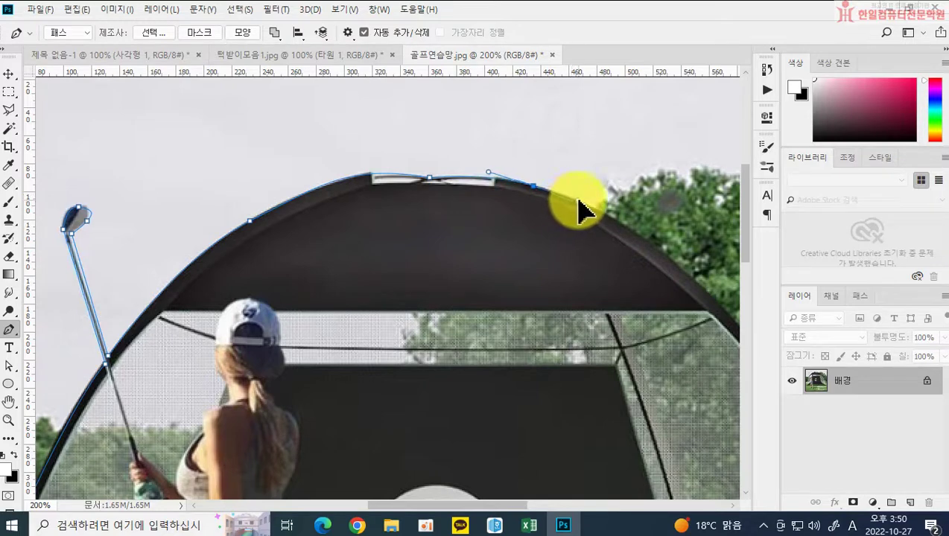
Trace the net frame's right side down to the foot of its support pole
left_click_drag(620, 281, 383, 239)
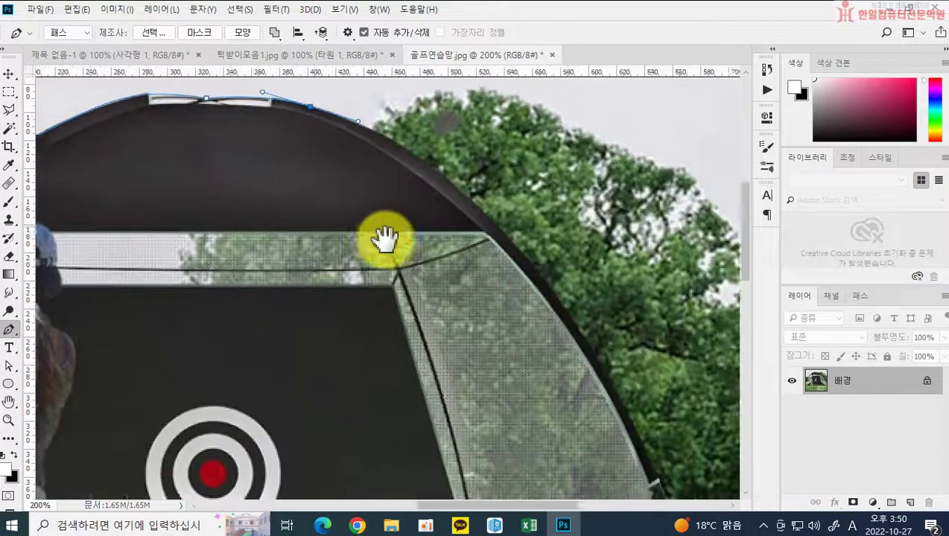
left_click_drag(542, 321, 638, 467)
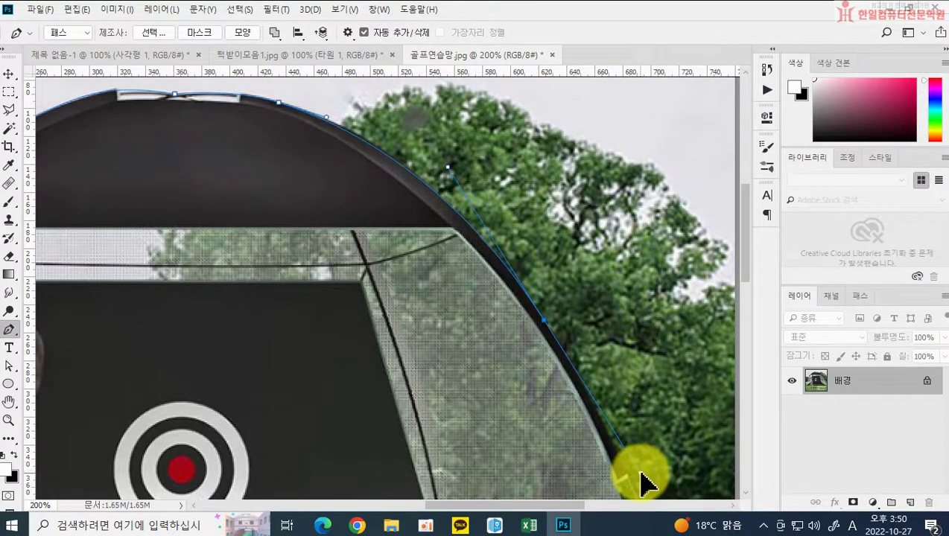
left_click_drag(533, 373, 309, 115)
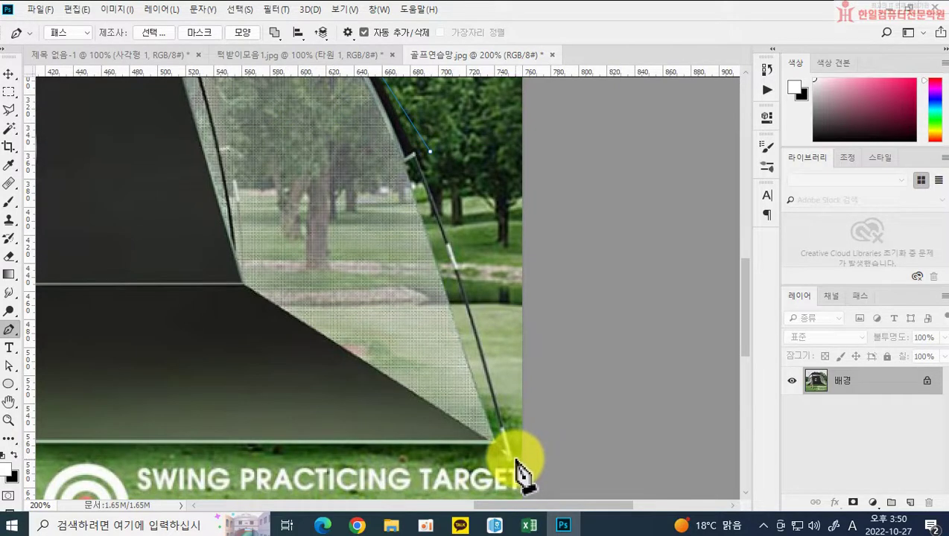
left_click_drag(515, 460, 557, 488)
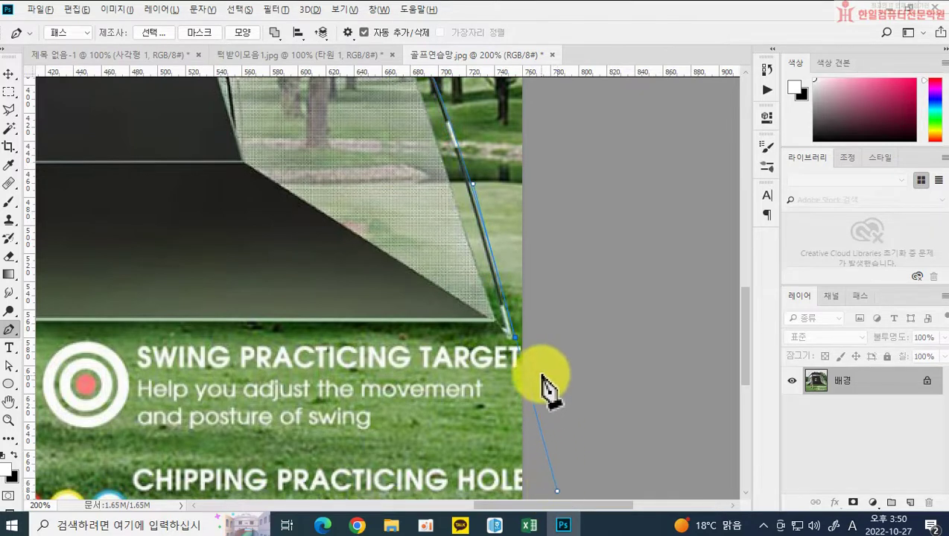
left_click(513, 339)
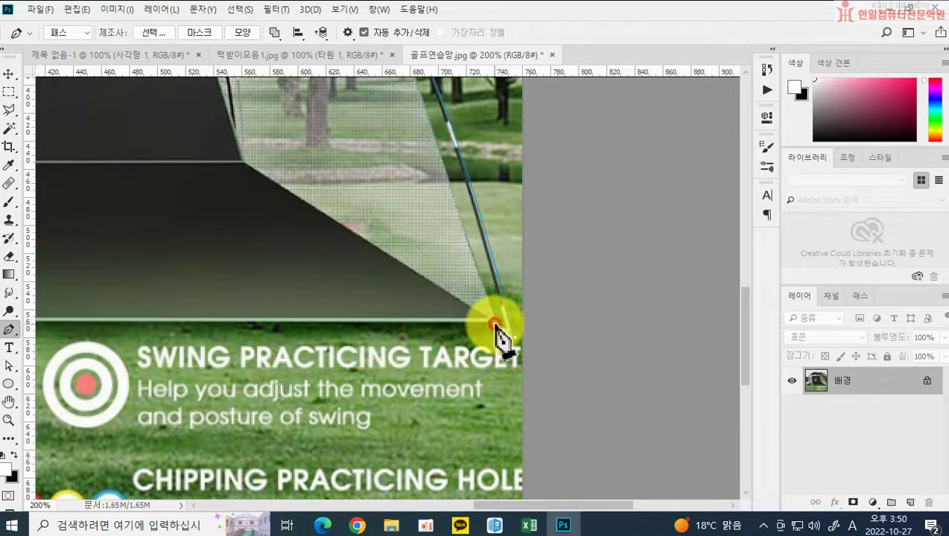
Run the path along the net's bottom edge to the golfer's right leg and around the raised shoe
left_click_drag(494, 326, 477, 339)
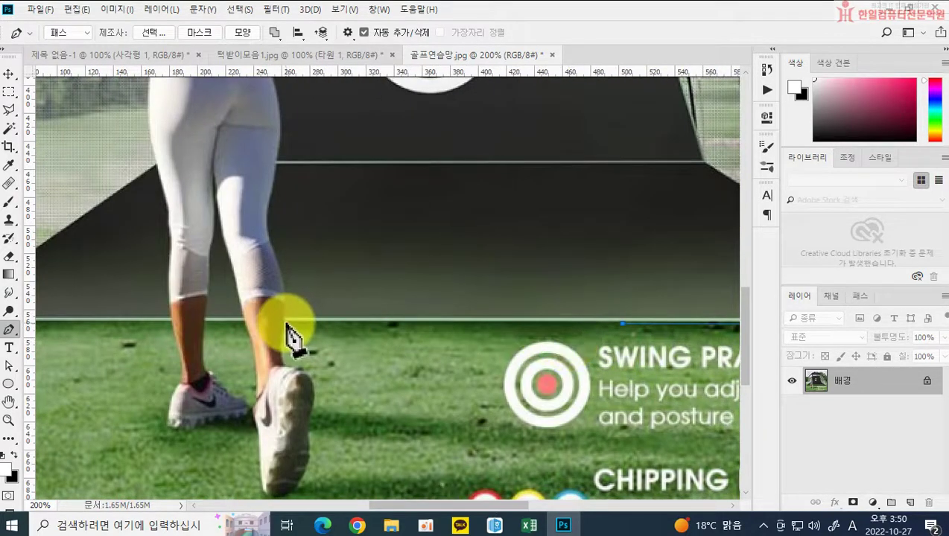
left_click(286, 324)
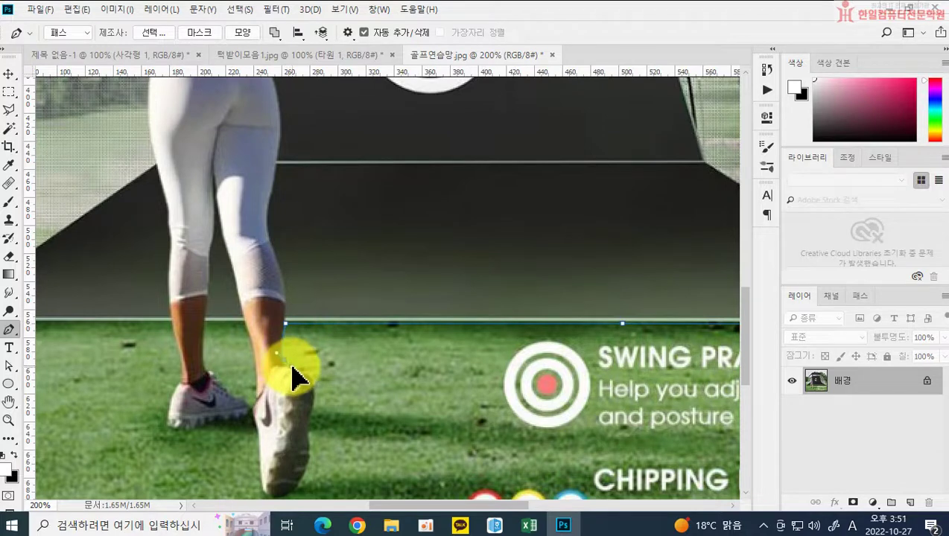
left_click_drag(304, 377, 264, 489)
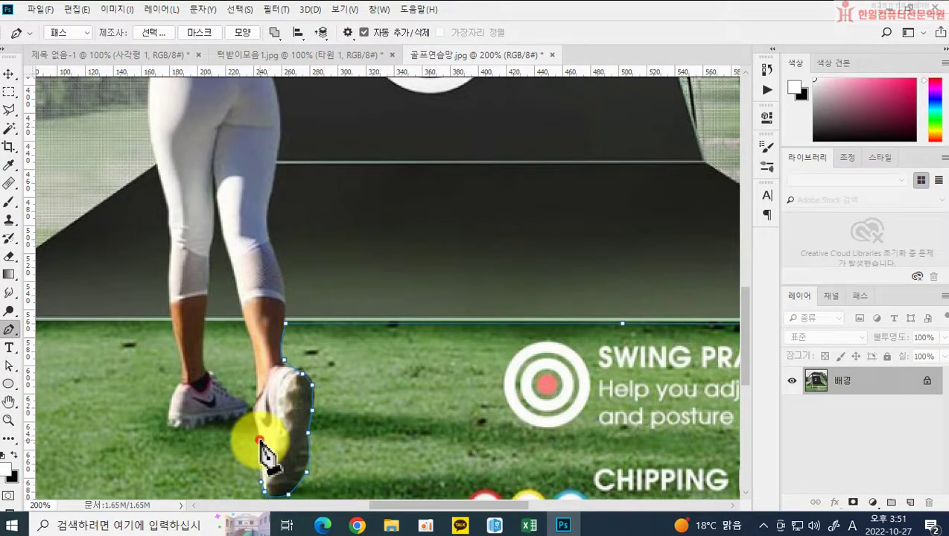
Trace around the golfer's standing foot and up the outer side of that leg to the net's bottom edge
left_click_drag(259, 441, 191, 383)
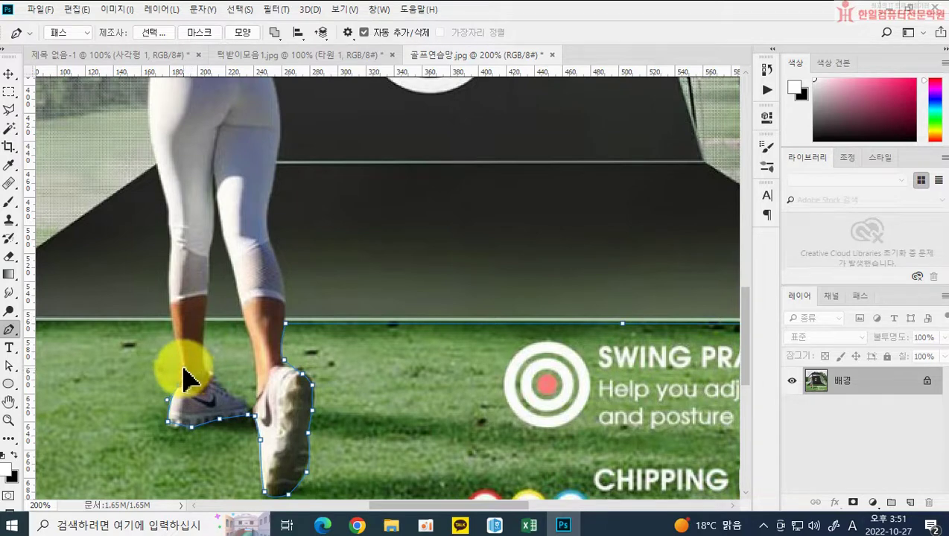
left_click(182, 358)
left_click_drag(167, 324, 173, 287)
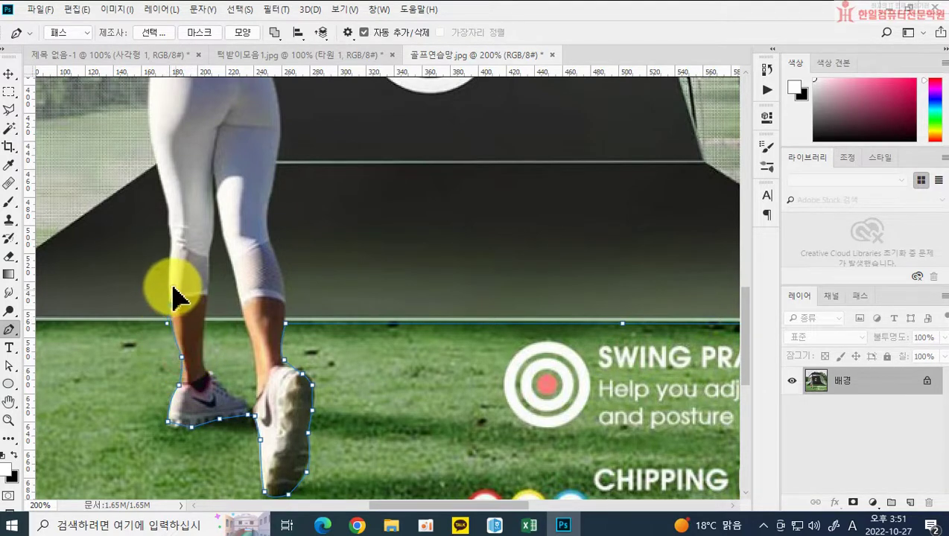
left_click_drag(297, 328, 444, 275)
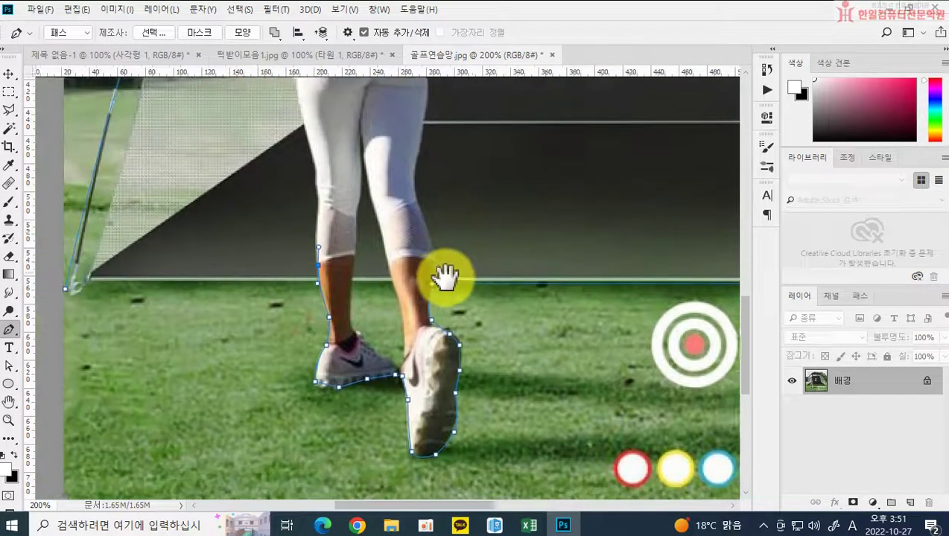
key("ctrl+z")
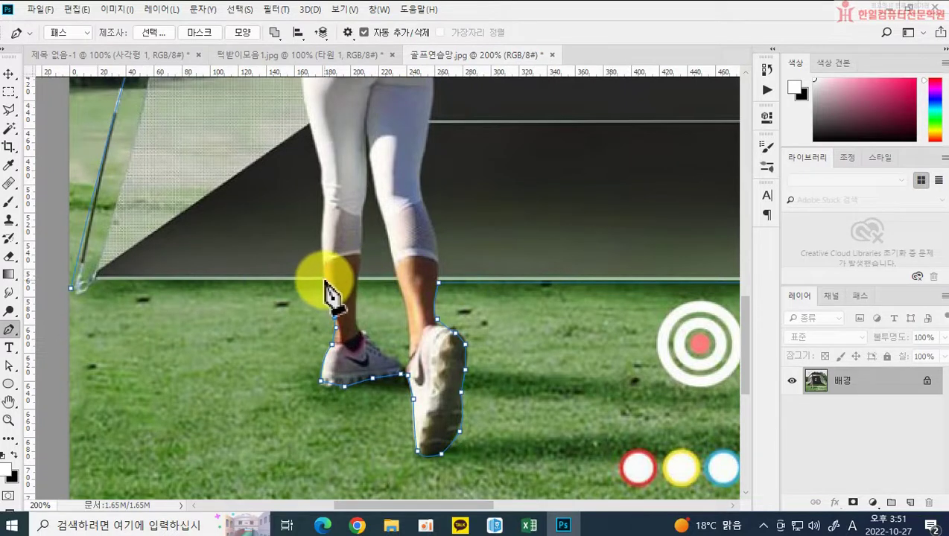
left_click(325, 282)
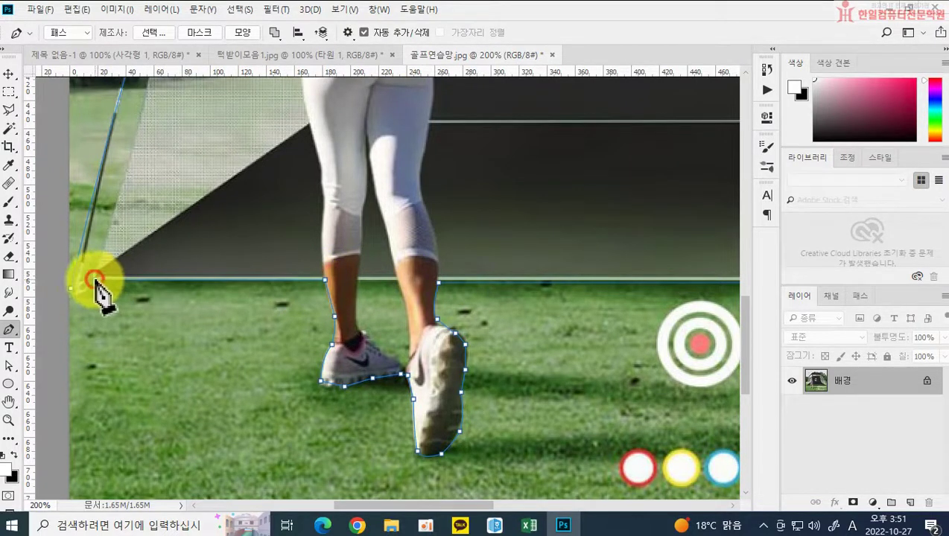
Run the path along the net's bottom edge to its left corner and close it at the starting point
left_click(93, 281)
left_click(81, 289)
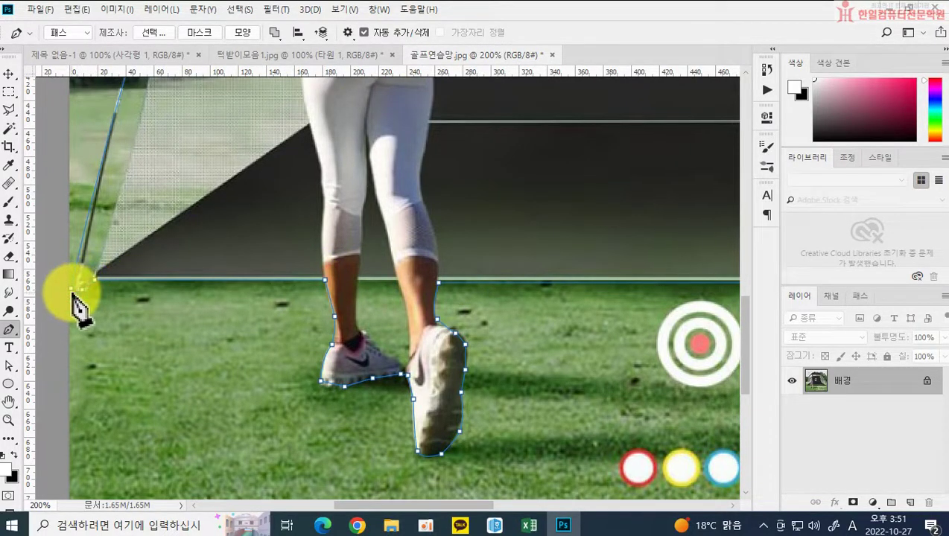
left_click(70, 289)
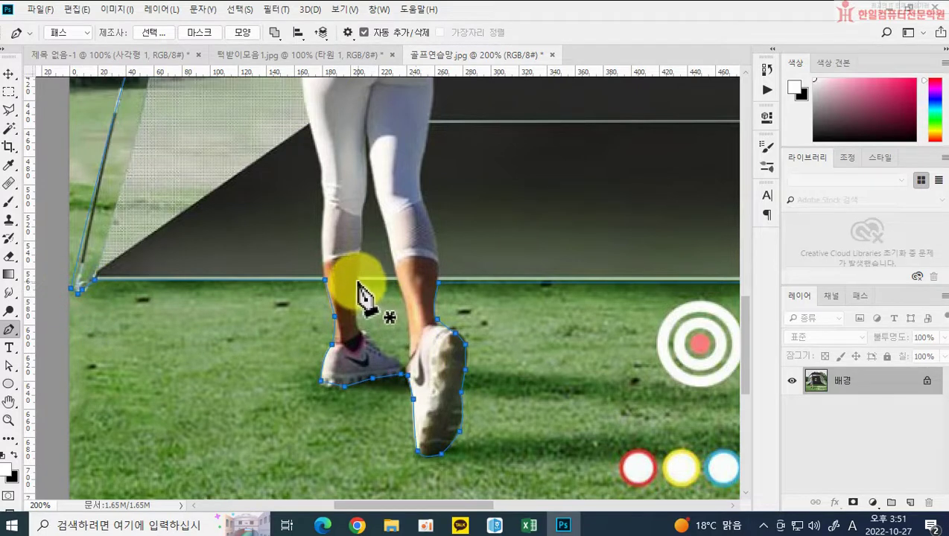
Set the path operation to Subtract Front Shape (전면 모양 빼기) and trace the grass gap between the golfer's lower legs as a closed path
left_click(274, 32)
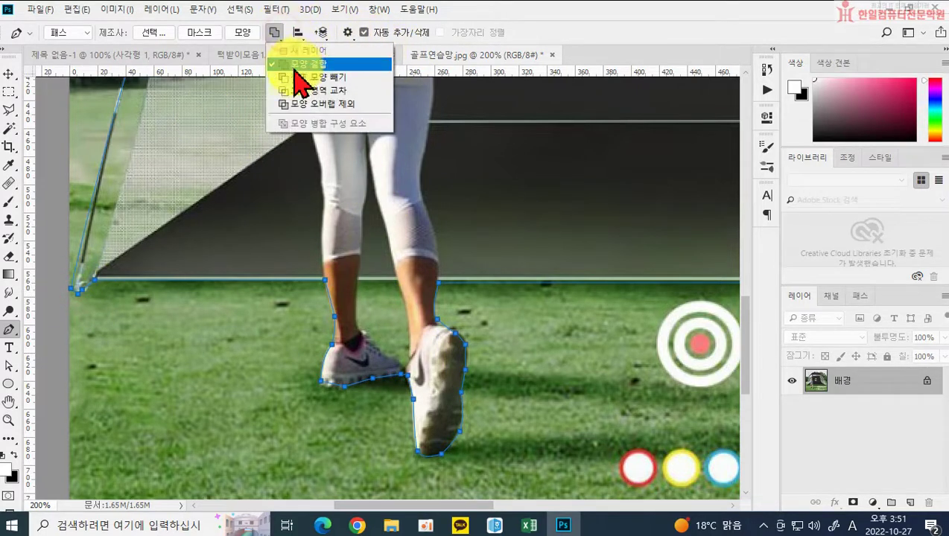
left_click(292, 90)
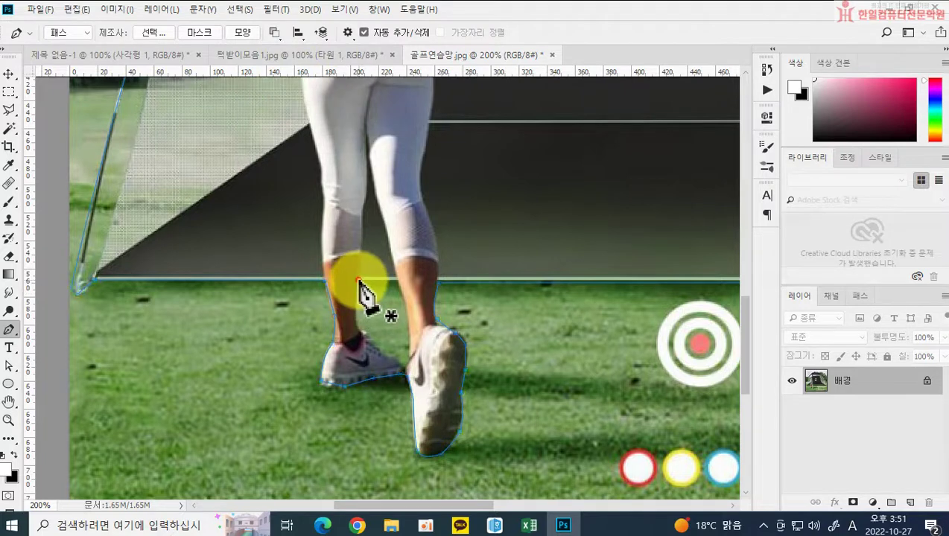
left_click_drag(358, 280, 374, 342)
left_click(399, 359)
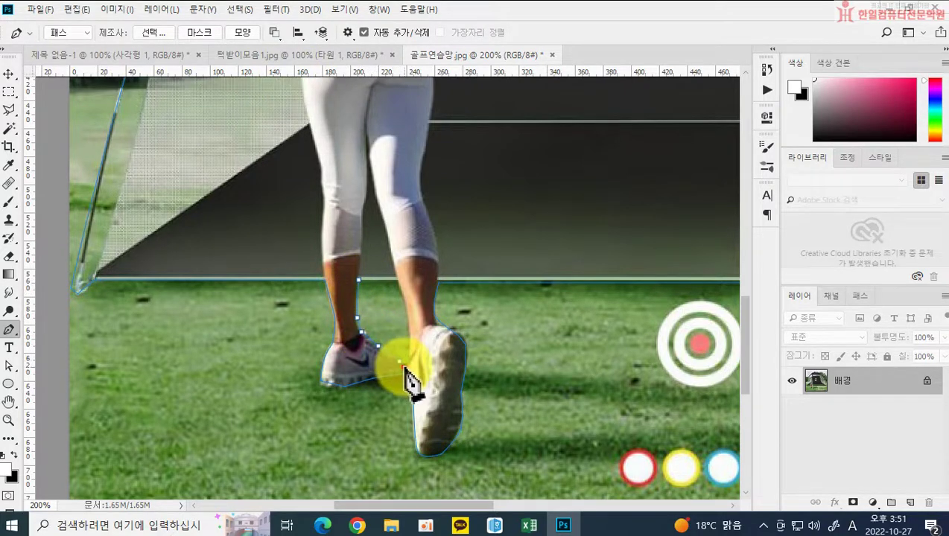
left_click(411, 356)
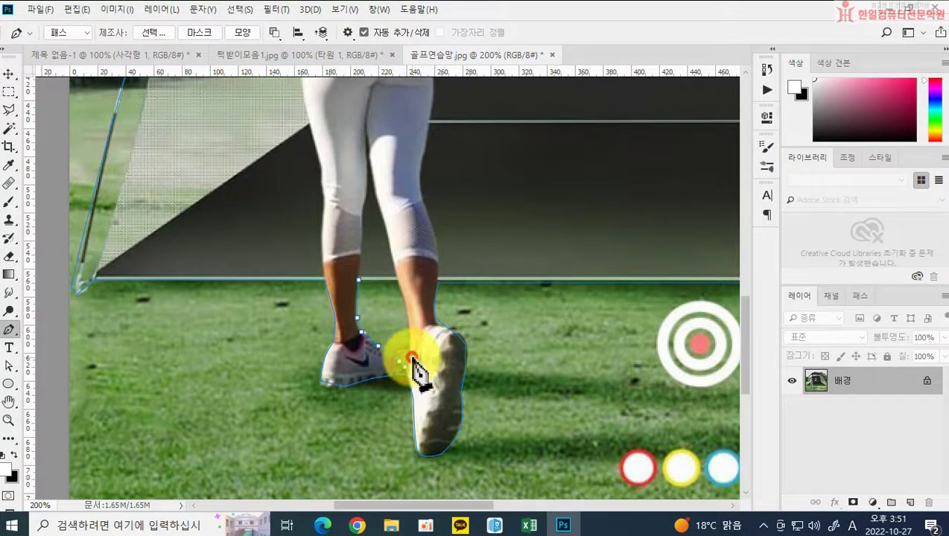
left_click(409, 308)
left_click(360, 280)
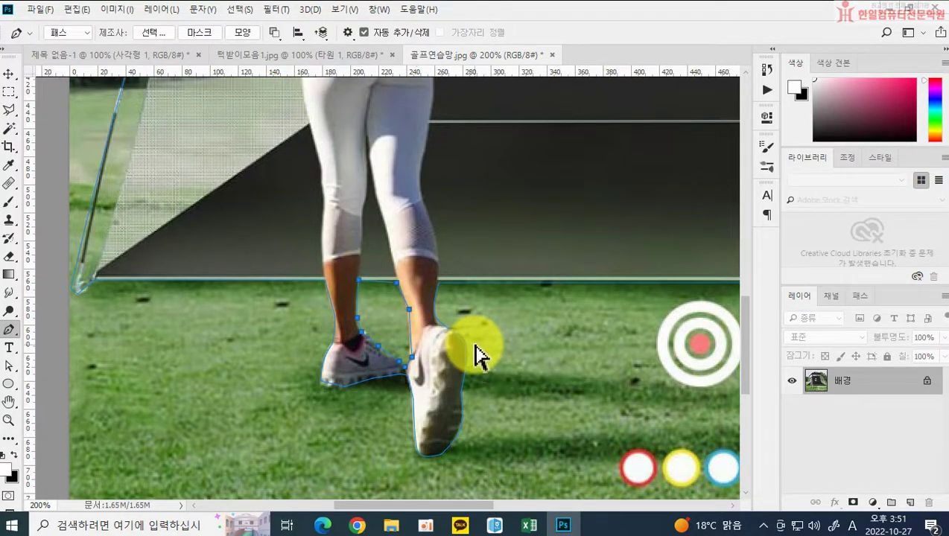
Convert the finished path into a selection and check the path operation options
key("ctrl+Return")
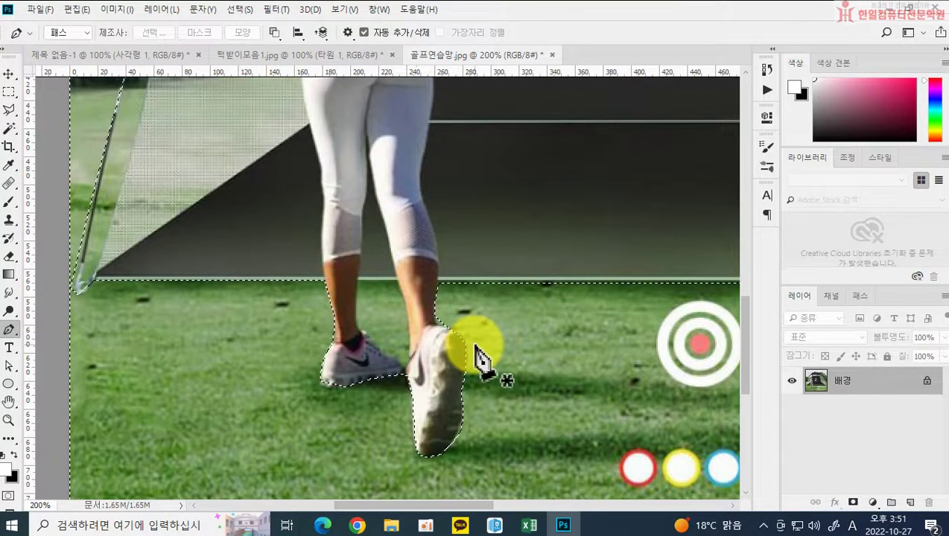
left_click(273, 32)
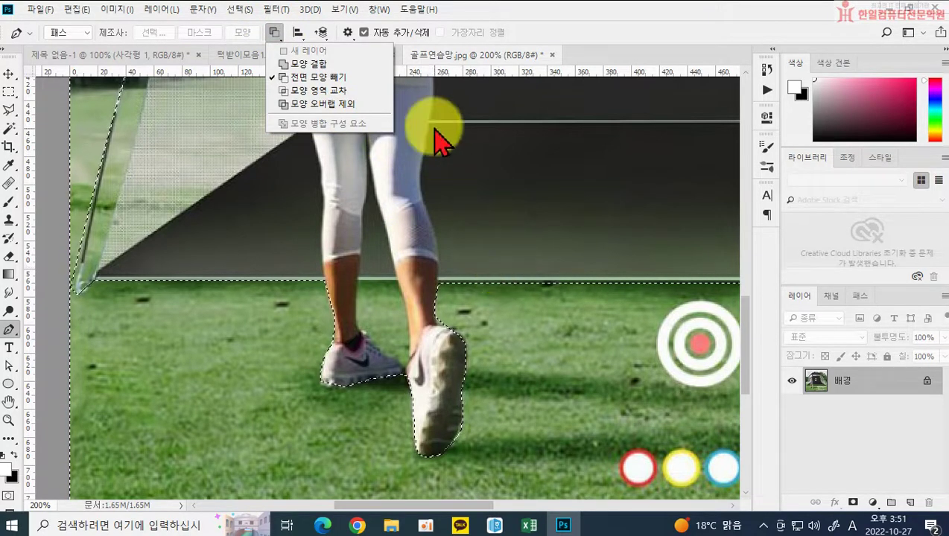
left_click(553, 24)
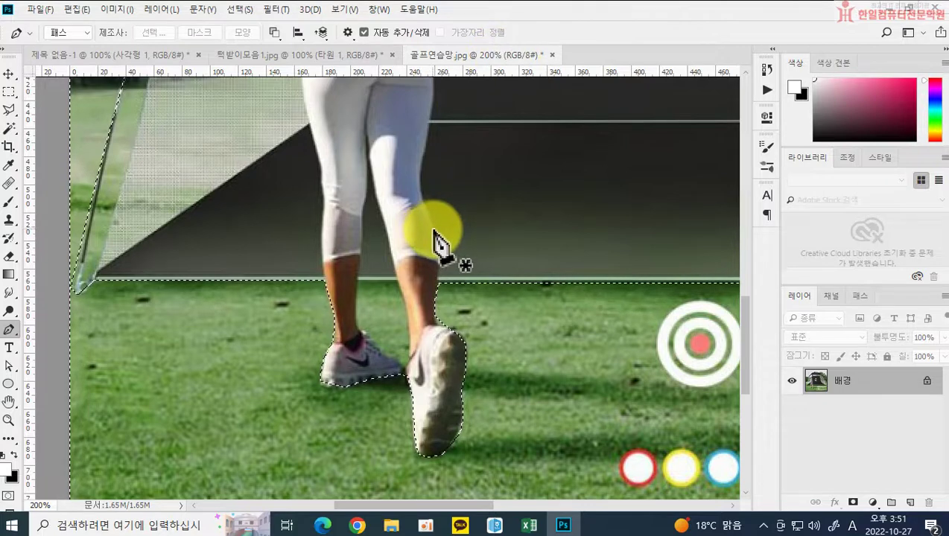
Try pasting the selected area into the 턱받이모음1 banner, undo it, and return to the 골프연습망 image
left_click(134, 55)
left_click(275, 56)
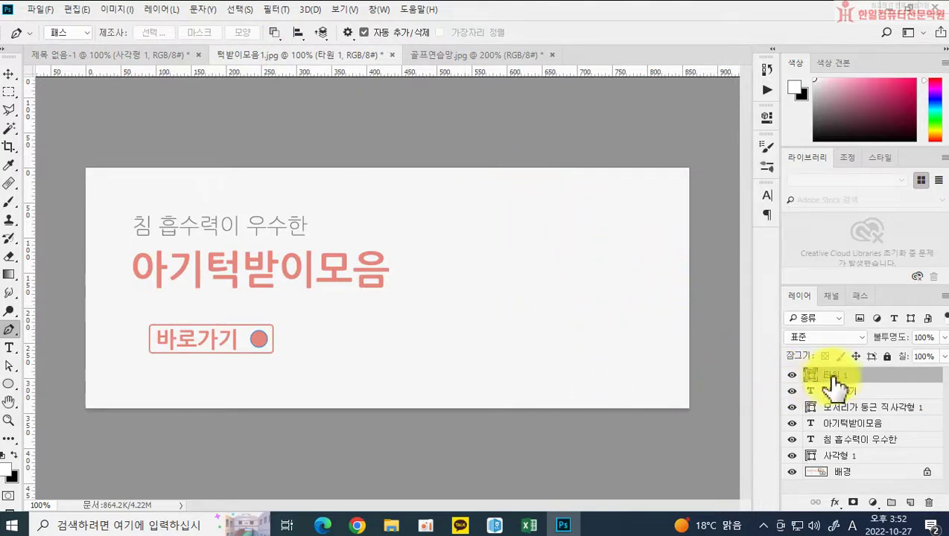
key("ctrl+v")
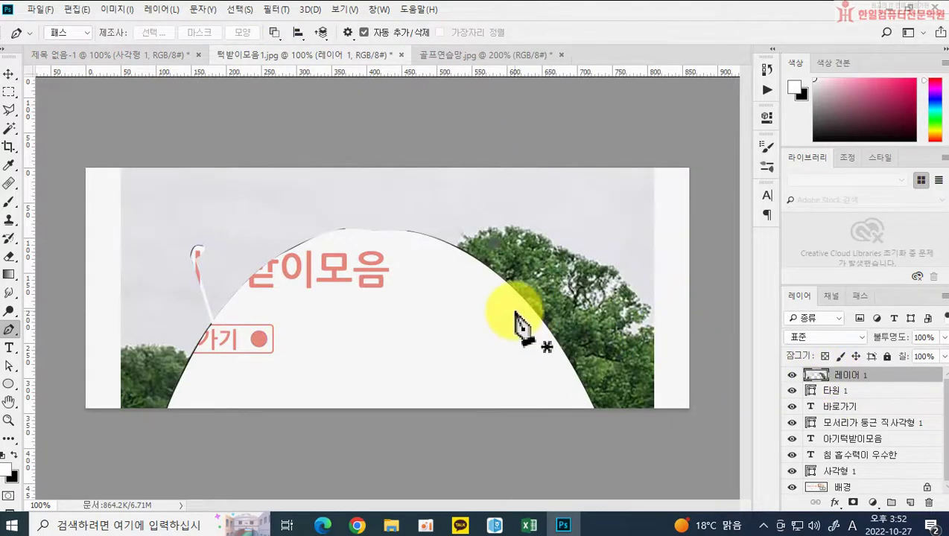
key("ctrl+z")
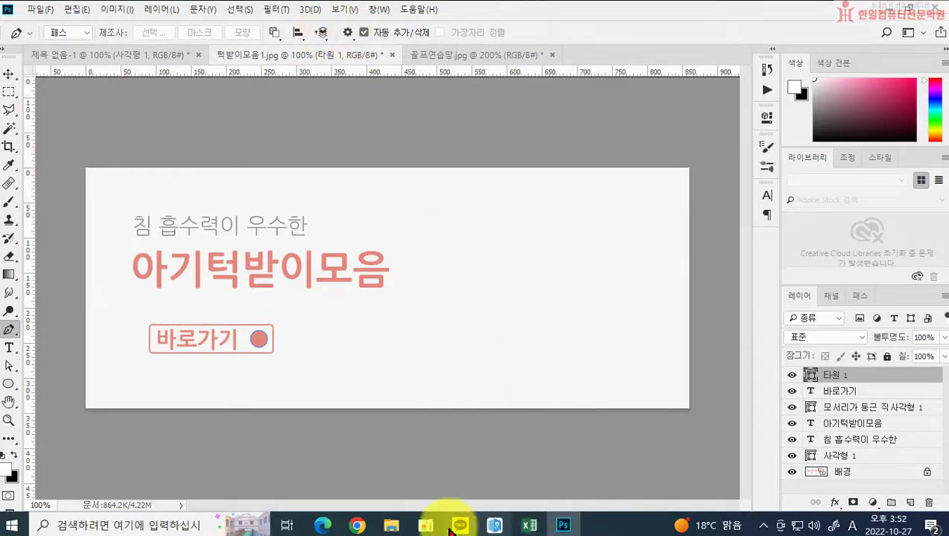
left_click(477, 55)
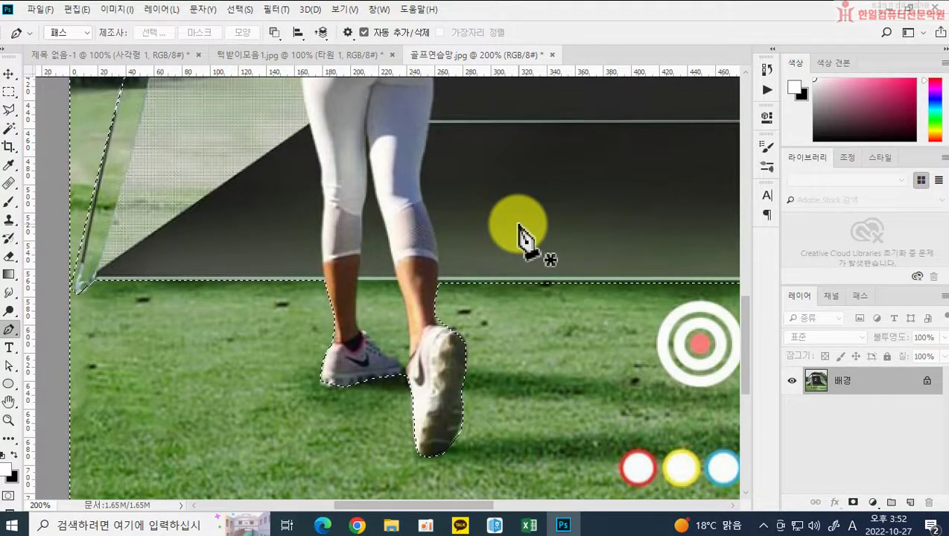
Reactivate the work path (작업 패스) in the 골프연습망 image and set the path operation to Combine Shapes (모양 결합)
left_click(860, 295)
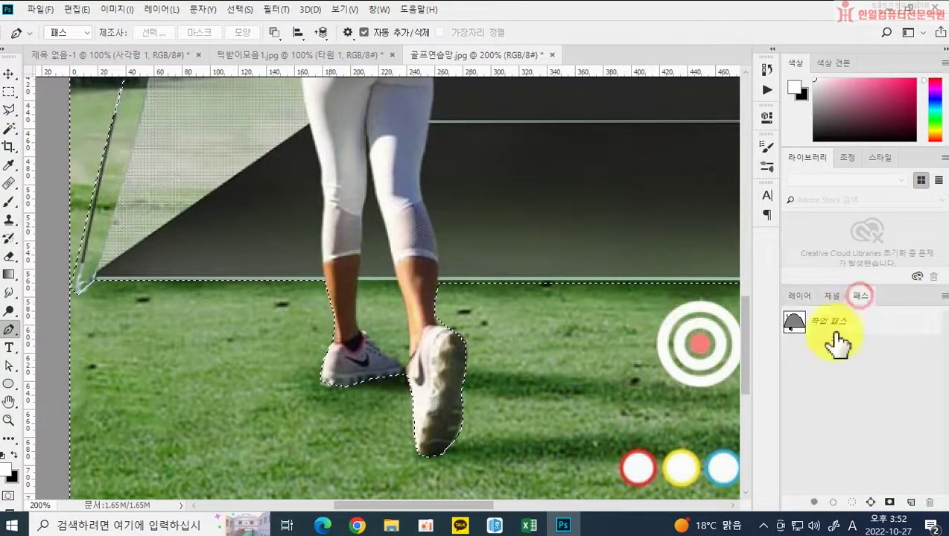
left_click(798, 341)
left_click(275, 33)
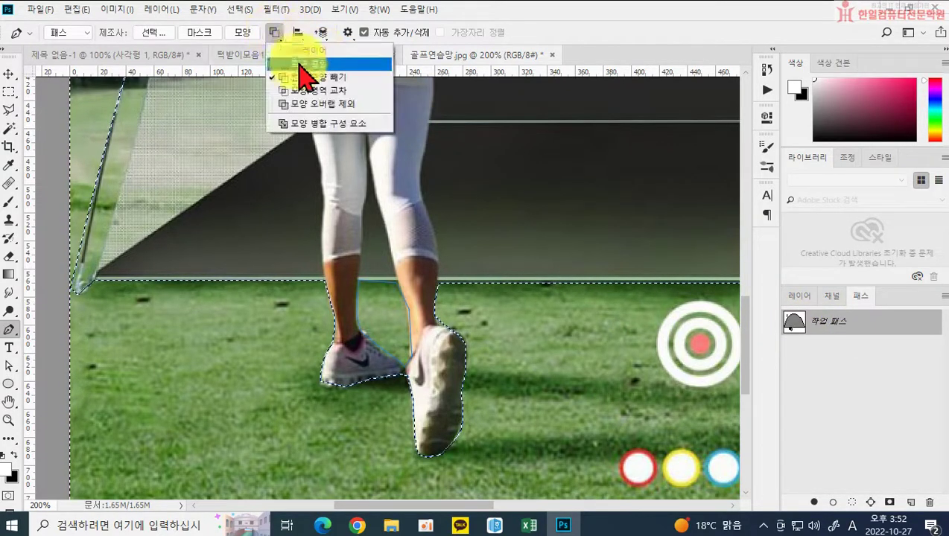
left_click(794, 326)
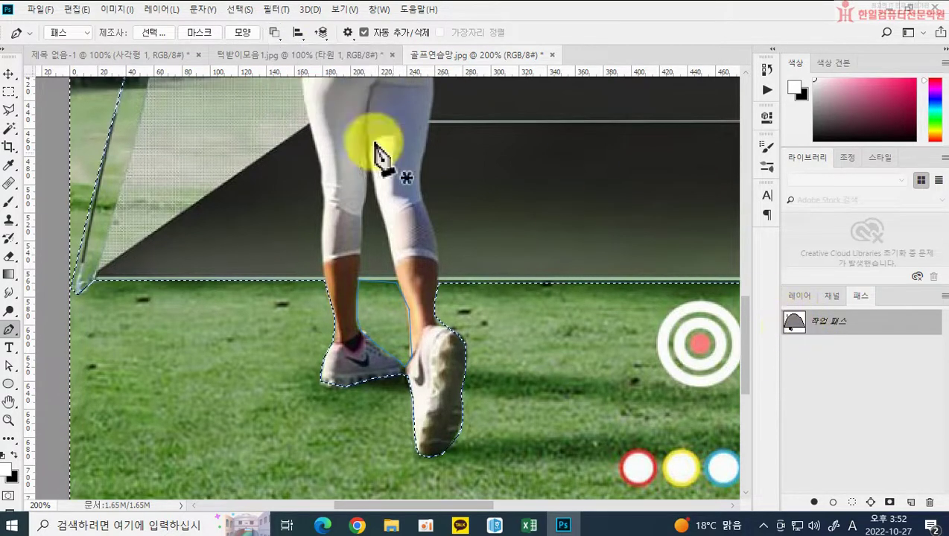
left_click(275, 32)
left_click(292, 73)
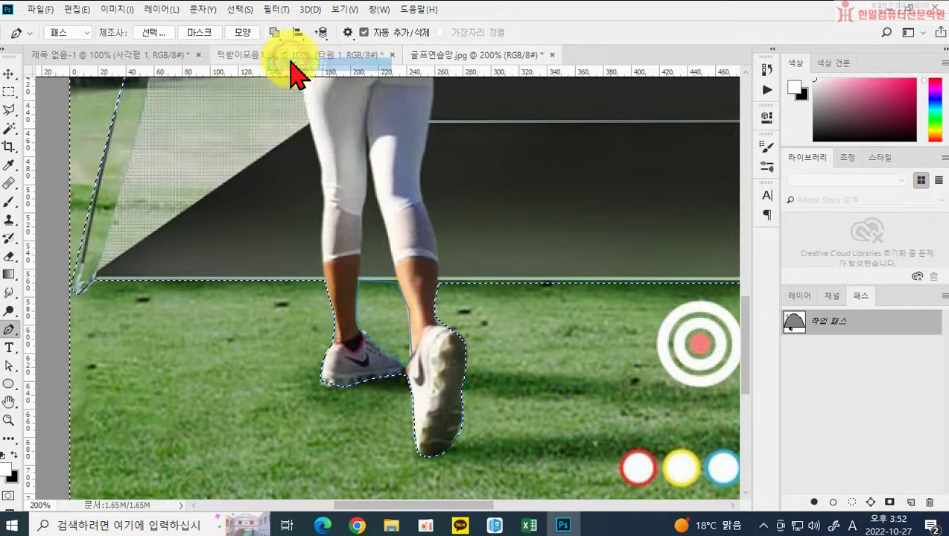
Reactivate the work path (작업 패스) and set the path operation to Subtract Front Shape (전면 모양 빼기)
left_click(794, 326, "ctrl")
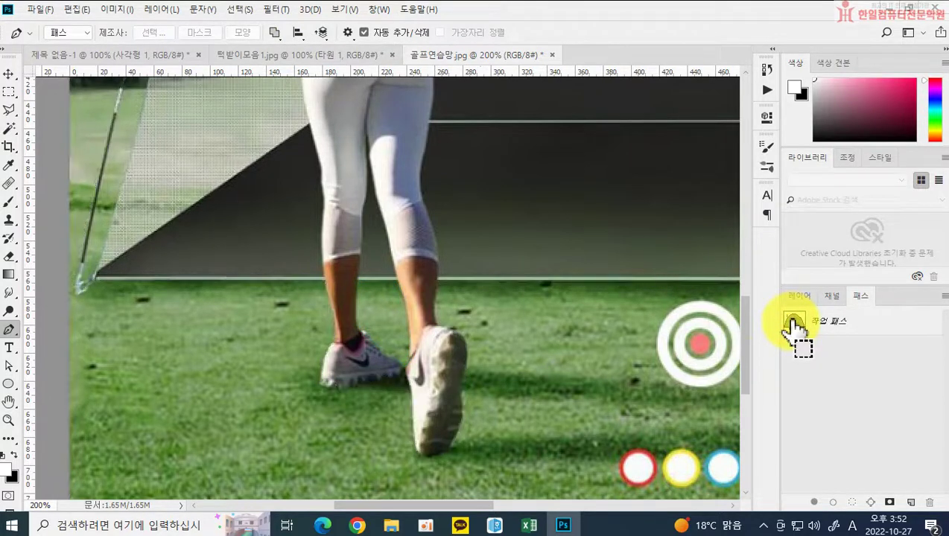
left_click(794, 326)
left_click(275, 33)
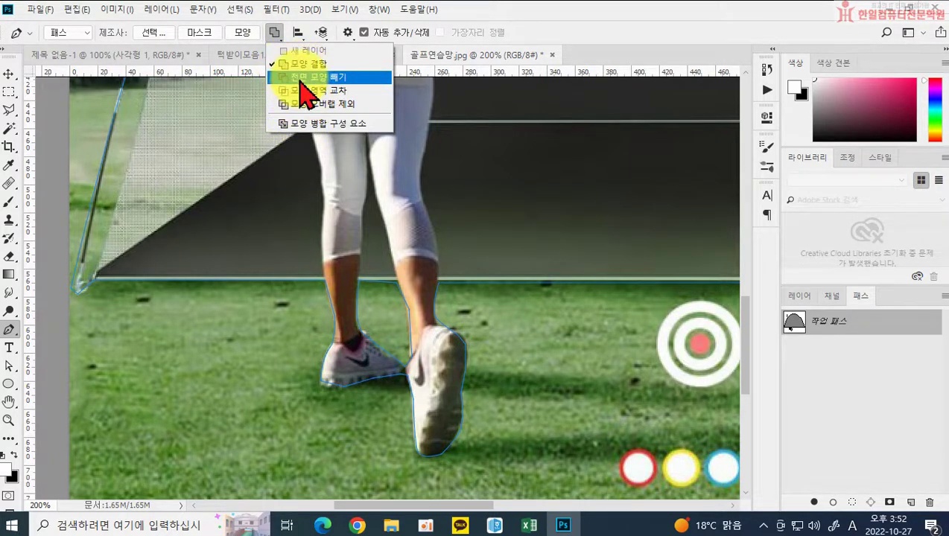
left_click(301, 79)
left_click(275, 32)
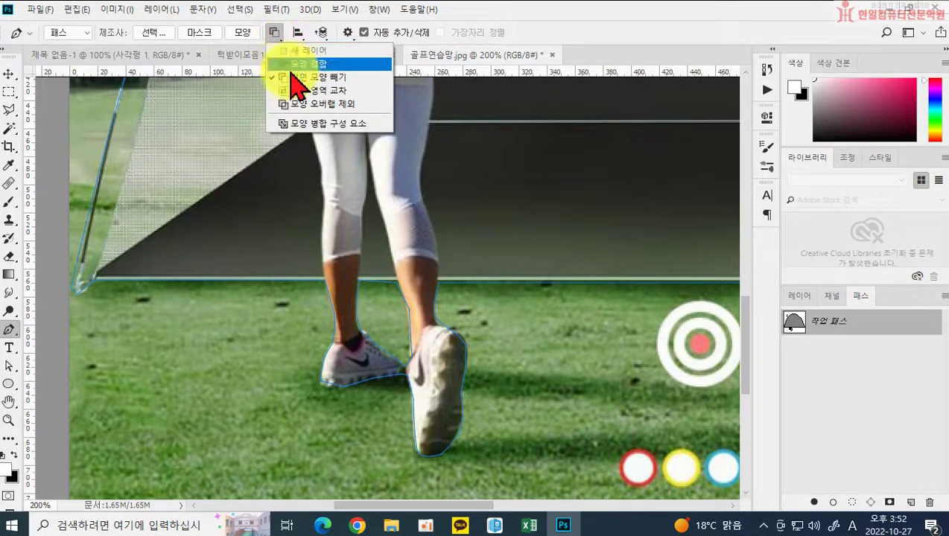
key("Escape")
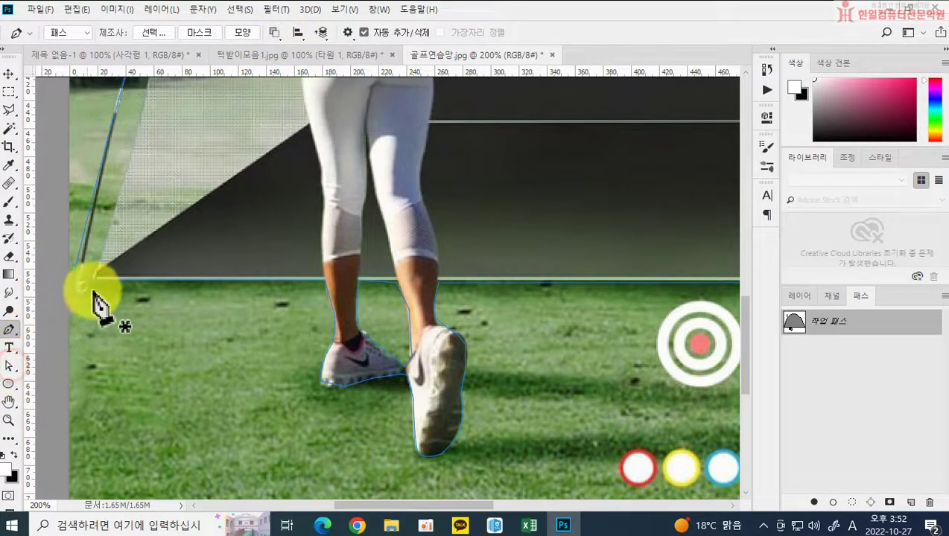
Select the outer net-and-golfer outline with the Path Selection tool and set its path operation to Combine Shapes (모양 결합)
left_click(84, 288)
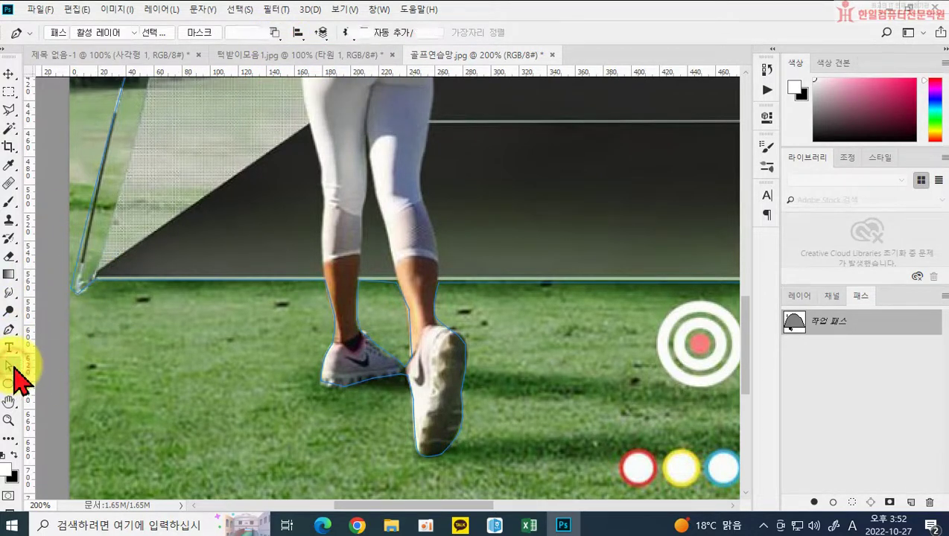
right_click(13, 367)
left_click(52, 361)
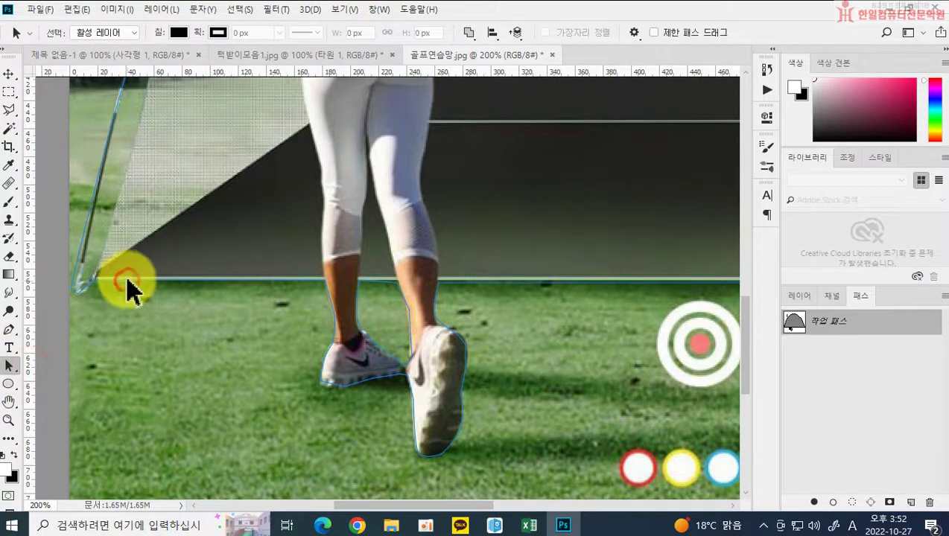
left_click(128, 289)
left_click(468, 33)
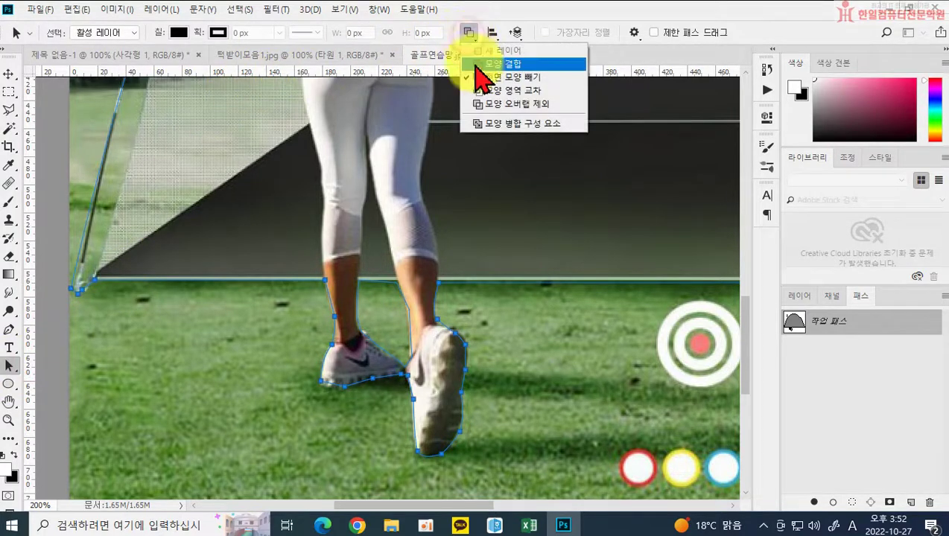
left_click(481, 65)
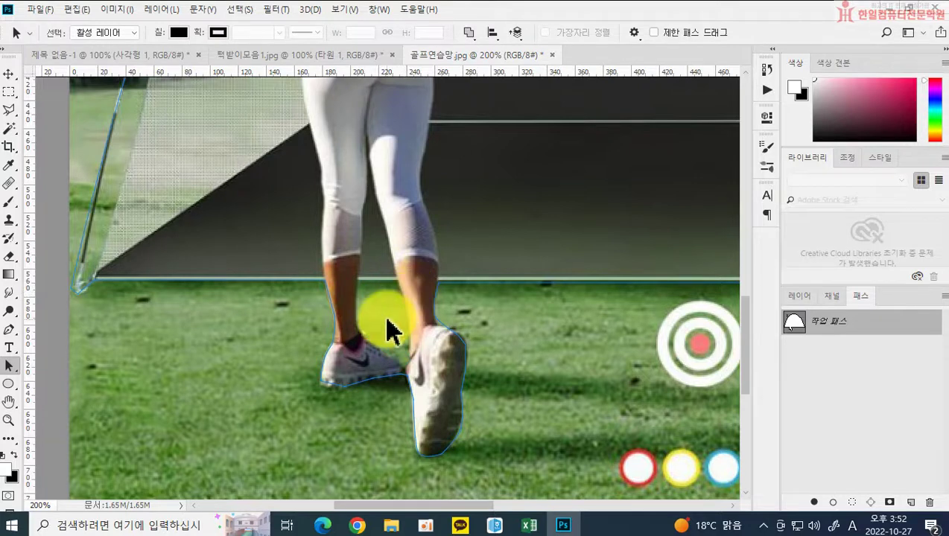
Retrace the grass gap between the golfer's lower legs with the Pen tool as a closed Subtract Front Shape (전면 모양 빼기) path
left_click(9, 329)
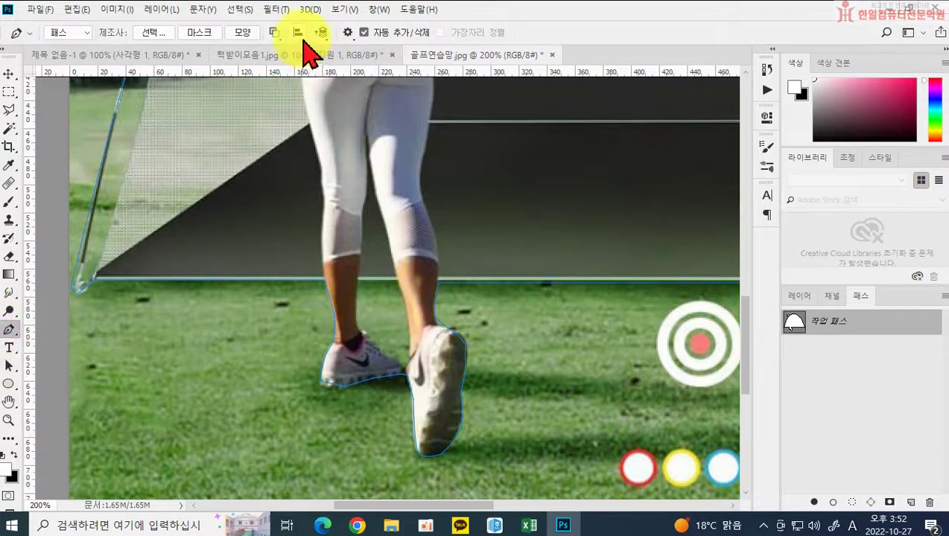
left_click(275, 33)
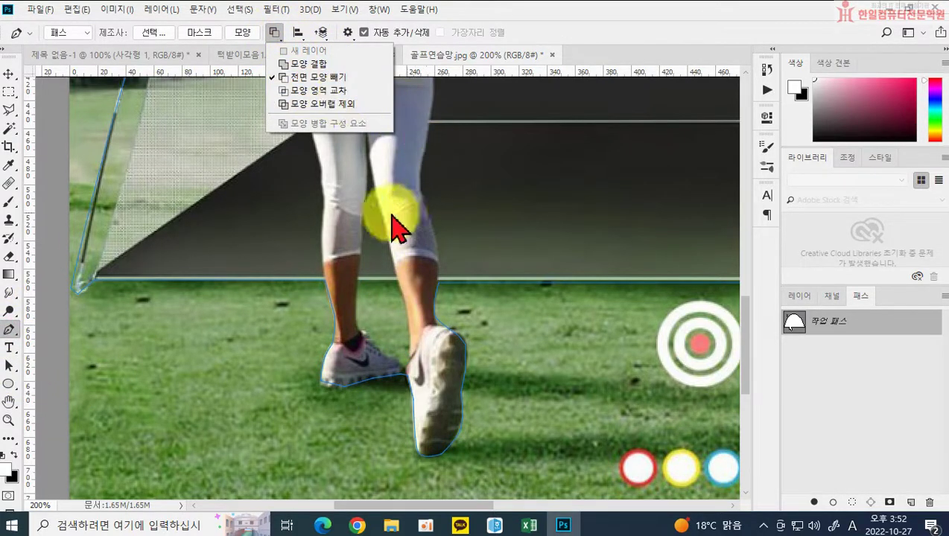
left_click(362, 290)
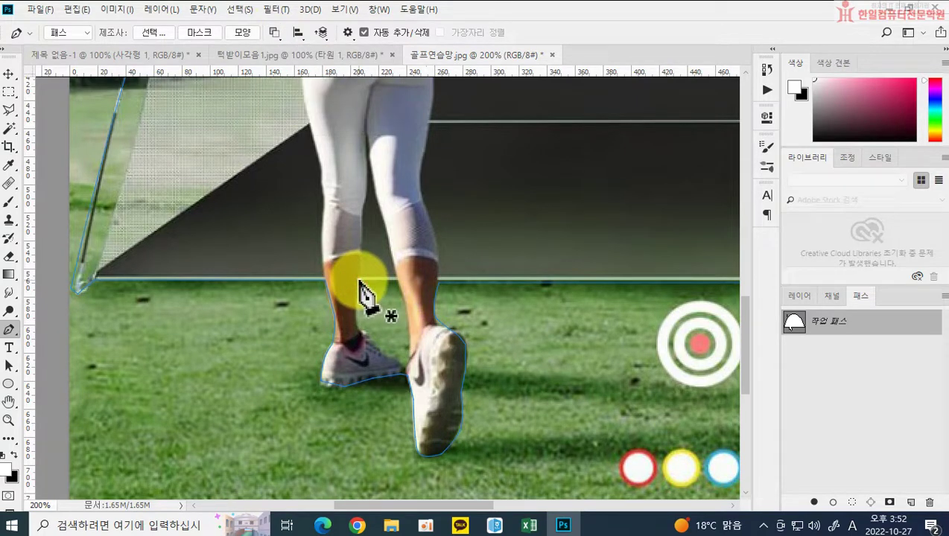
left_click(362, 330)
left_click(402, 365)
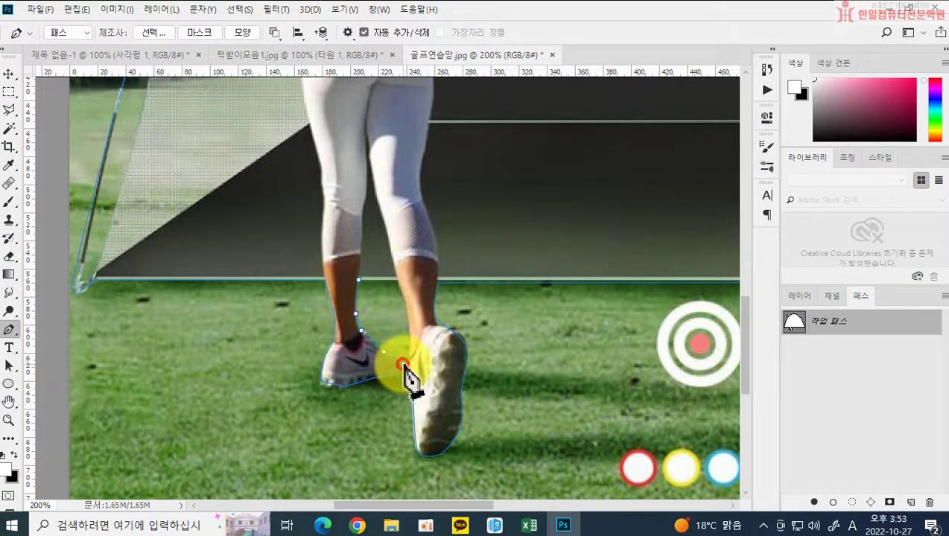
left_click(397, 282)
left_click(404, 297)
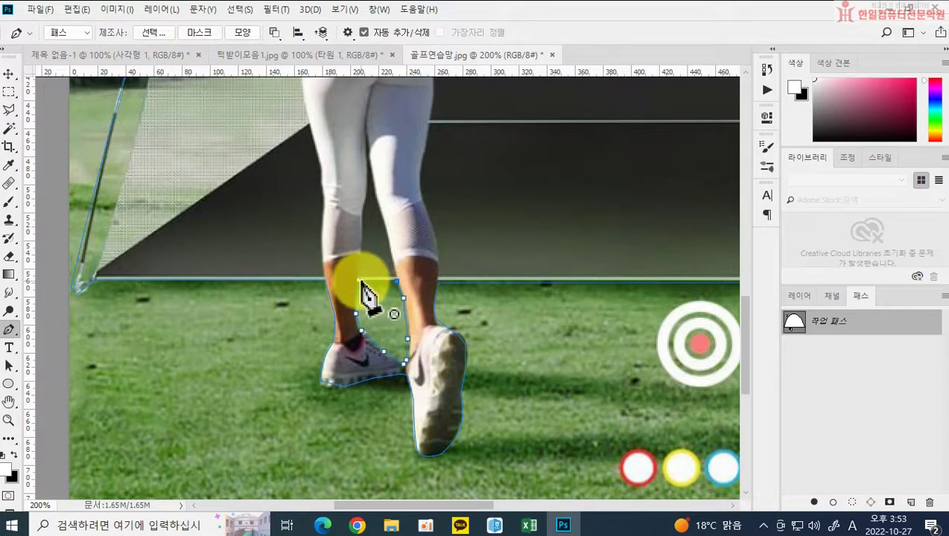
left_click(406, 363)
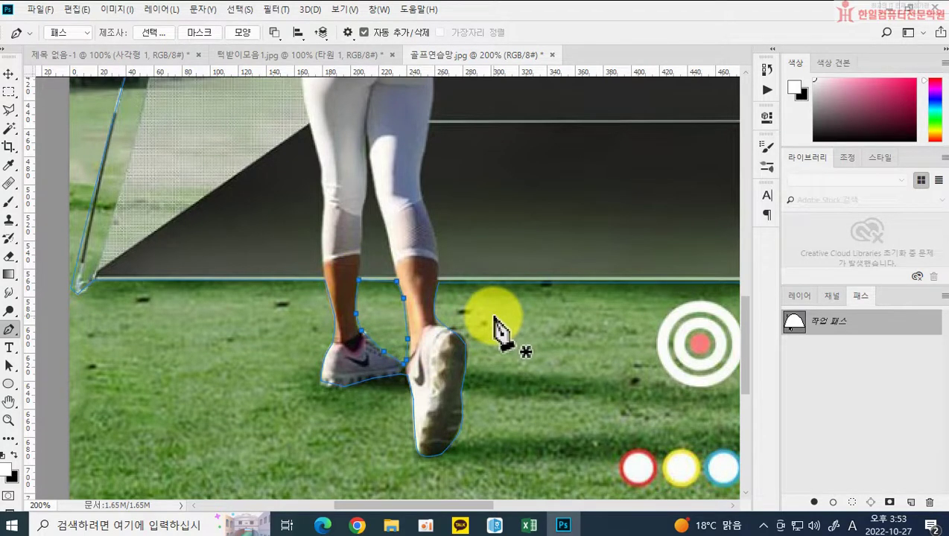
Convert the combined path into a selection, copy the net and golfer, and paste them into the 턱받이모음1 banner
key("ctrl+Return")
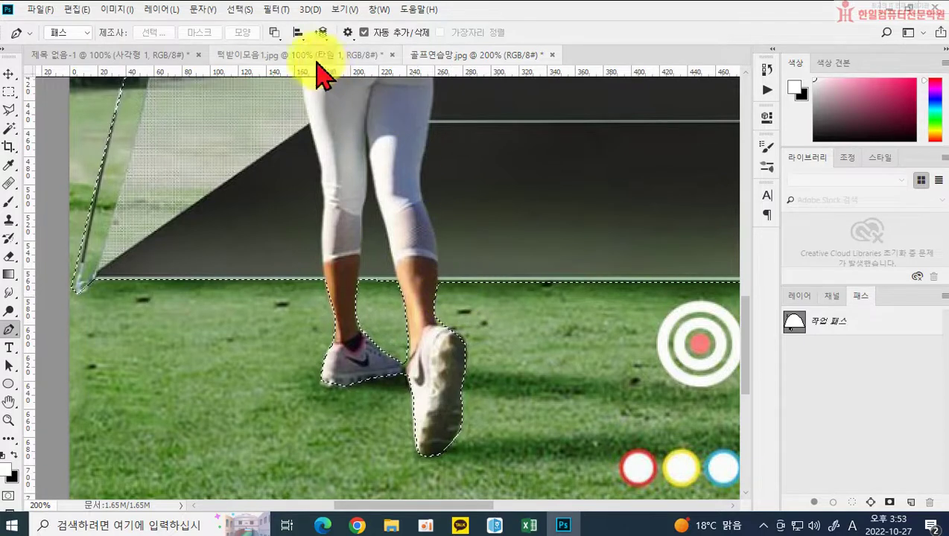
left_click(269, 53)
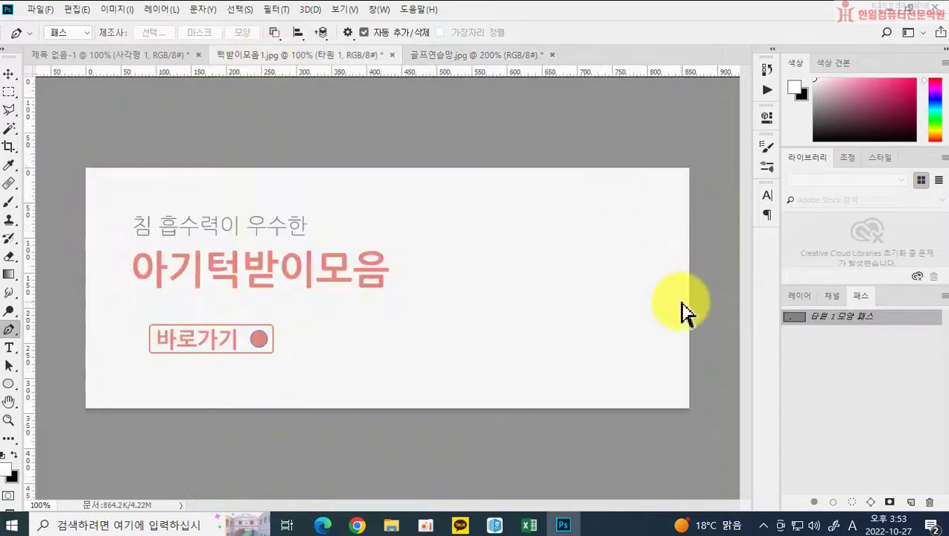
key("ctrl+v")
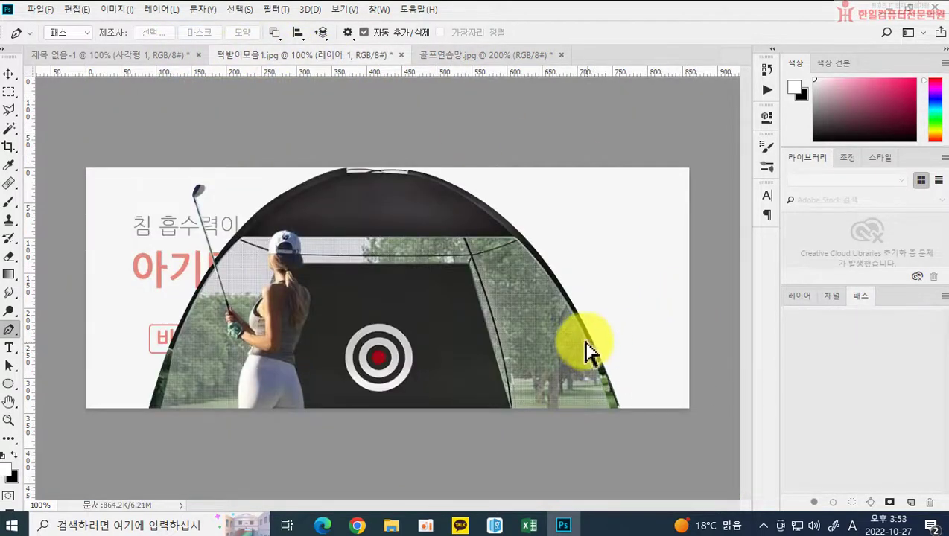
Scale the pasted net and golfer to about 44% and place them against the banner's right edge, beside the text
key("ctrl+t")
left_click_drag(124, 168, 434, 381)
left_click_drag(547, 439, 582, 268)
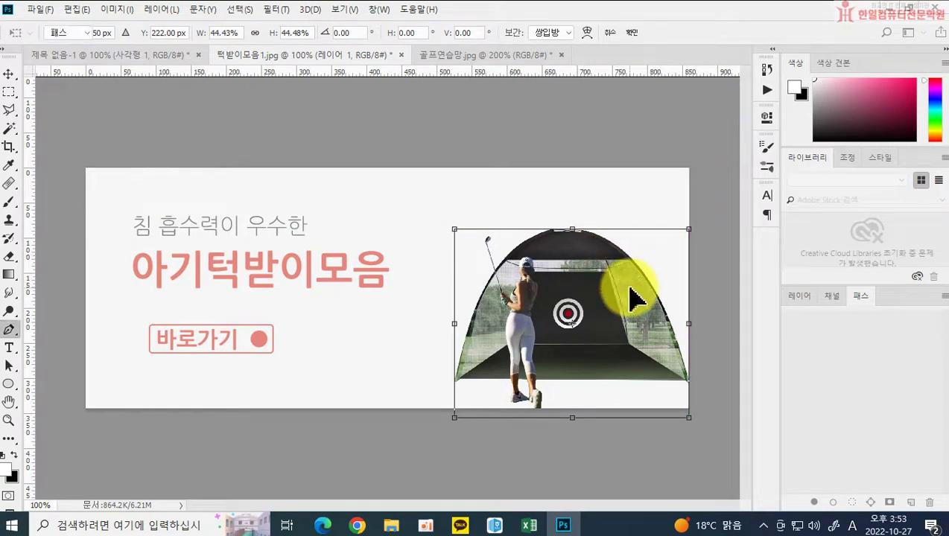
key("Return")
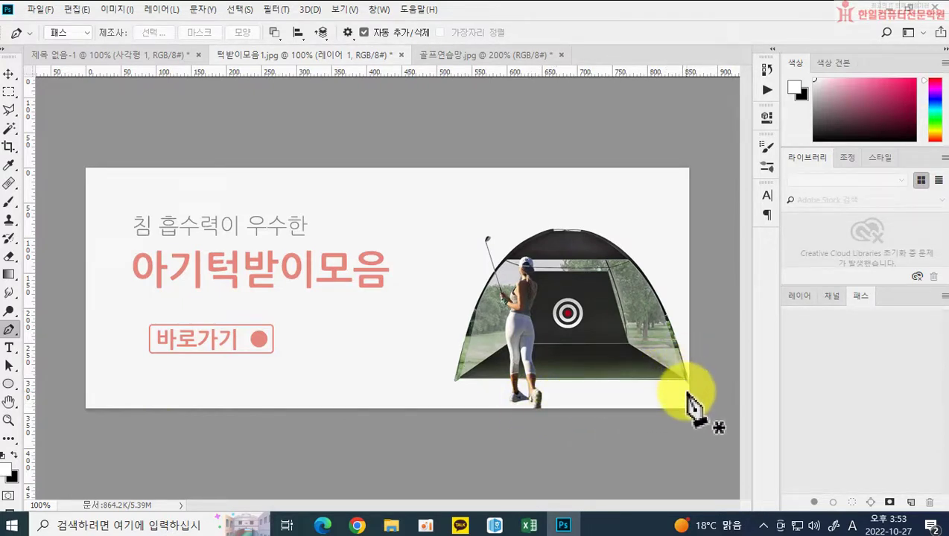
Create a new layer above the golf net cutout and select the entire canvas
left_click(797, 297)
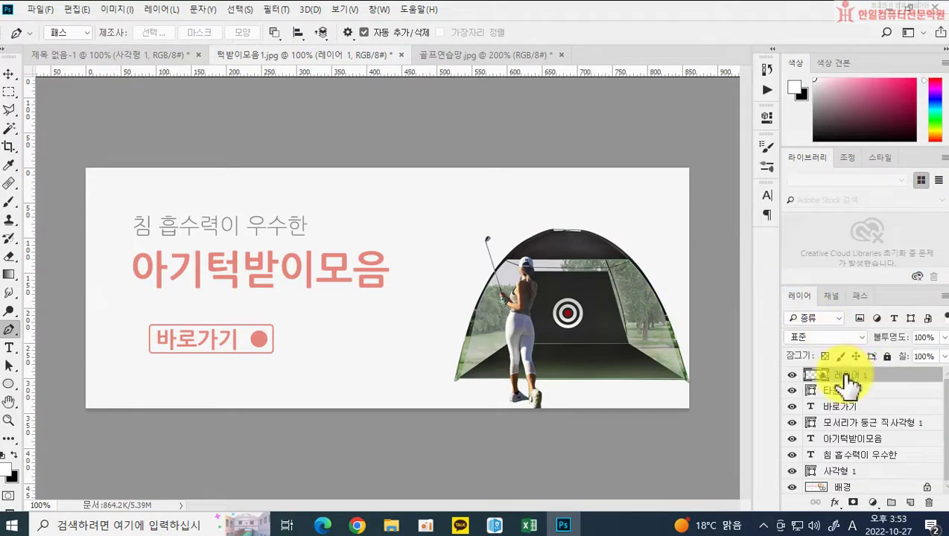
left_click(910, 504)
left_click_drag(836, 376, 845, 388)
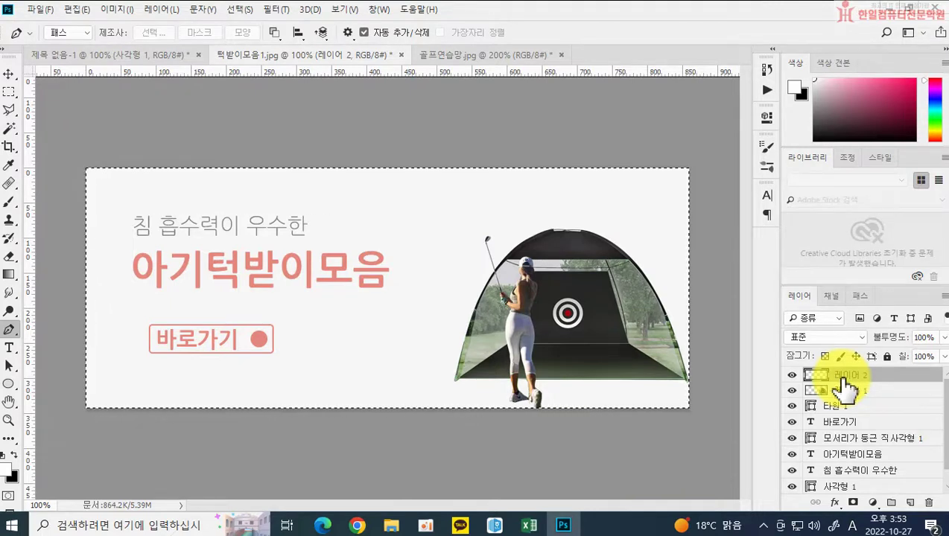
left_click_drag(845, 387, 789, 387)
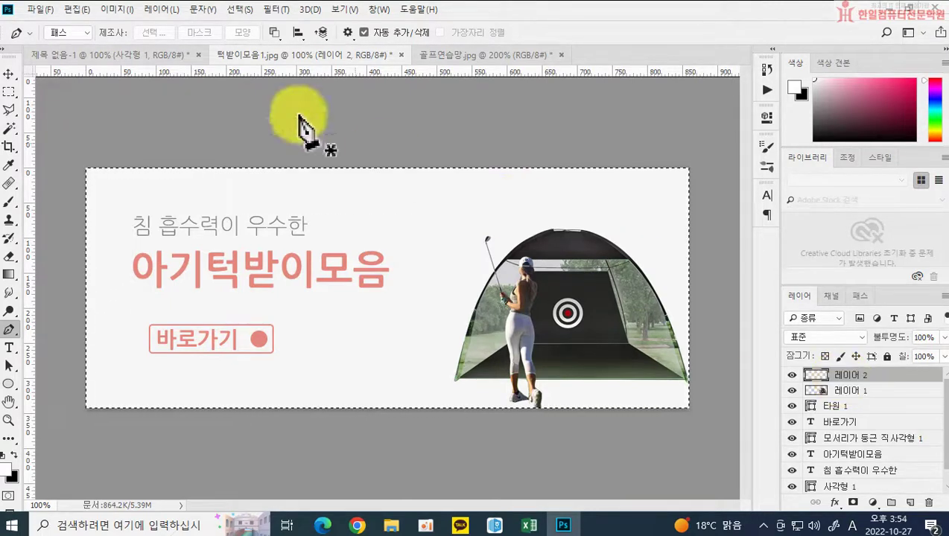
Try stroking the canvas selection on the new layer with a 10 px white line positioned inside (안쪽)
left_click(78, 9)
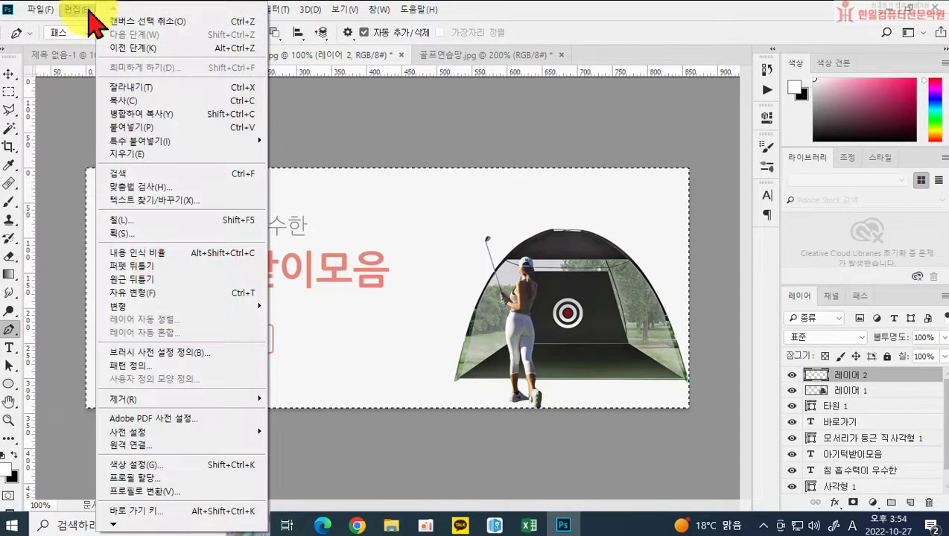
left_click(138, 233)
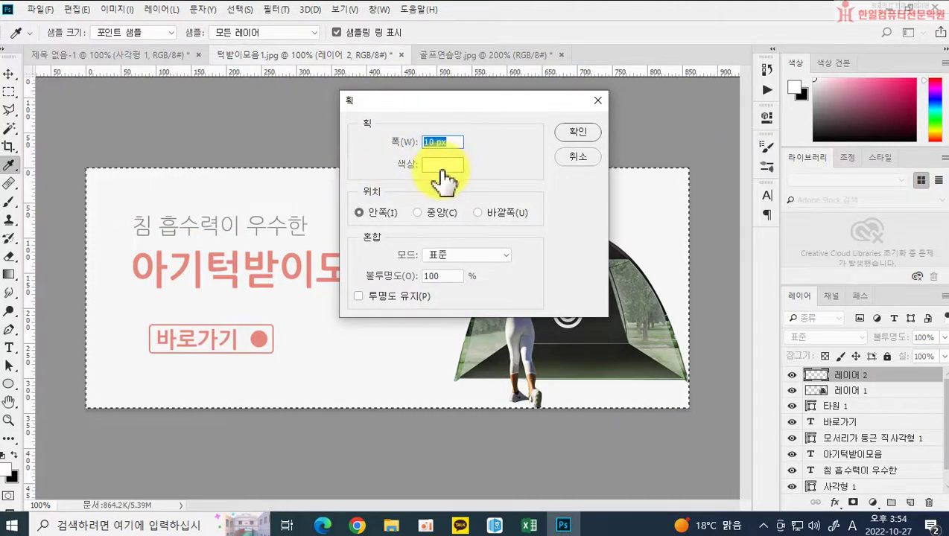
left_click(577, 134)
key("p")
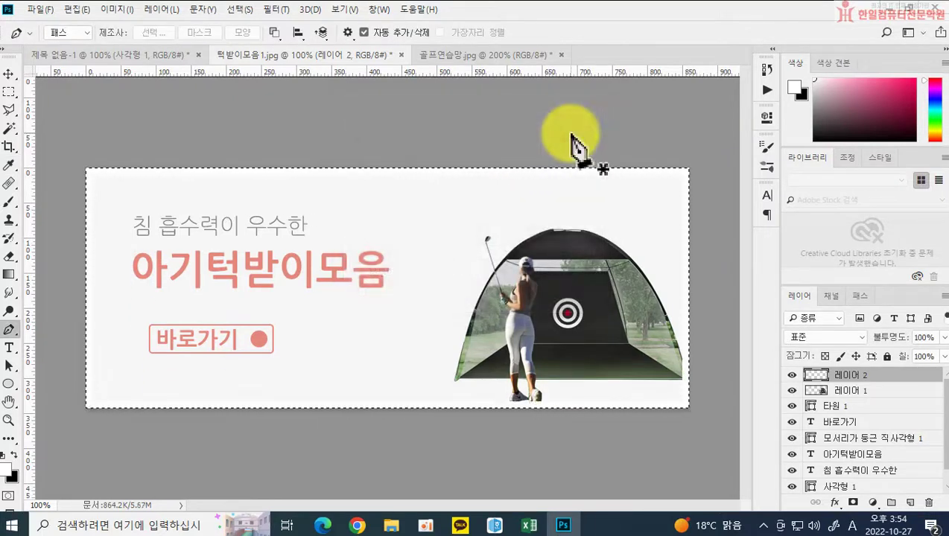
key("ctrl+d")
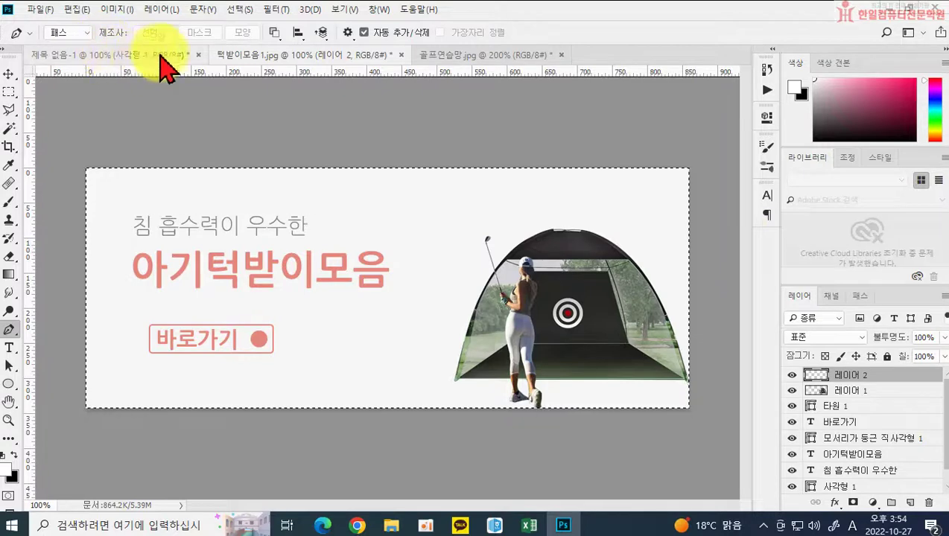
Stroke the canvas selection with a 10 px pinkish-red line positioned inside (안쪽) and deselect
left_click(78, 9)
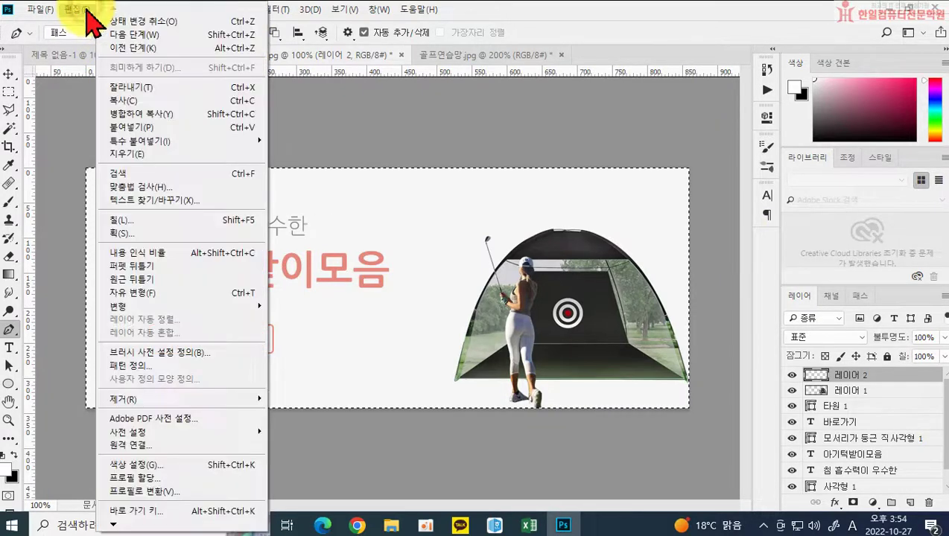
left_click(136, 231)
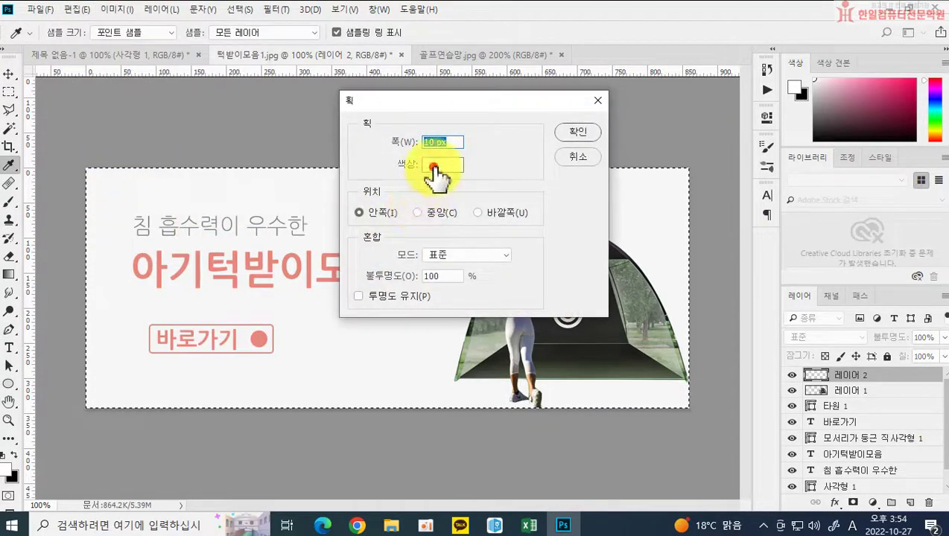
left_click(441, 143)
mouse_move(417, 190)
left_mouse_down()
mouse_move(360, 231)
mouse_move(364, 248)
mouse_move(470, 163)
mouse_move(507, 152)
left_mouse_up()
left_click(622, 138)
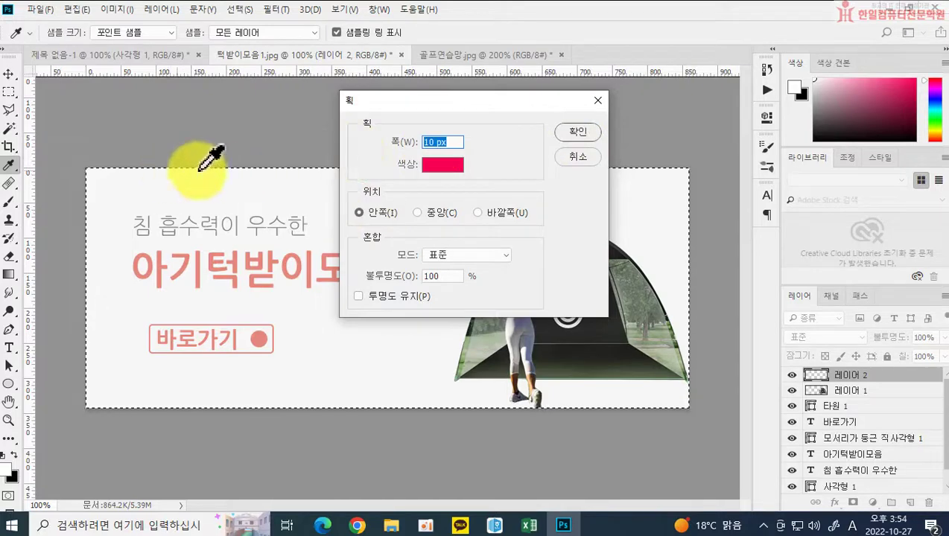
left_click(587, 132)
key("p")
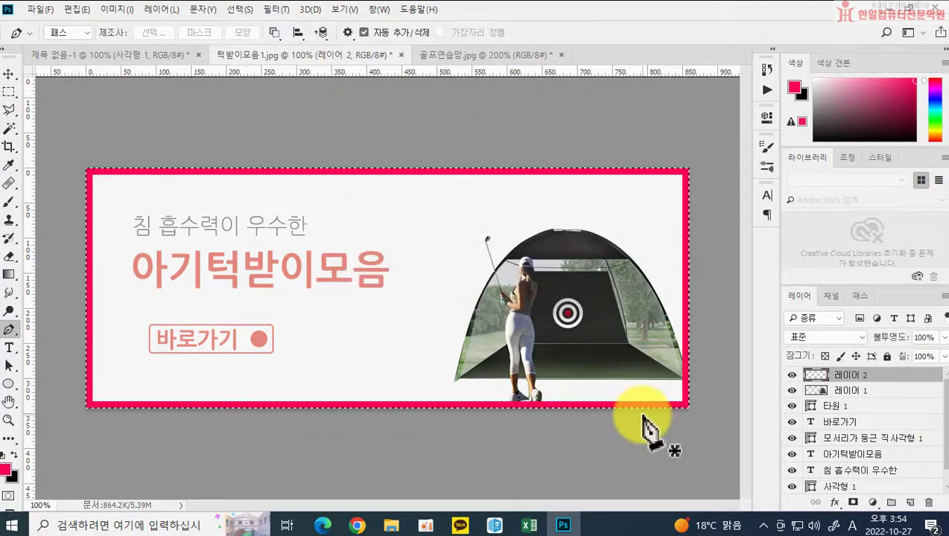
key("ctrl+d")
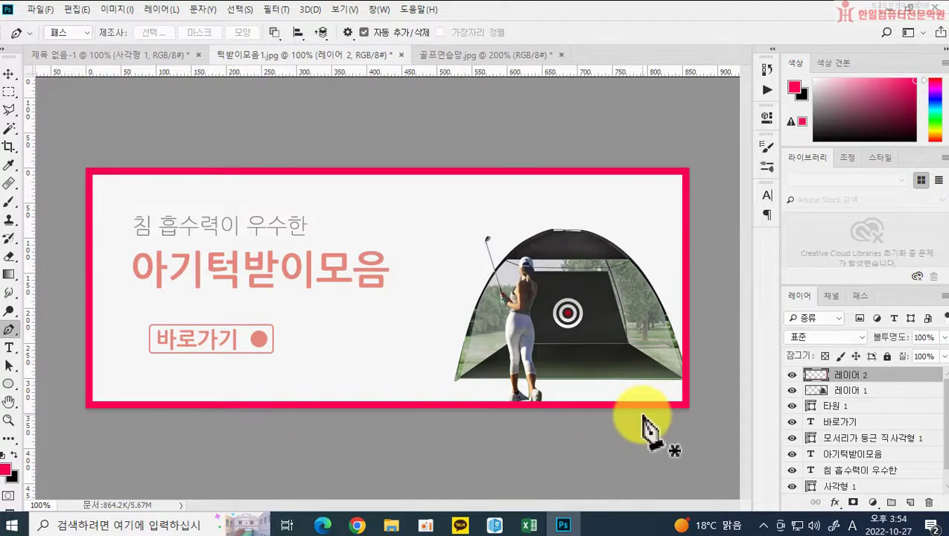
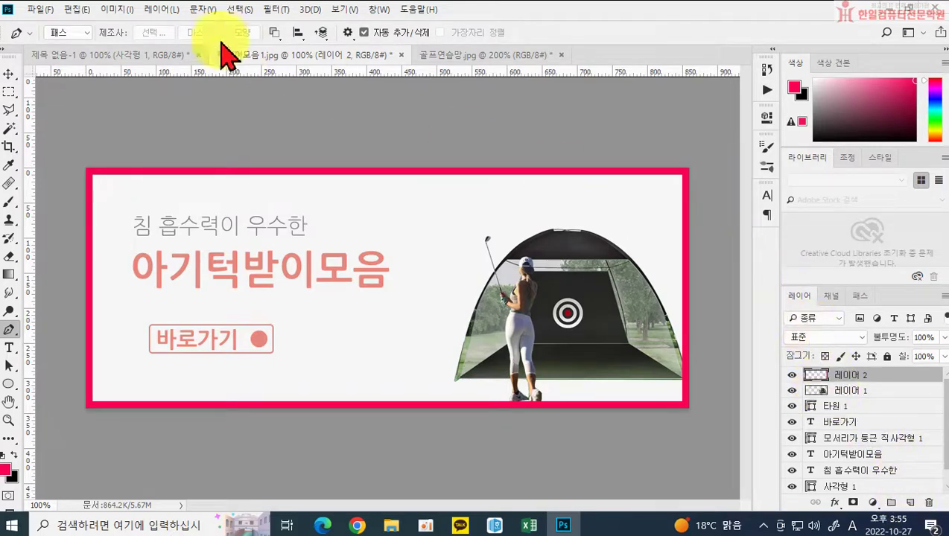
Rename the pinkish-red border layer to 테두리
left_click(79, 10)
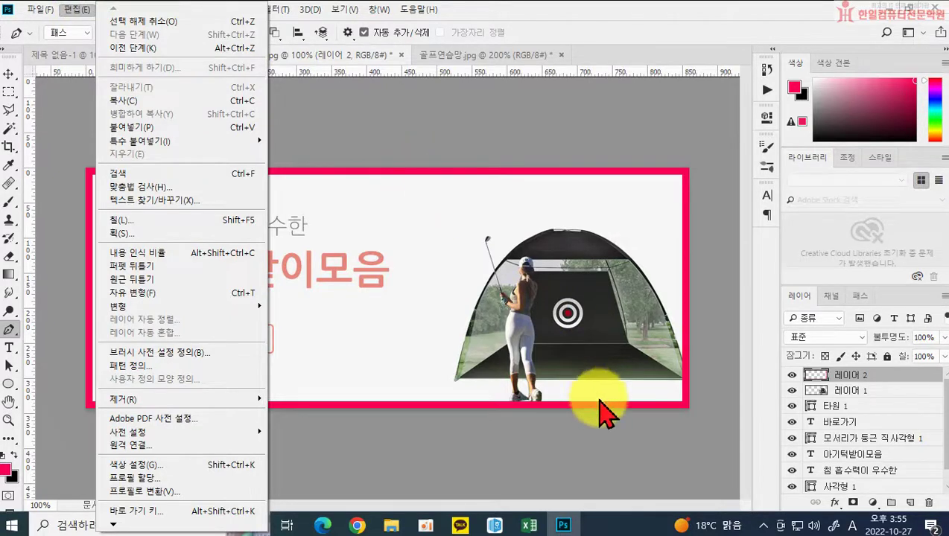
left_click(681, 447)
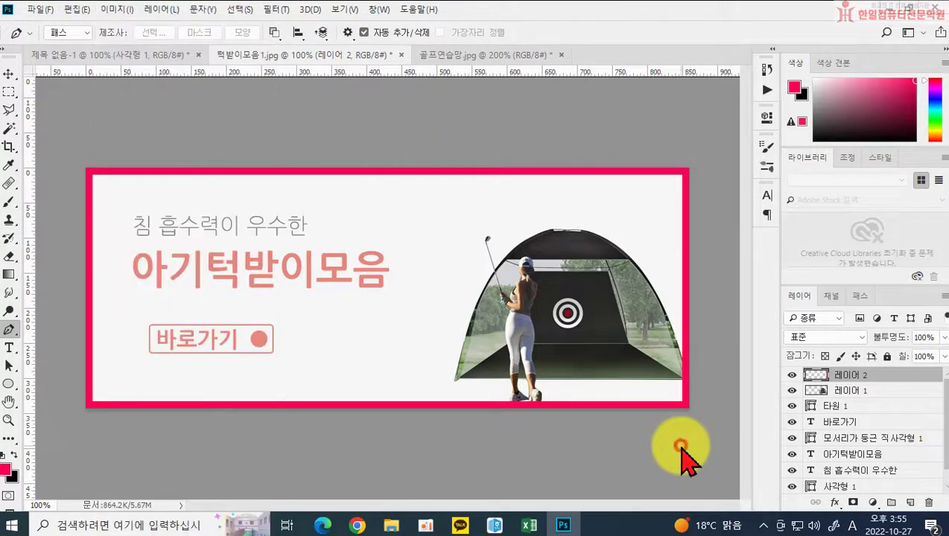
double_click(846, 376)
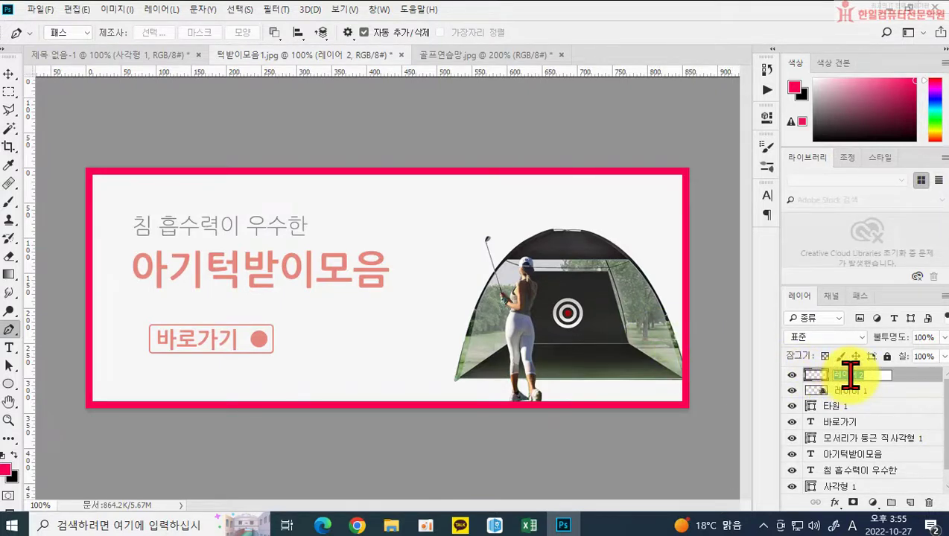
type("xpenfl")
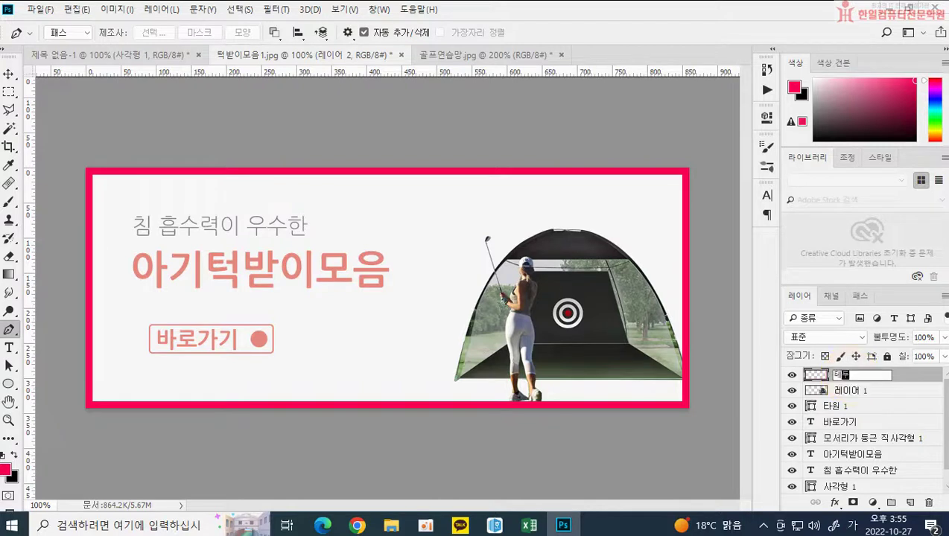
key("Return")
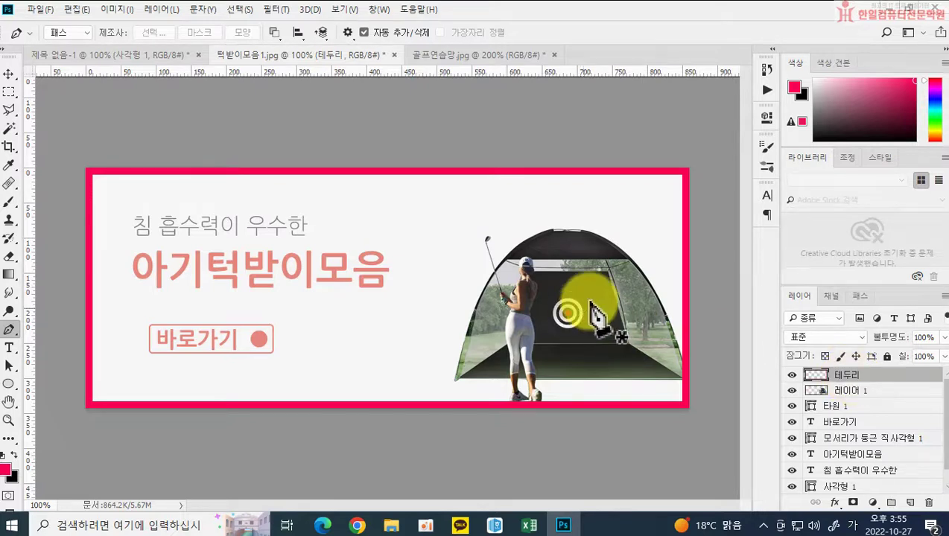
left_click(8, 75)
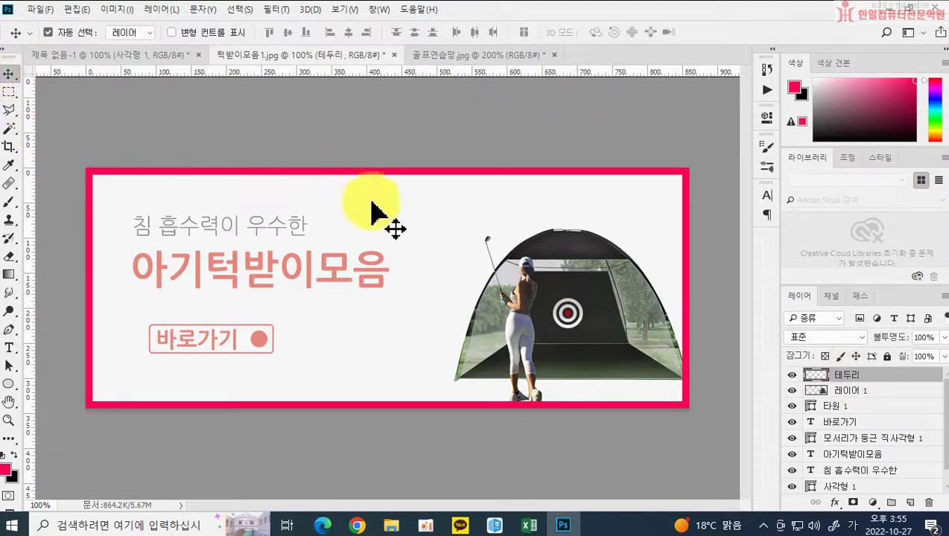
left_click_drag(371, 211, 483, 287)
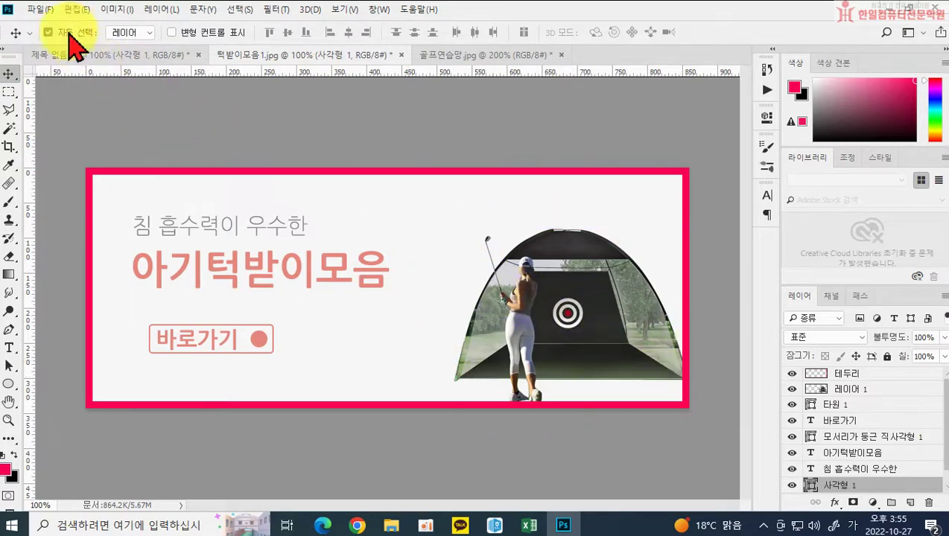
left_click(38, 9)
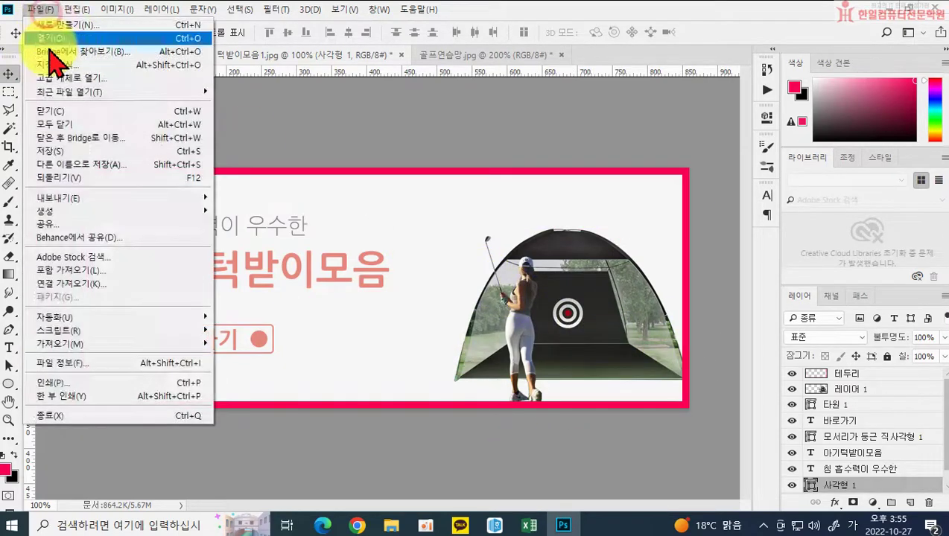
left_click(83, 168)
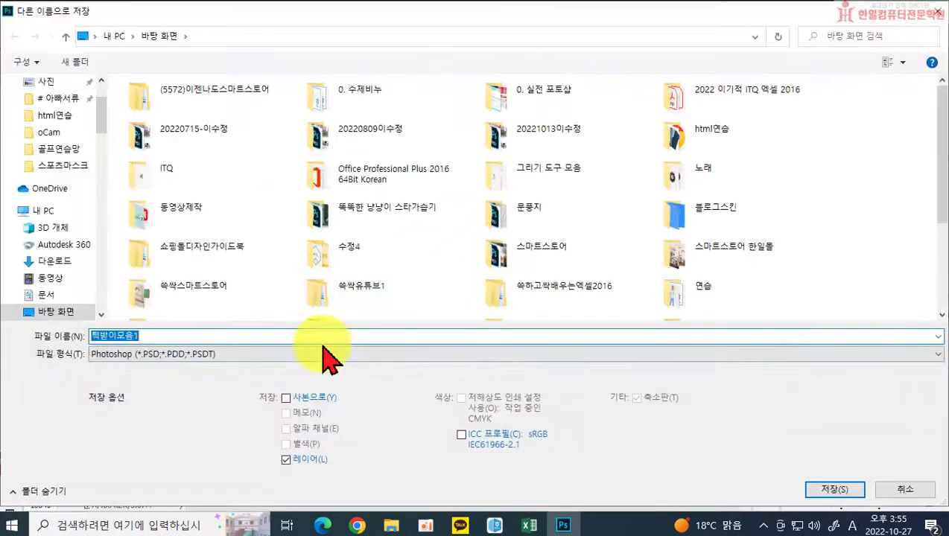
left_click(902, 491)
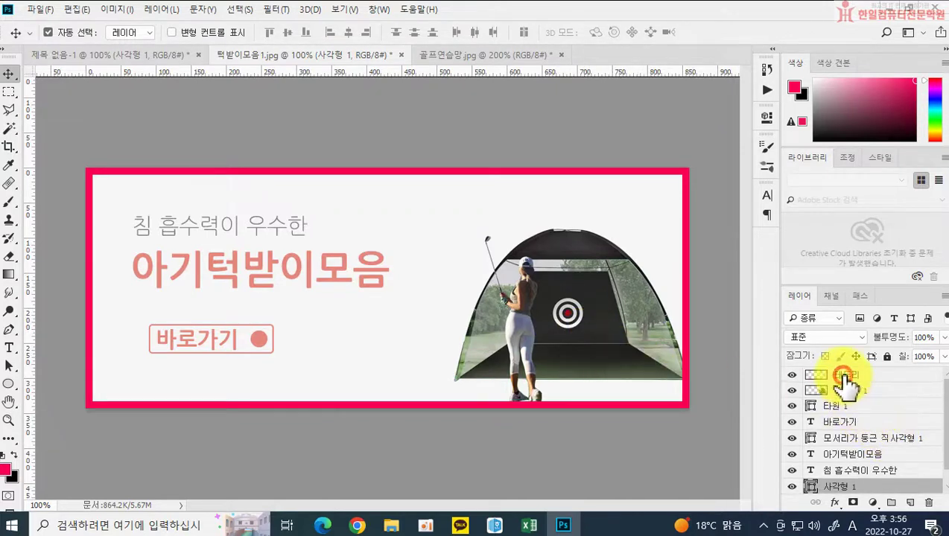
Delete the 테두리 border layer and create a new empty layer above the golf net cutout layer
left_click_drag(843, 377, 863, 507)
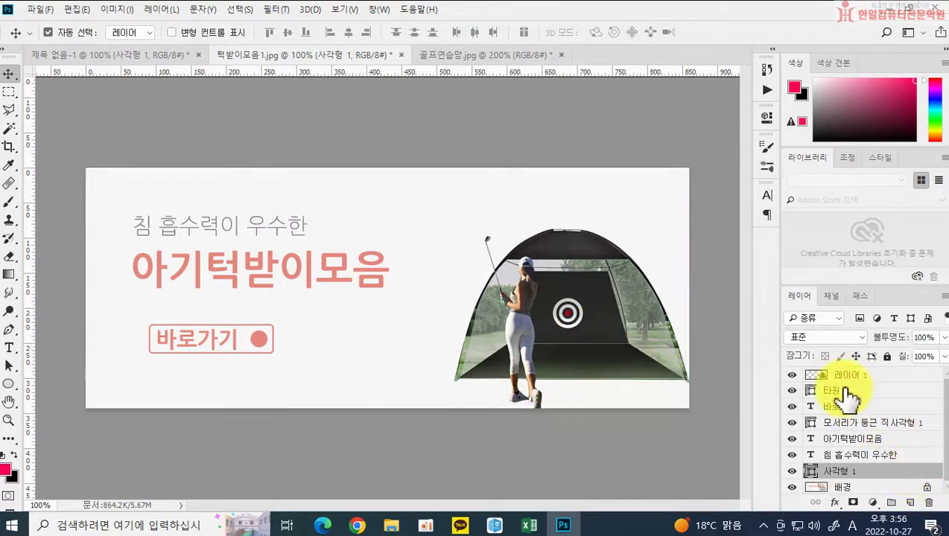
left_click(910, 503)
key("ctrl+z")
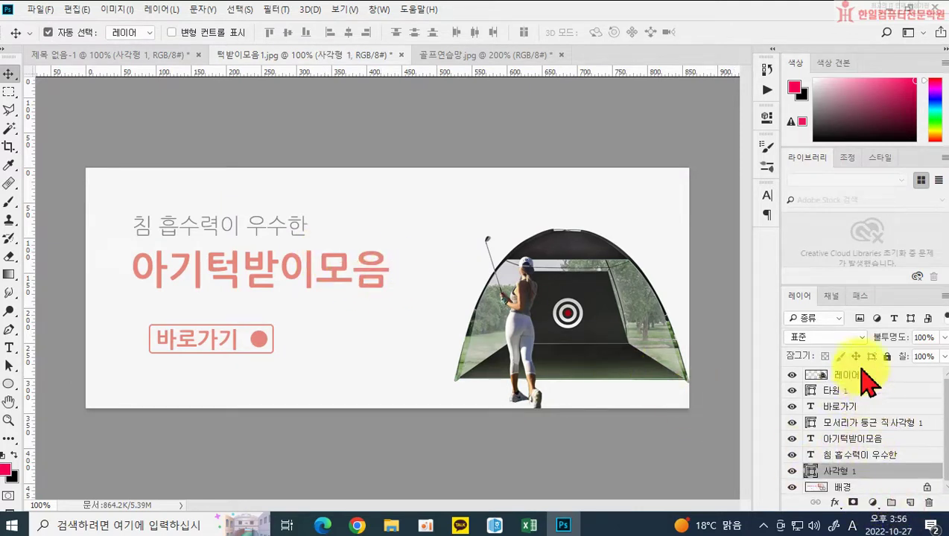
left_click(862, 375)
left_click(910, 503)
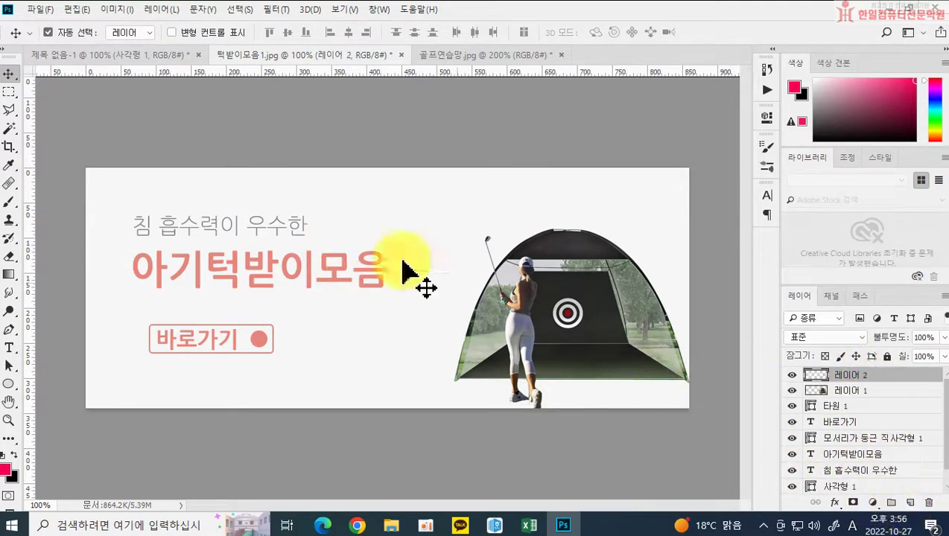
Select the entire canvas, stroke it with a 10 px white (ffffff) line positioned inside (안쪽), and deselect
key("ctrl")
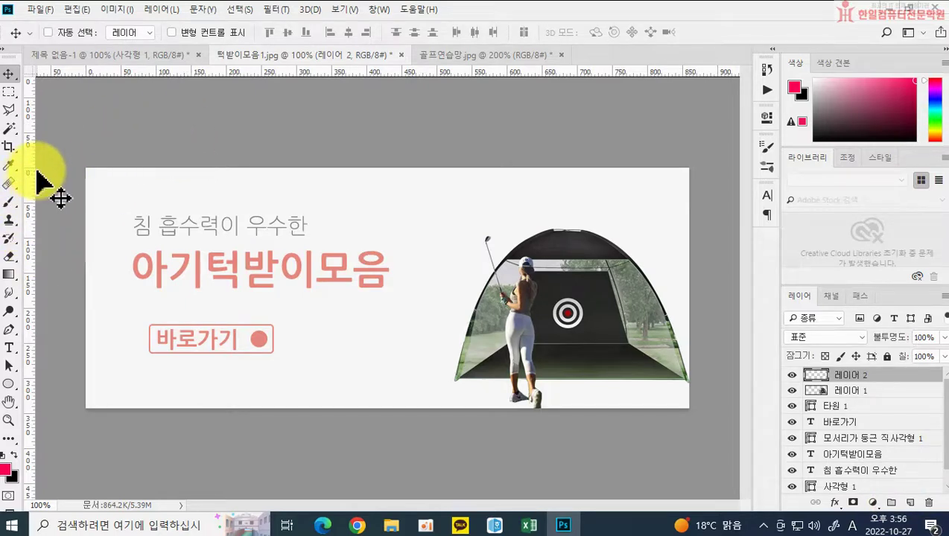
left_click(76, 9)
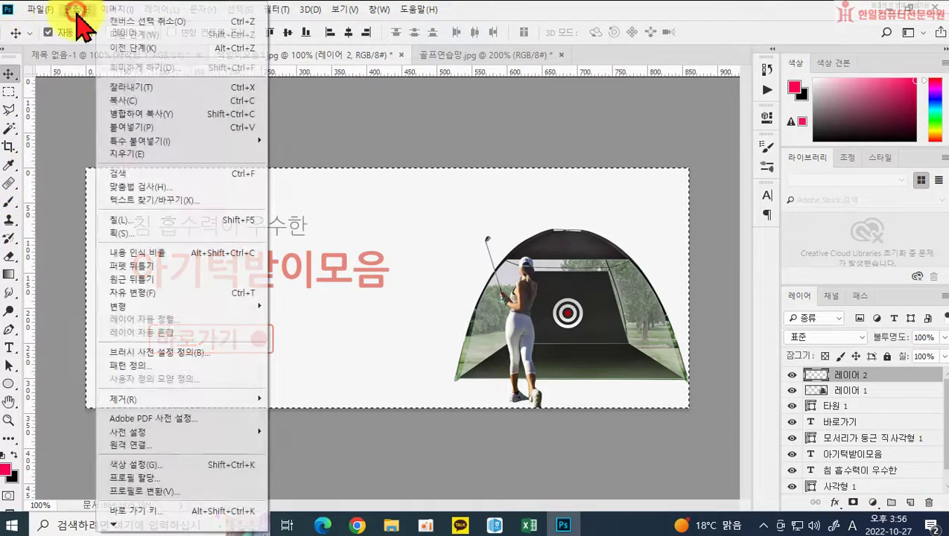
left_click(126, 233)
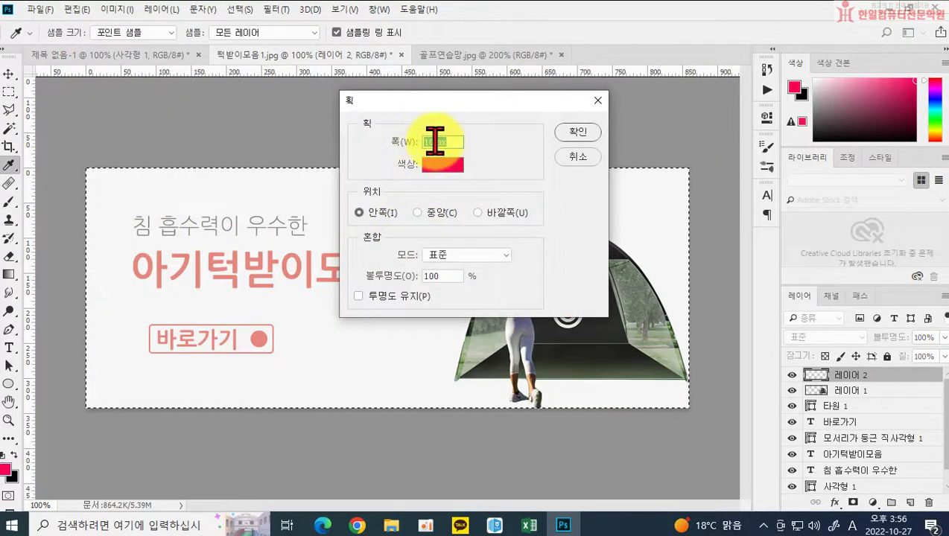
left_click(442, 164)
left_click_drag(391, 201, 278, 131)
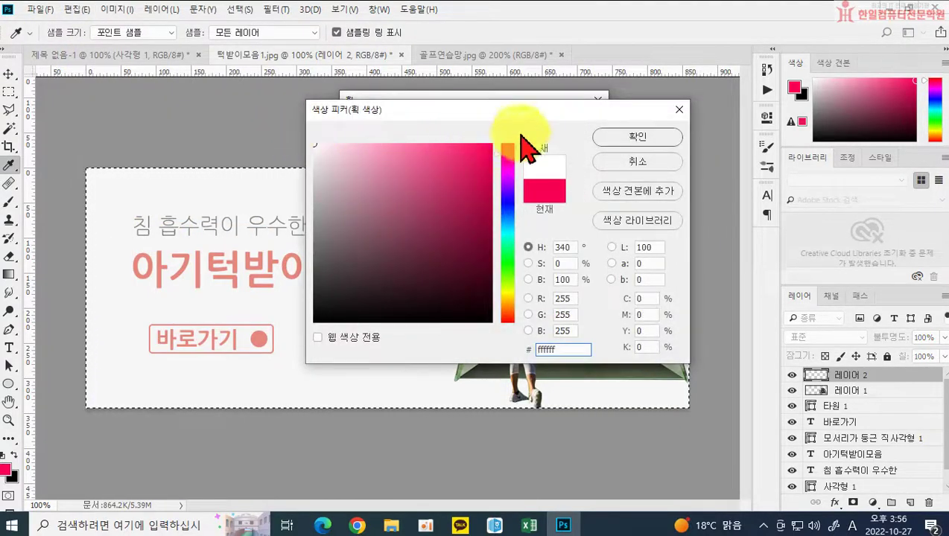
left_click(616, 139)
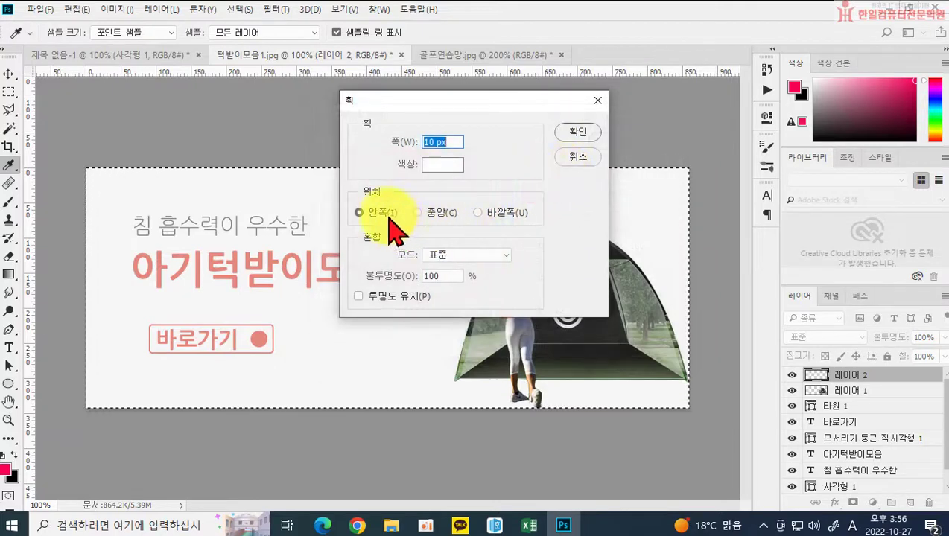
left_click(592, 132)
key("v")
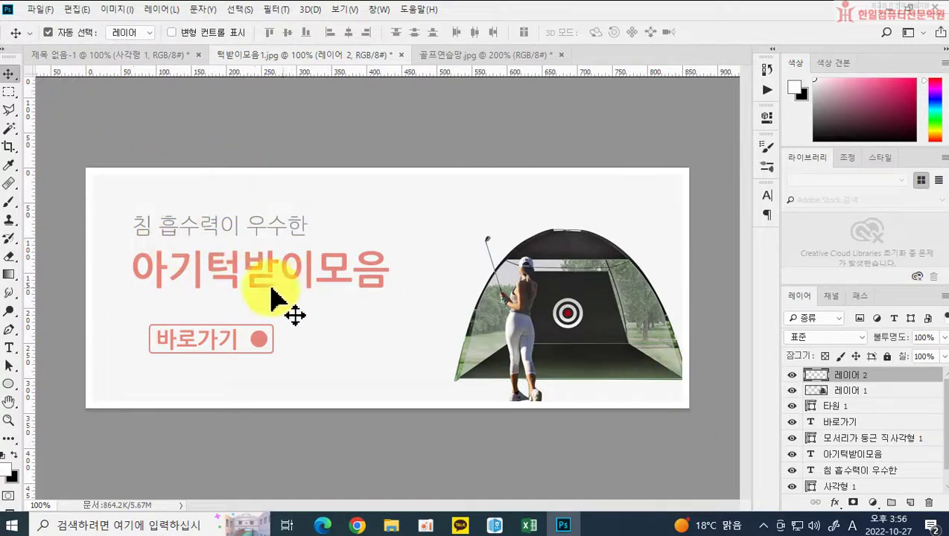
Replace the banner's gray subtitle text with 골린이들의 필수품 우리집골프장
left_click(9, 348)
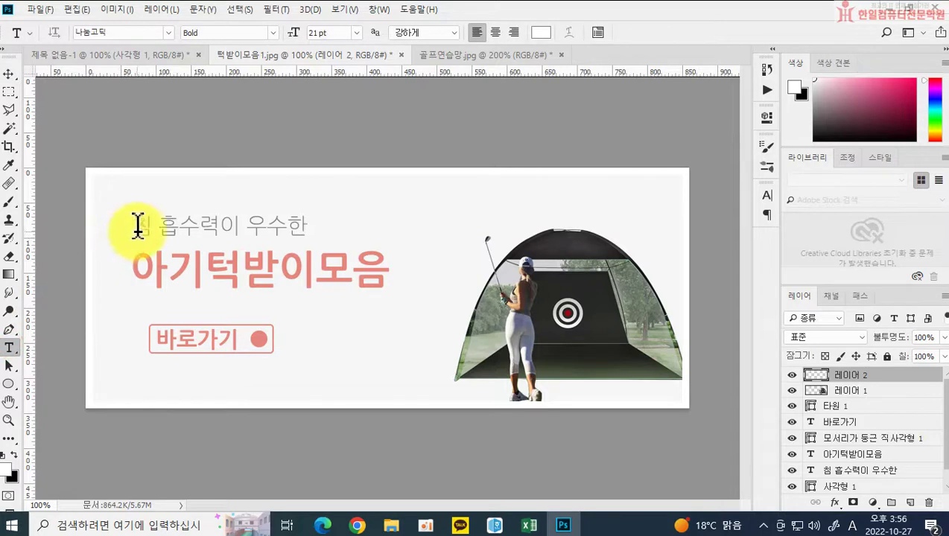
left_click_drag(134, 223, 329, 225)
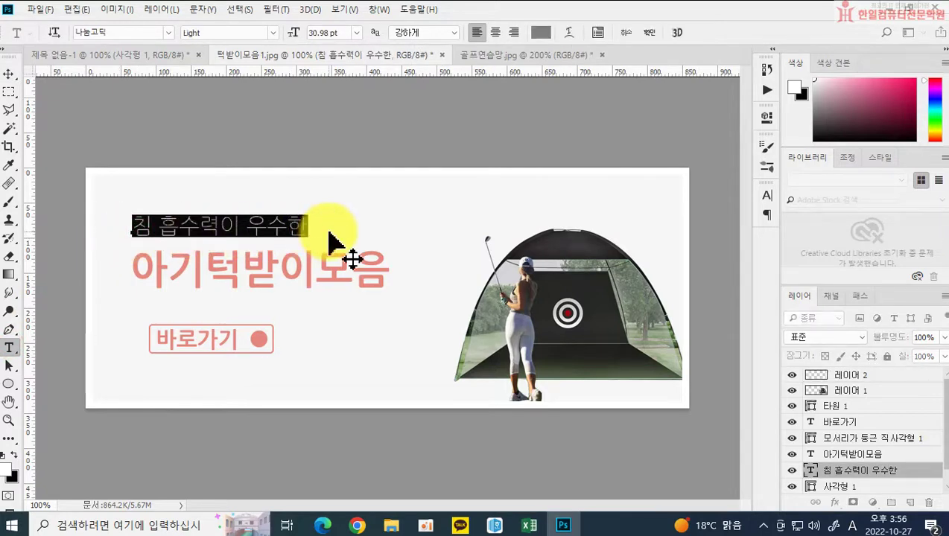
type("rhff")
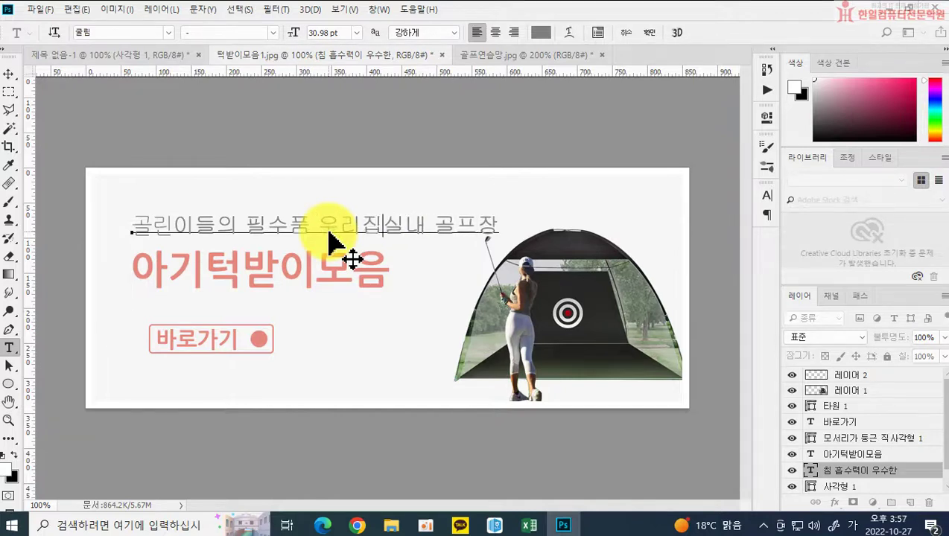
left_click(329, 242)
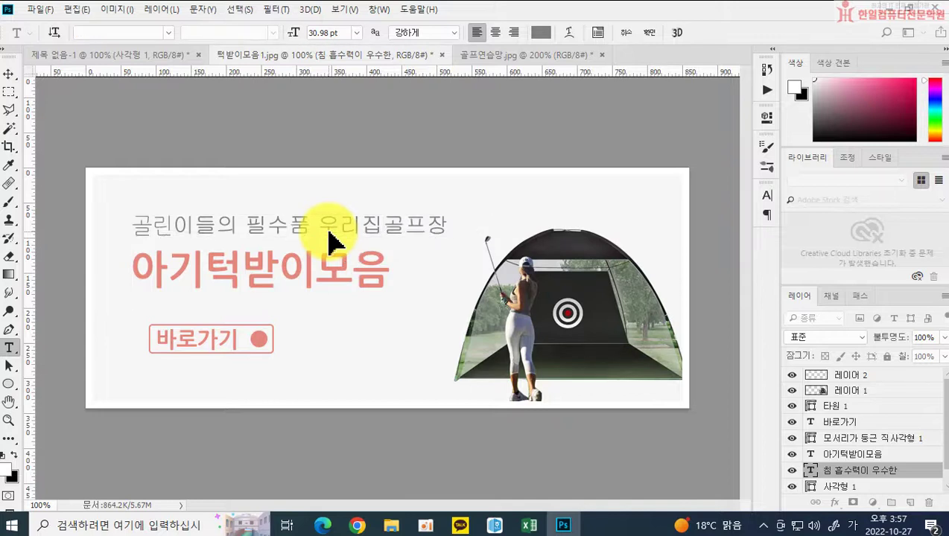
Replace the banner's large headline text with 골프스윙연습텐트
left_click_drag(143, 265, 430, 269)
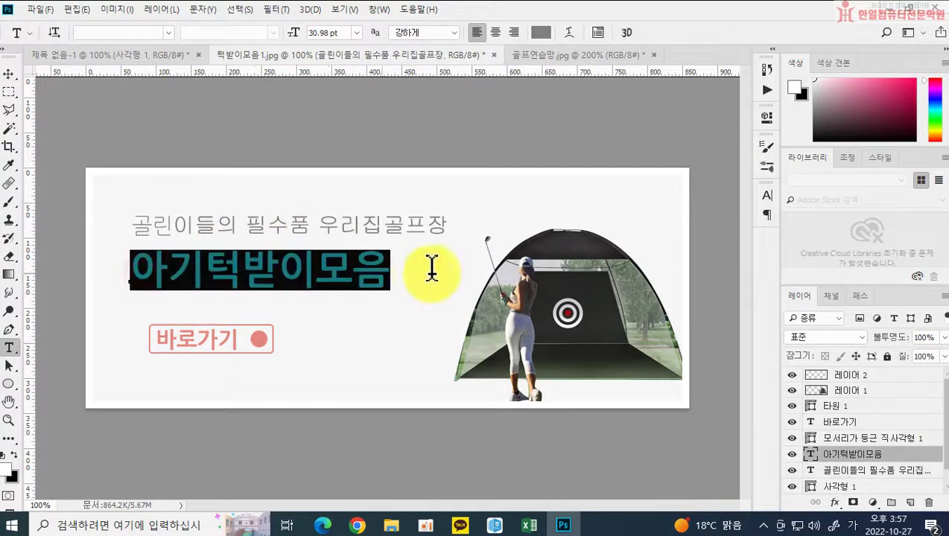
left_click(531, 525)
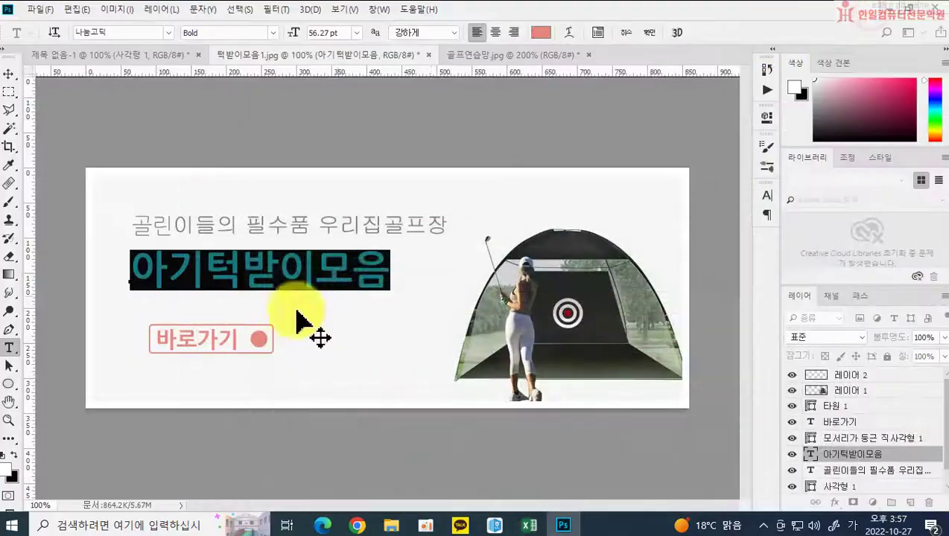
left_click(867, 12)
type("ㄱ")
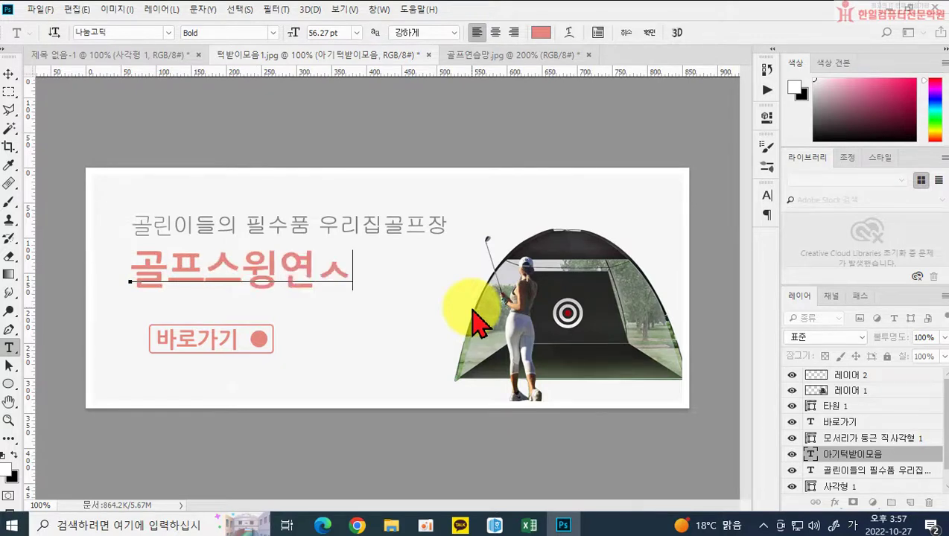
key("ctrl+Return")
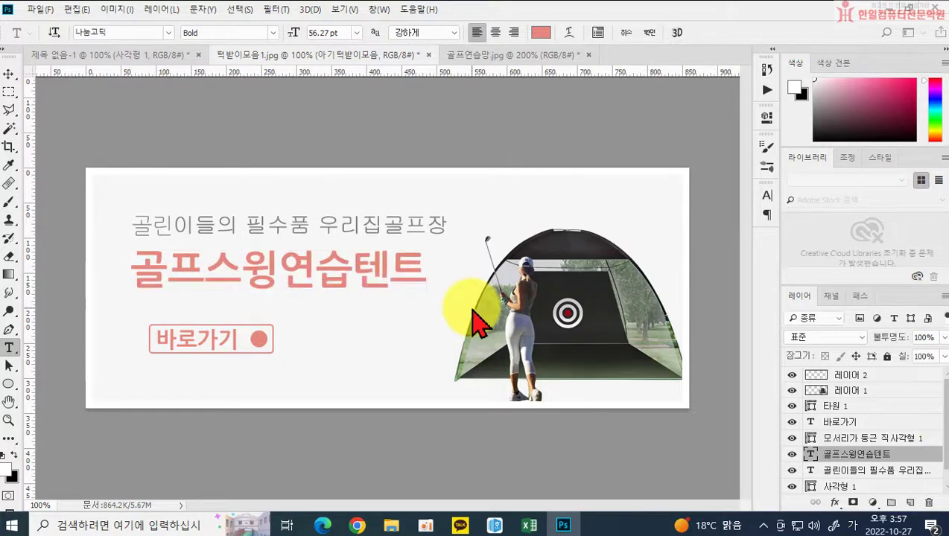
Start saving the banner as a new Photoshop file on USB드라이브 (F:), creating and entering a new folder named 멀티배너
left_click(38, 10)
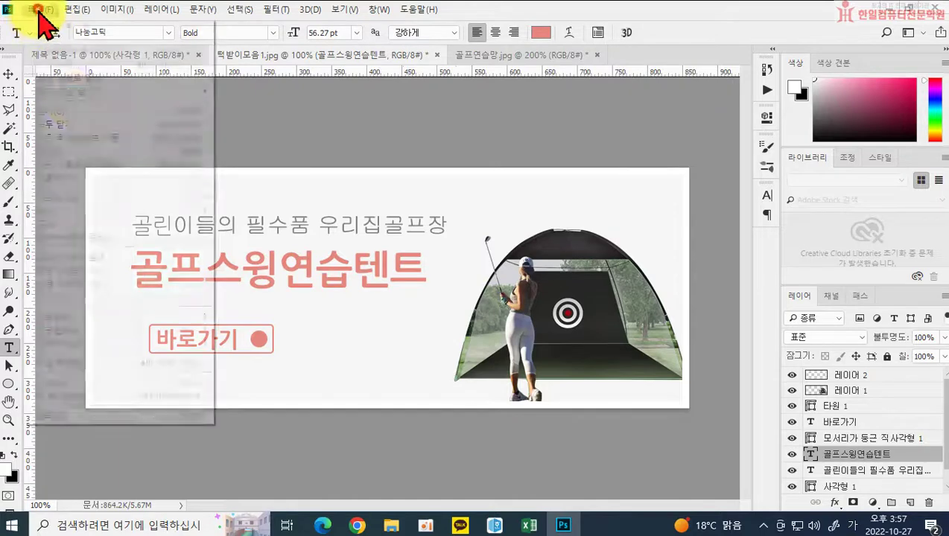
left_click(75, 164)
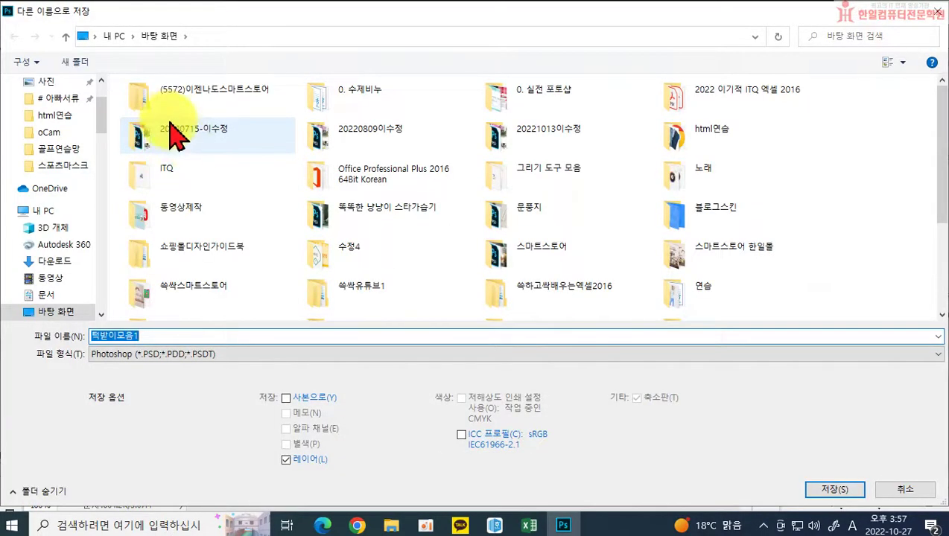
left_click_drag(102, 103, 46, 34)
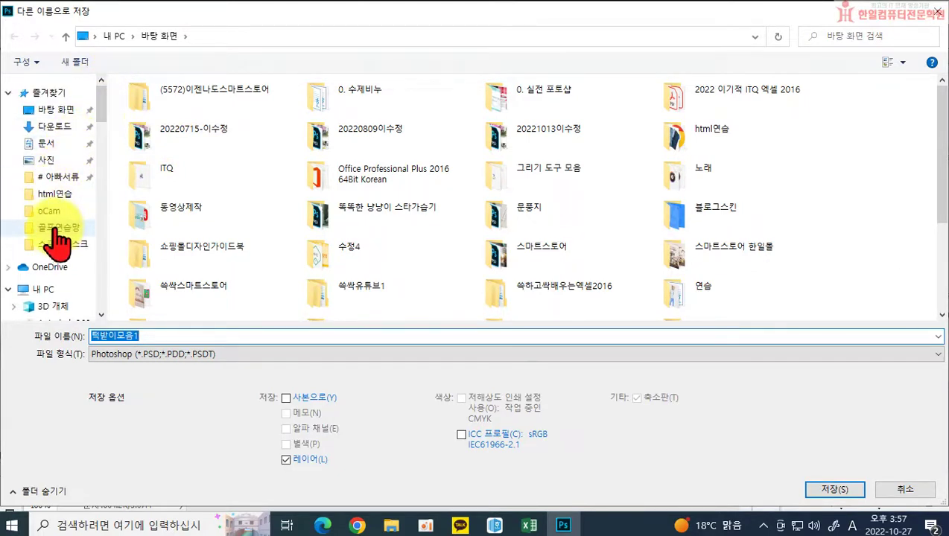
scroll(60, 277, "down", 1)
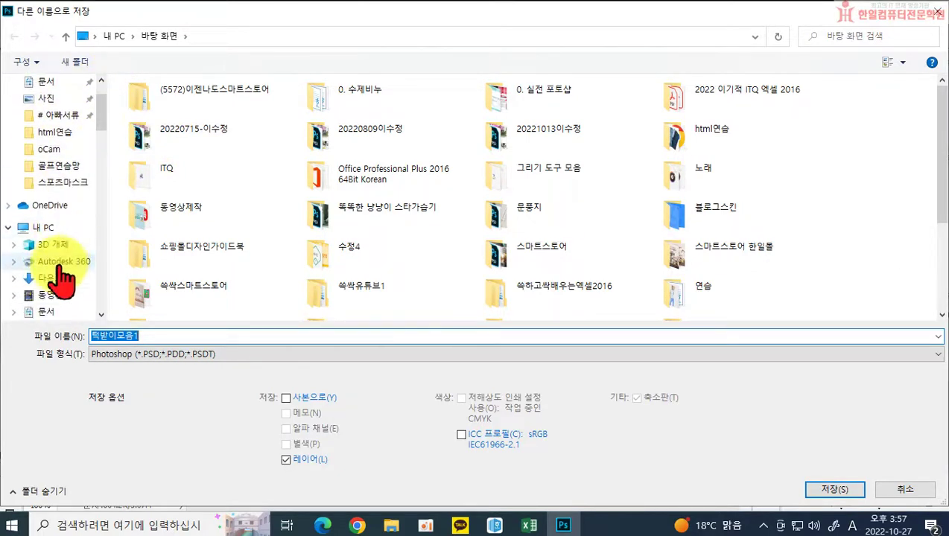
scroll(60, 277, "down", 3)
left_click(51, 235)
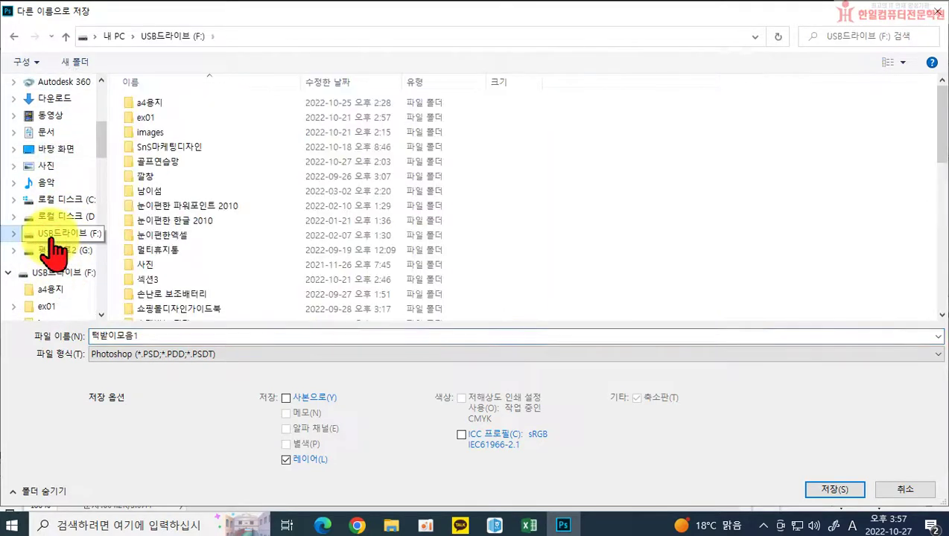
left_click(82, 66)
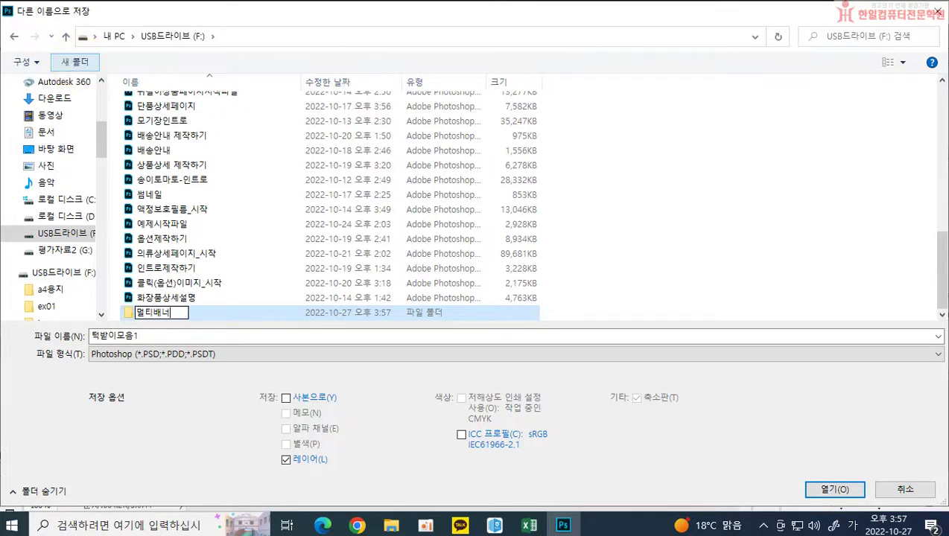
key("Return")
key("Return")
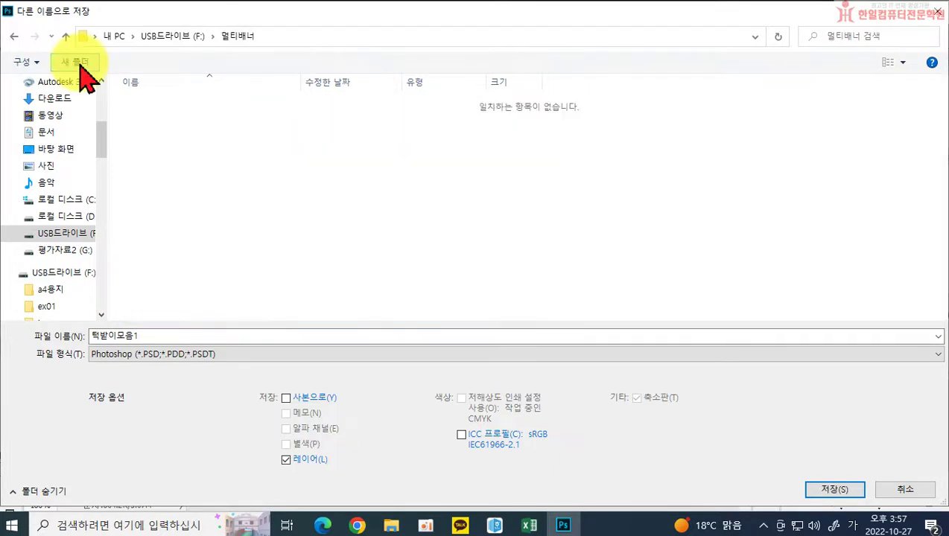
Name the file 골프텐트 and save it in Photoshop format in the 멀티배너 folder
double_click(159, 335)
key("Hangul")
type("r")
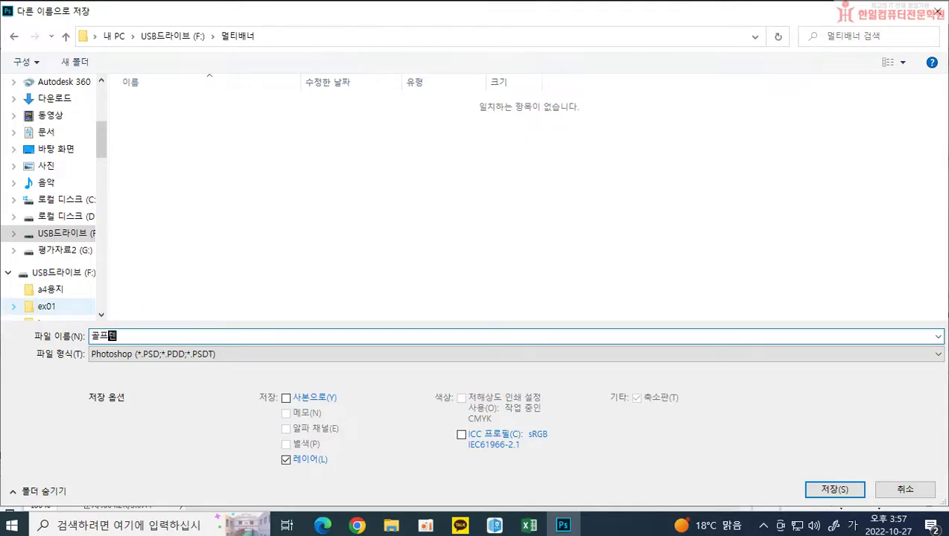
type("hfvmxpsxm")
key("Return")
key("Return")
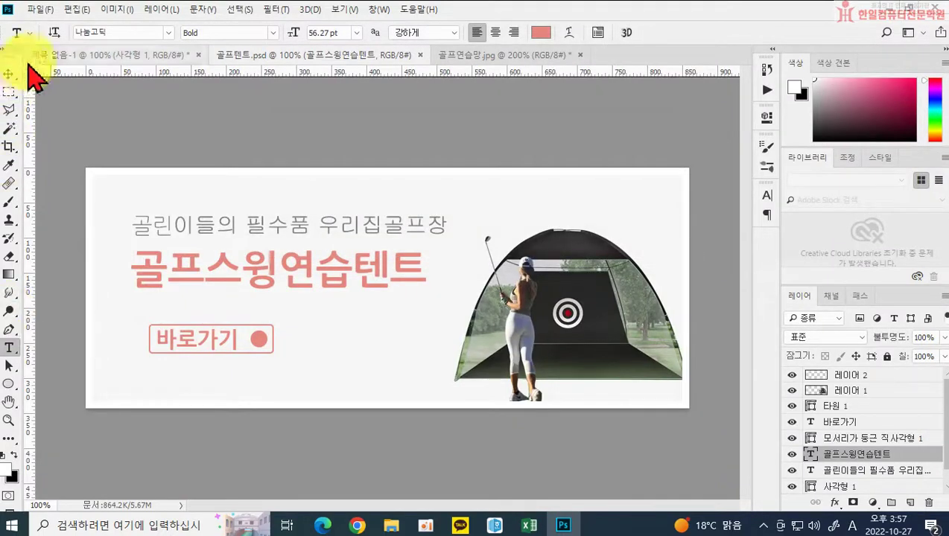
Save a JPEG version of the banner as 골프텐트 in the 멀티배너 folder with quality 12 (최고)
left_click(38, 11)
left_click(54, 166)
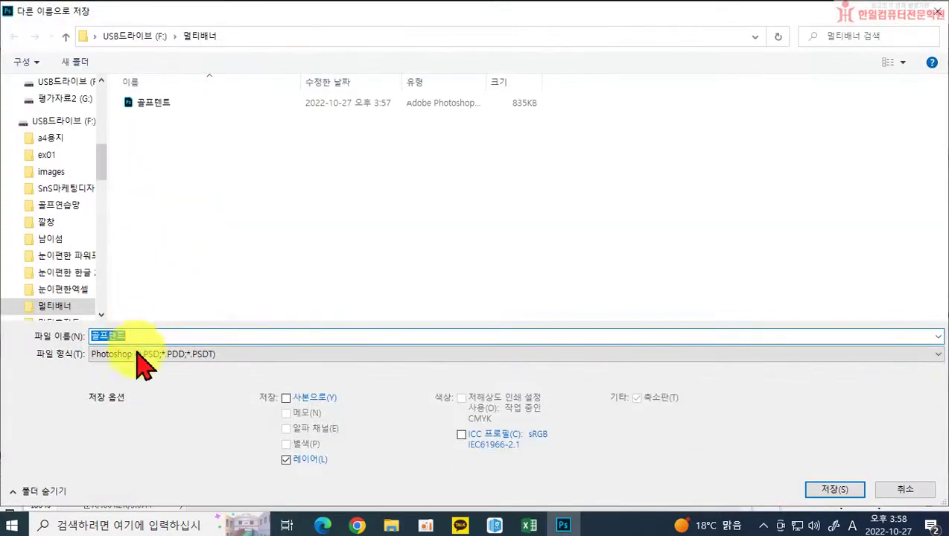
left_click(137, 353)
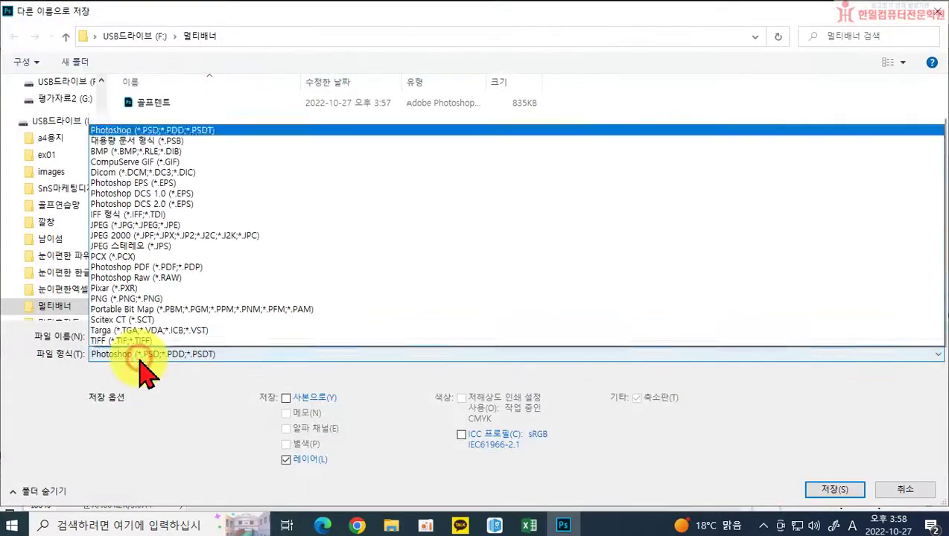
left_click(131, 214)
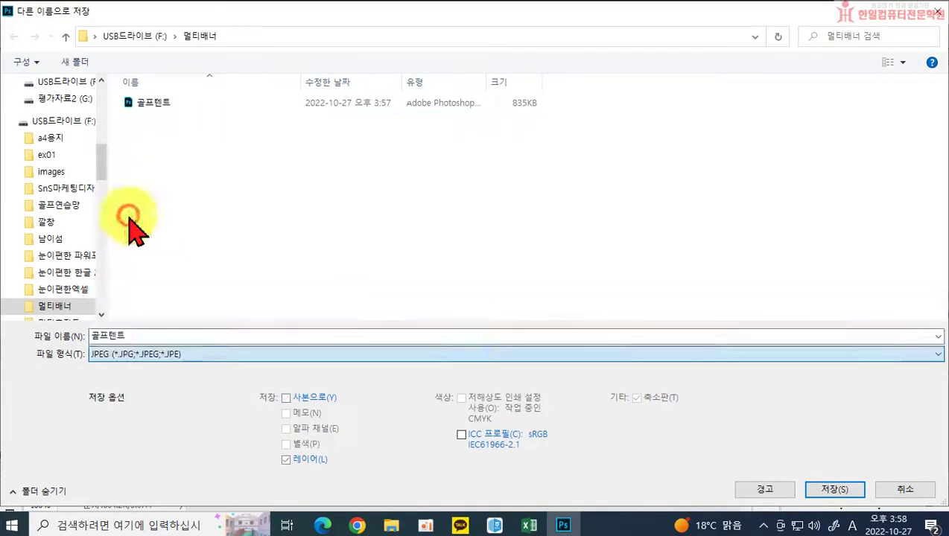
left_click(829, 492)
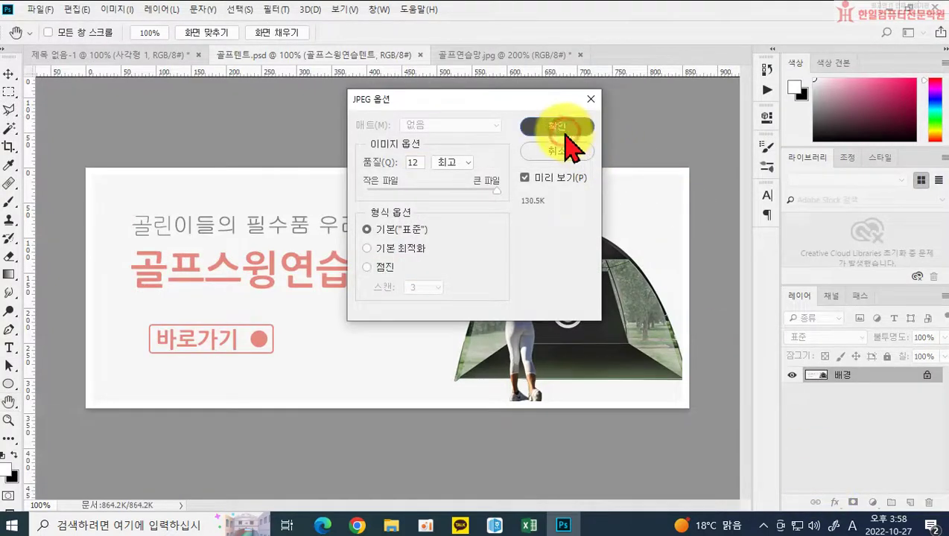
left_click(557, 128)
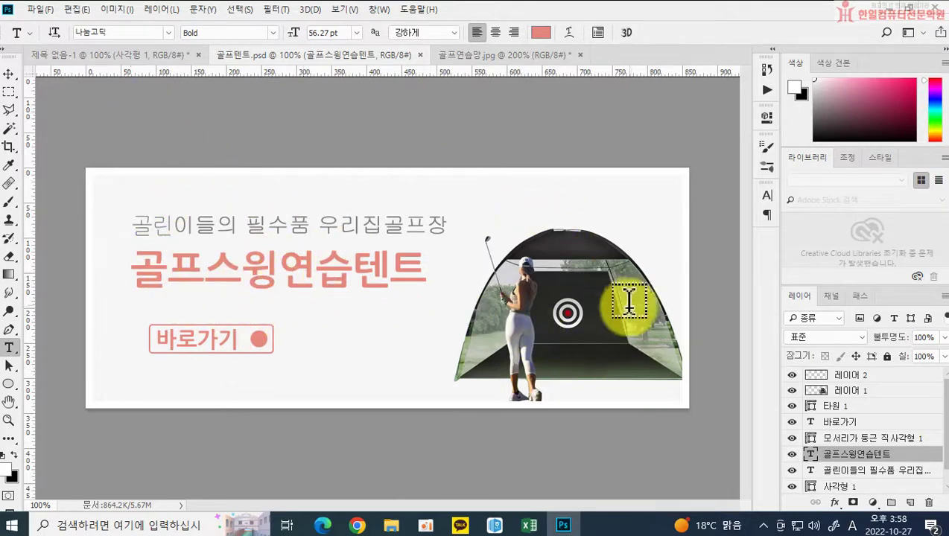
Check the sports mask's product name in the Excel margin sheet, return to Photoshop and replace the gray subtitle with UV차단 골프 필수품
left_click(528, 525)
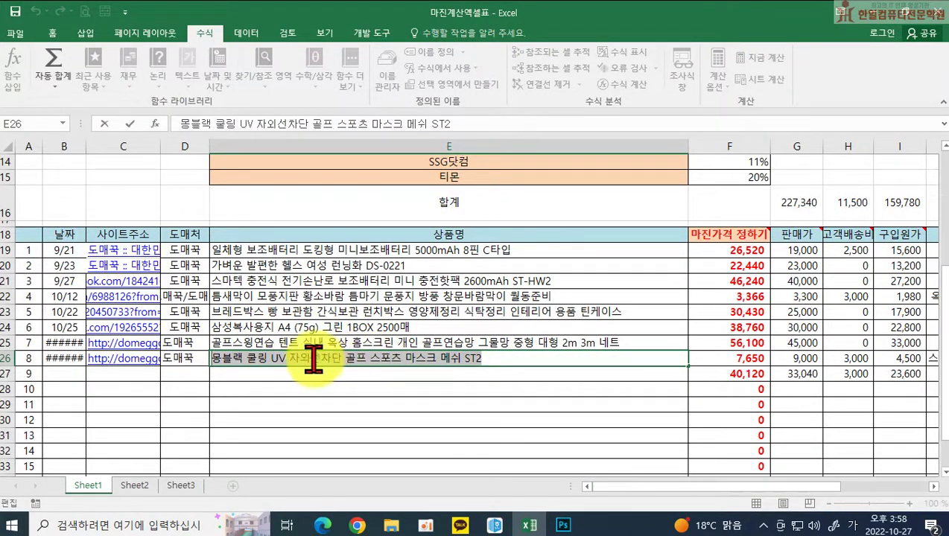
key("alt+Tab")
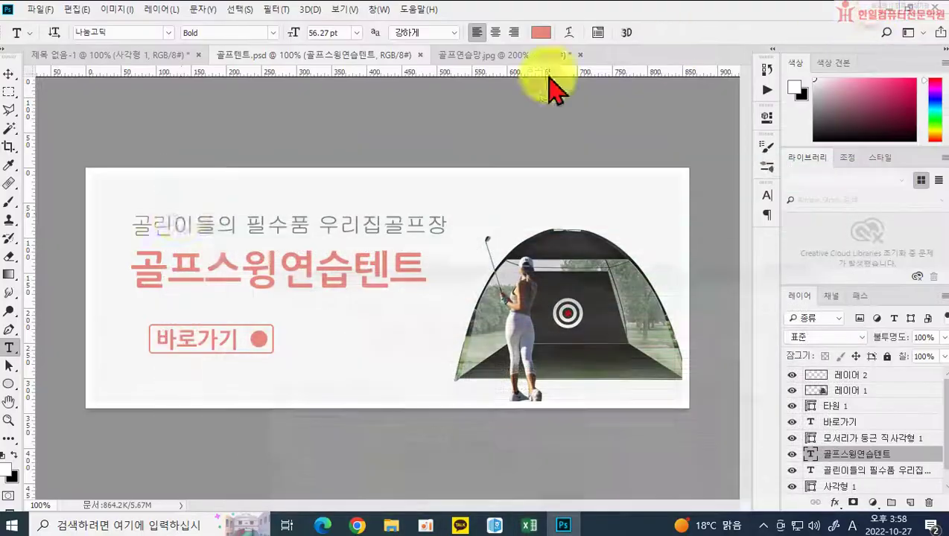
left_click_drag(135, 216, 476, 219)
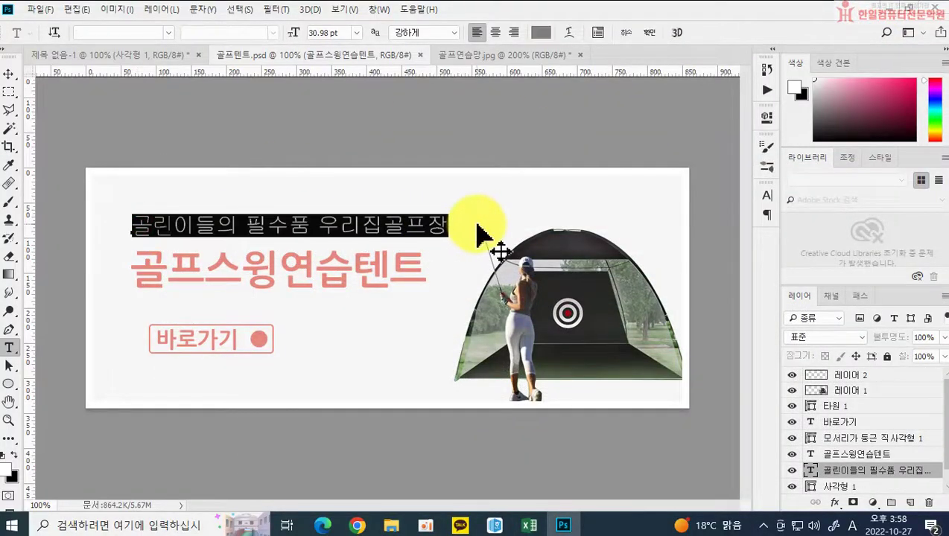
type("ㅋ")
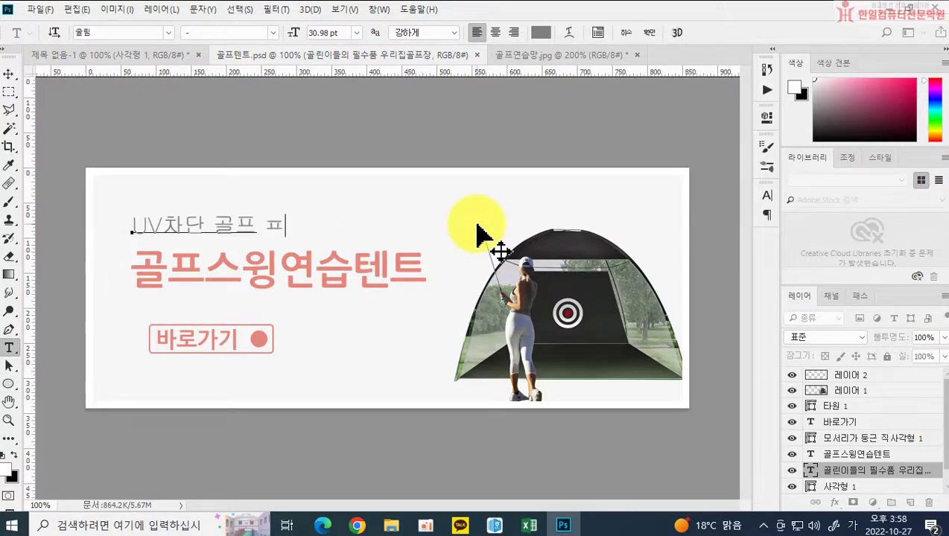
left_click(477, 224)
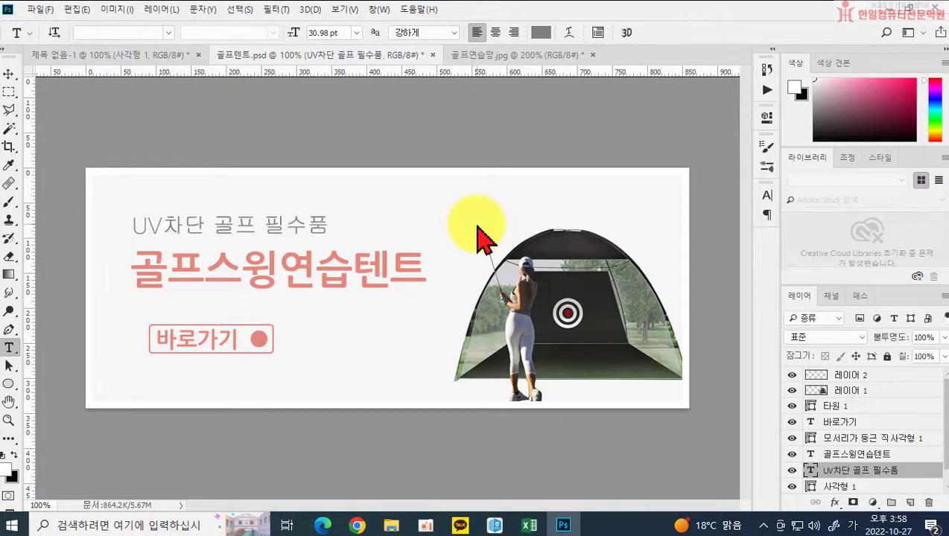
Replace the banner's large headline with 몽블랙 스포츠마스크 and delete the golf tent image layer
left_click_drag(133, 269, 508, 286)
type("ㅅ")
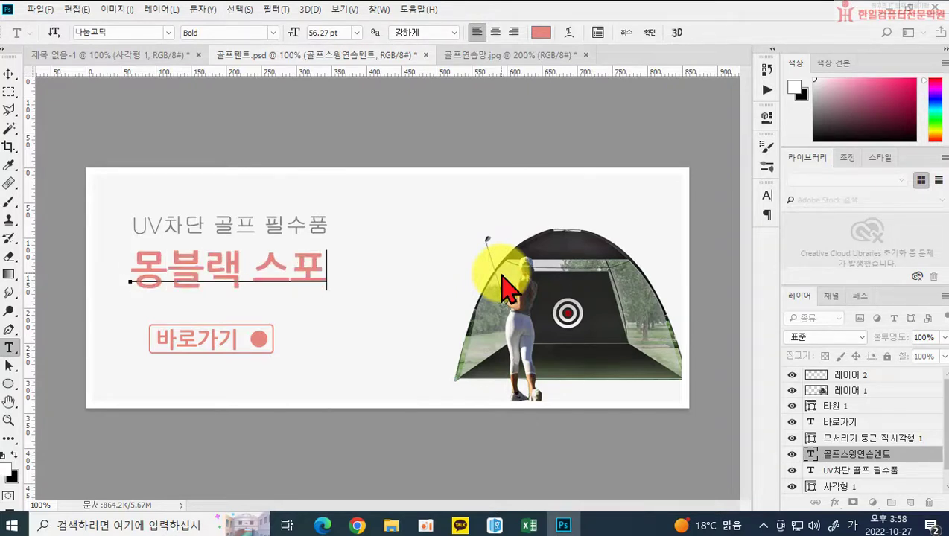
left_click(503, 282)
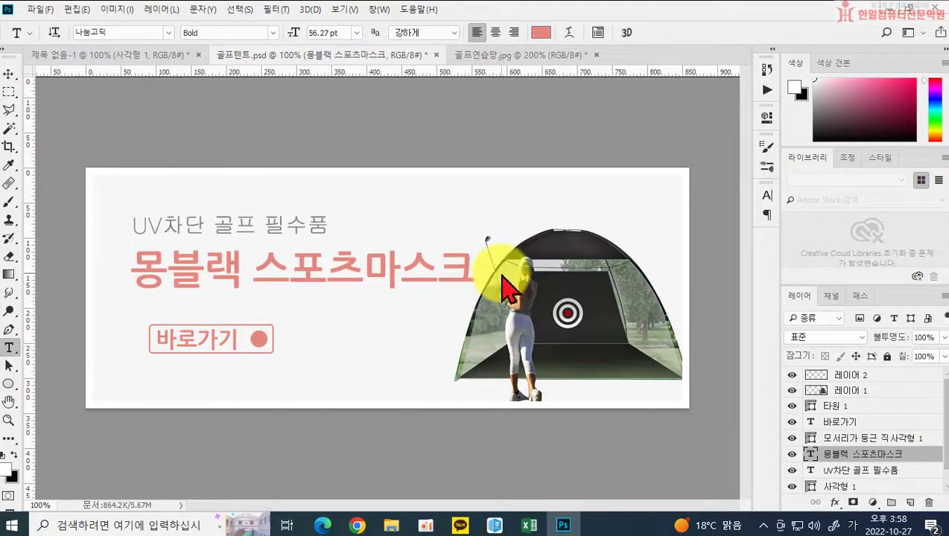
left_click(569, 316, "ctrl")
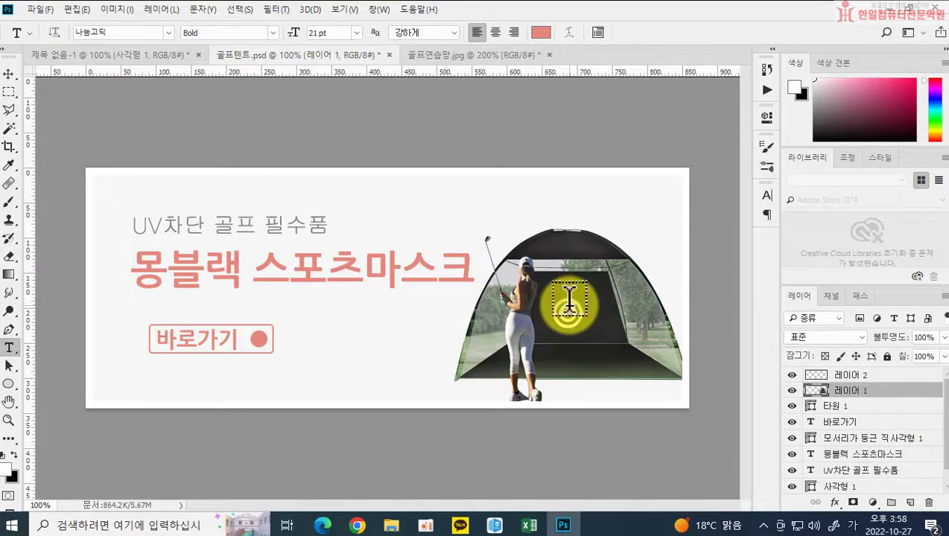
key("Delete")
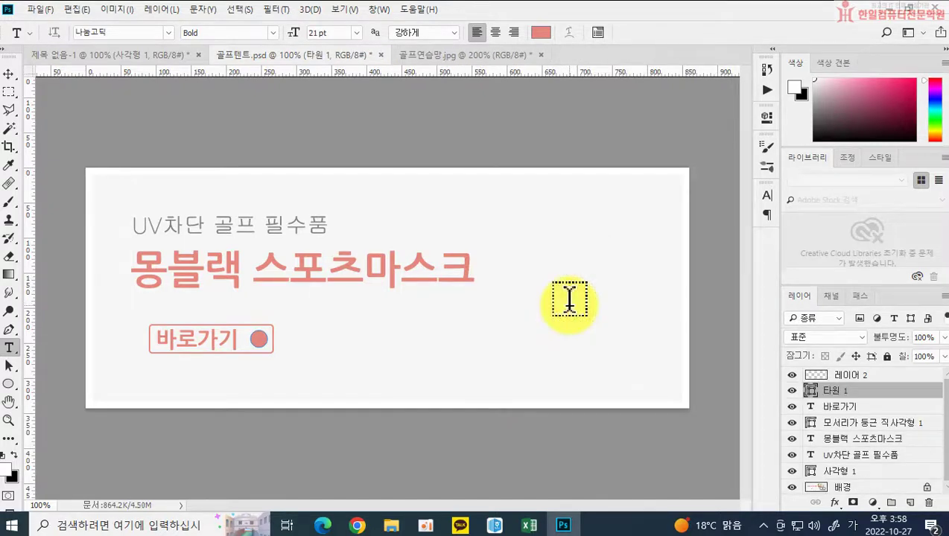
Open the 스포츠마스크 JPG image from the 스포츠마스크 folder on USB드라이브 (F:)
left_click(40, 11)
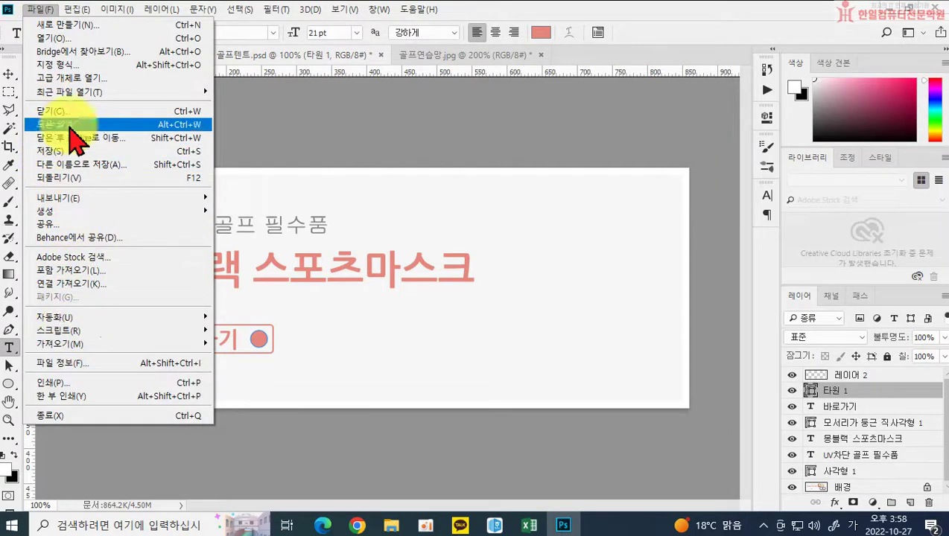
left_click(45, 39)
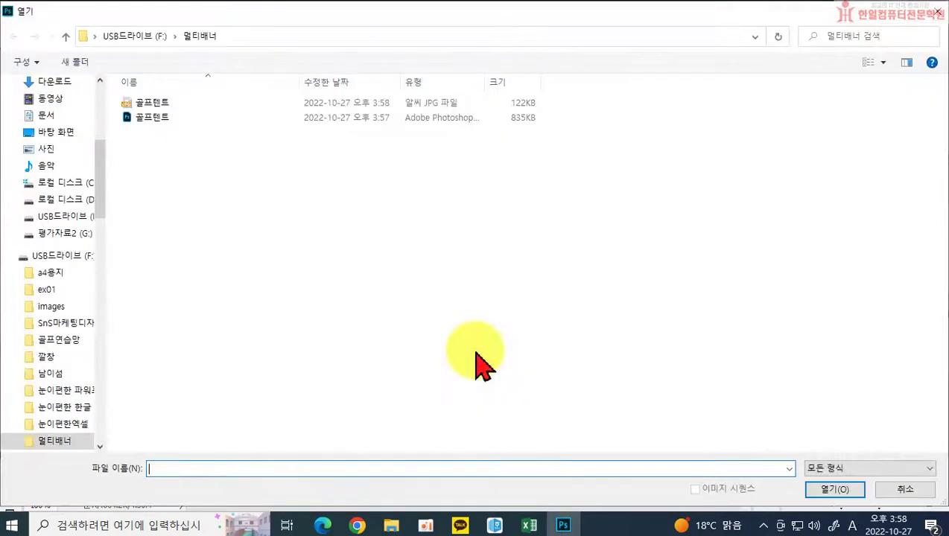
left_click(136, 36)
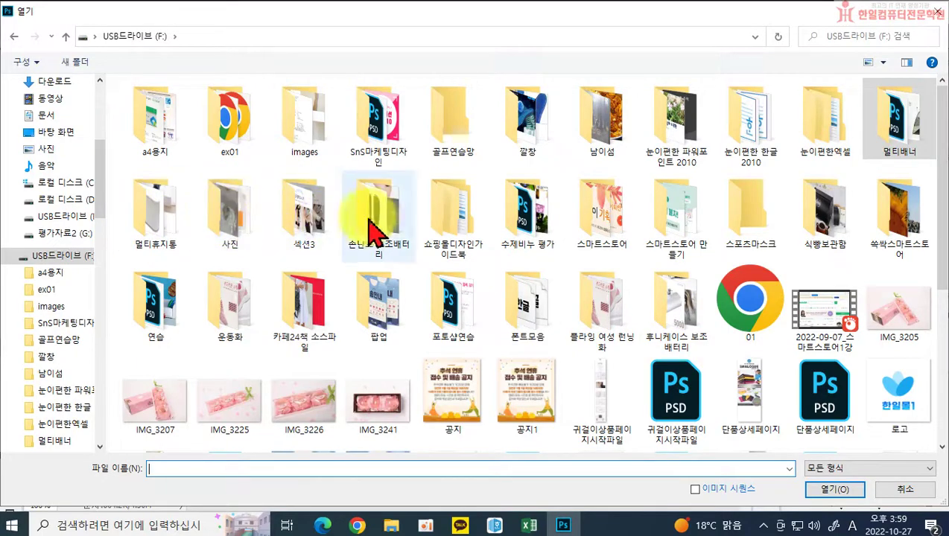
scroll(655, 290, "down", 3)
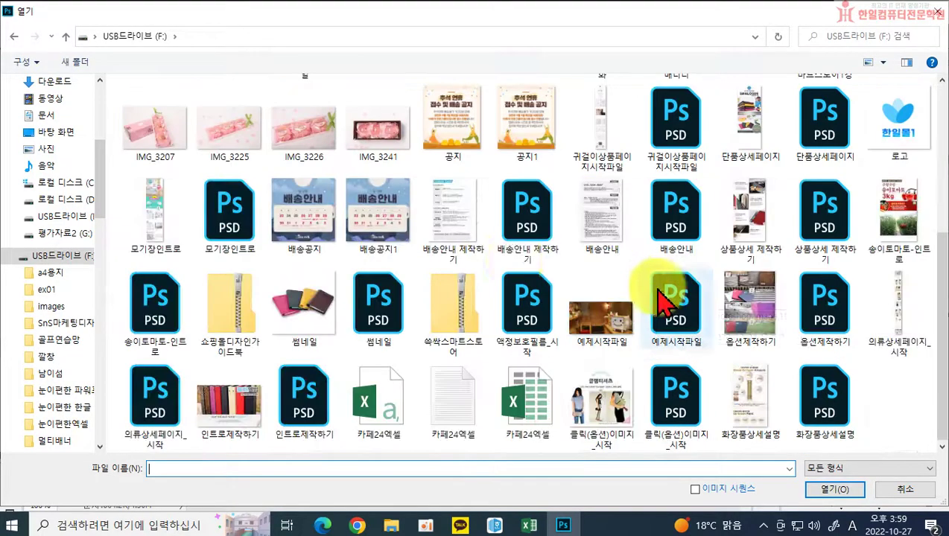
scroll(661, 302, "up", 3)
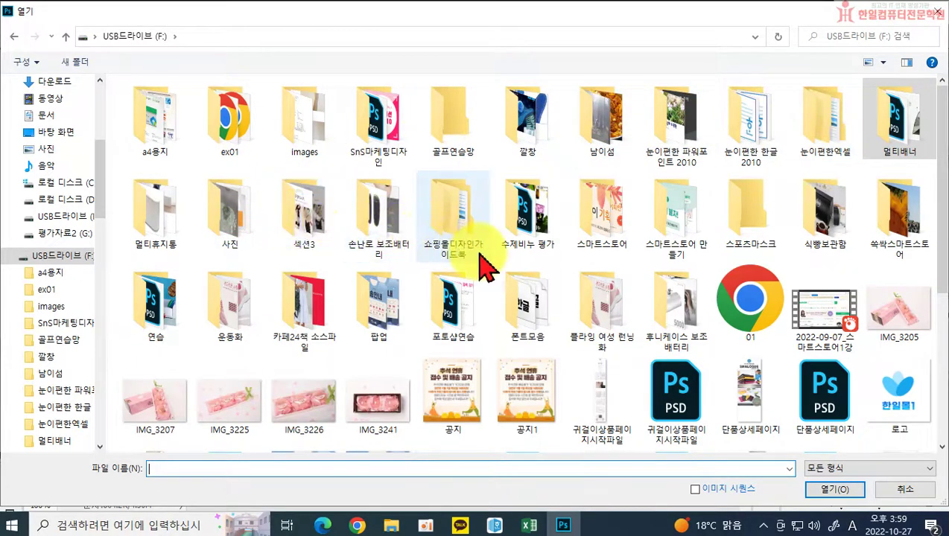
double_click(765, 218)
left_click(188, 221)
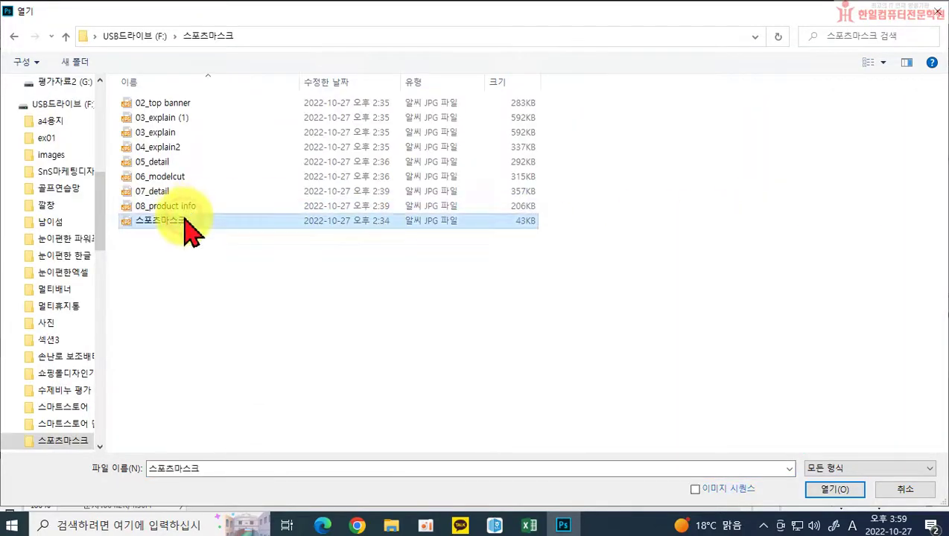
double_click(188, 221)
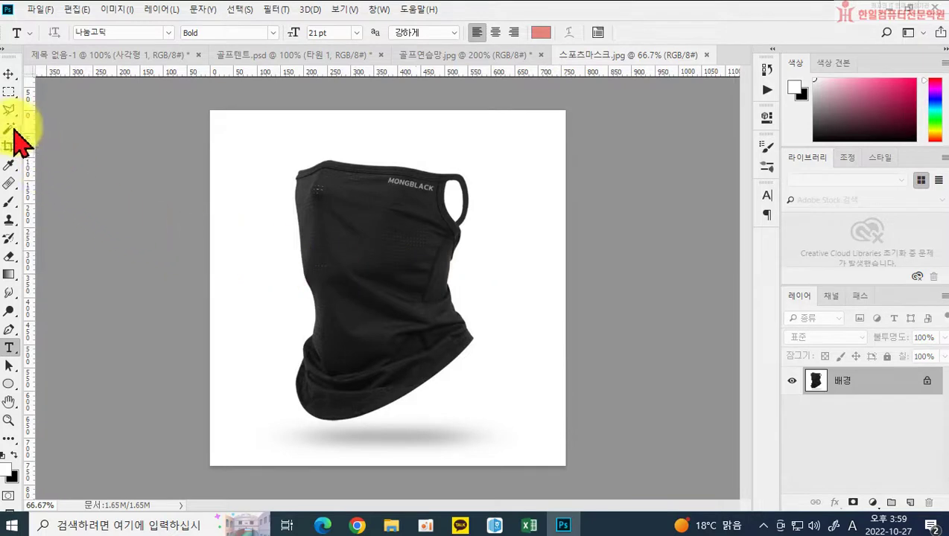
Select the white background, shadow and ear-loop opening with the Magic Wand at tolerance 30, and invert the selection to isolate the mask
left_click_drag(10, 129, 59, 144)
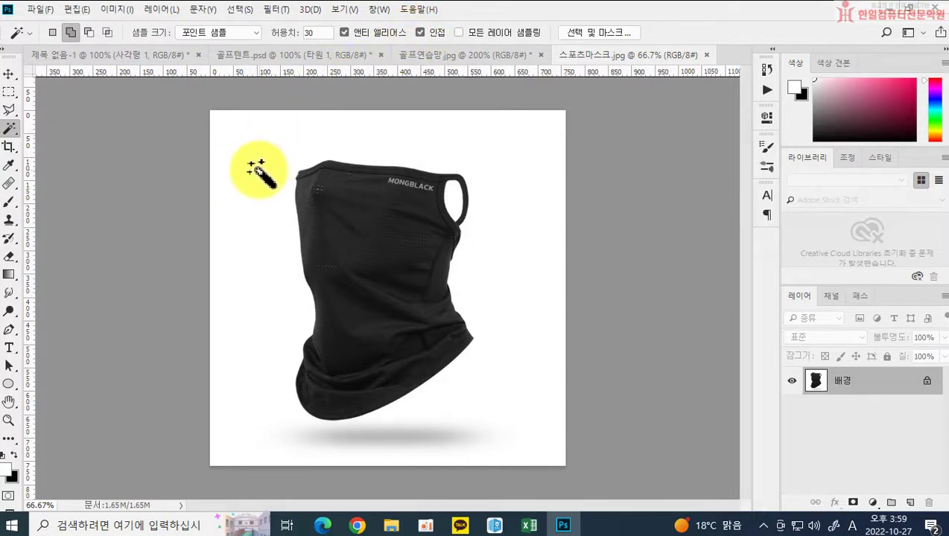
left_click(423, 432)
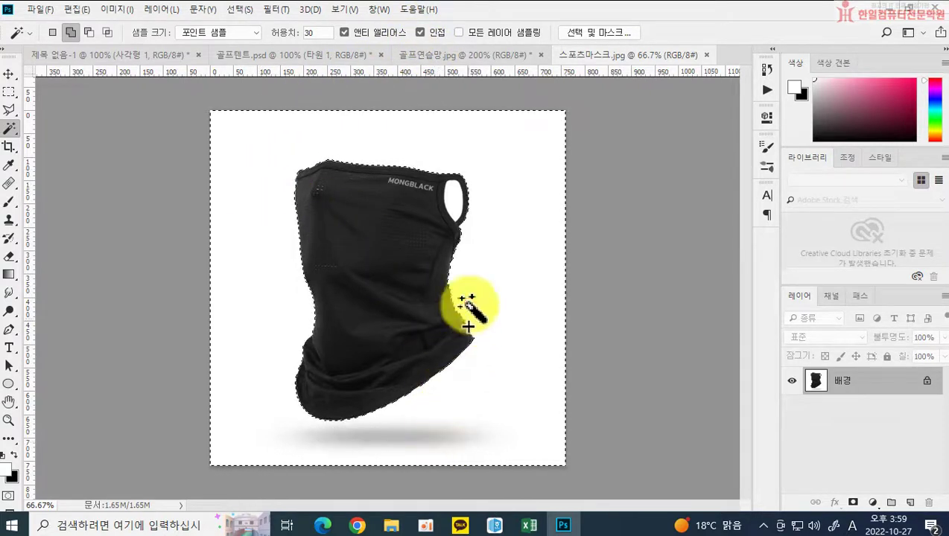
left_click(452, 196)
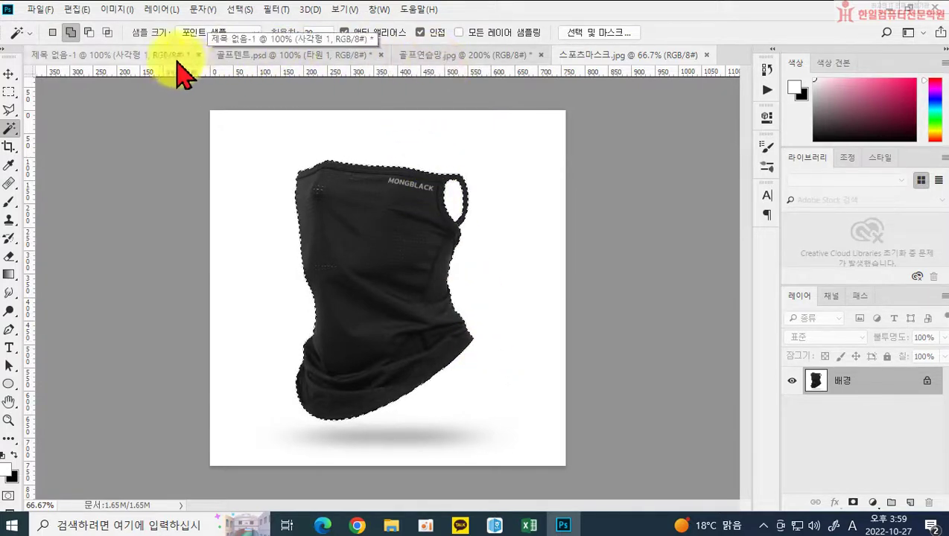
Copy the selected mask into the 골프텐트.psd banner, scale it down to fit inside the border and place it right of the headline
left_click(418, 57)
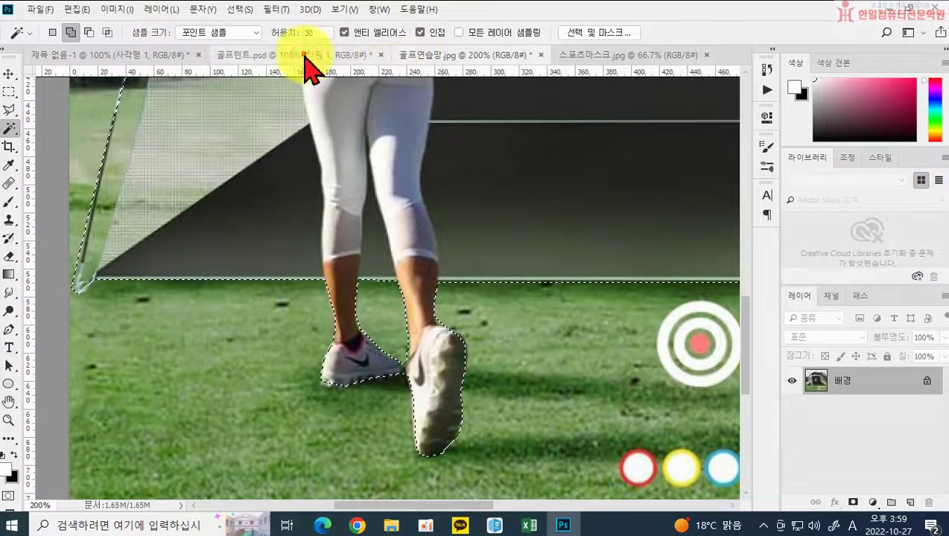
left_click(306, 56)
key("ctrl+v")
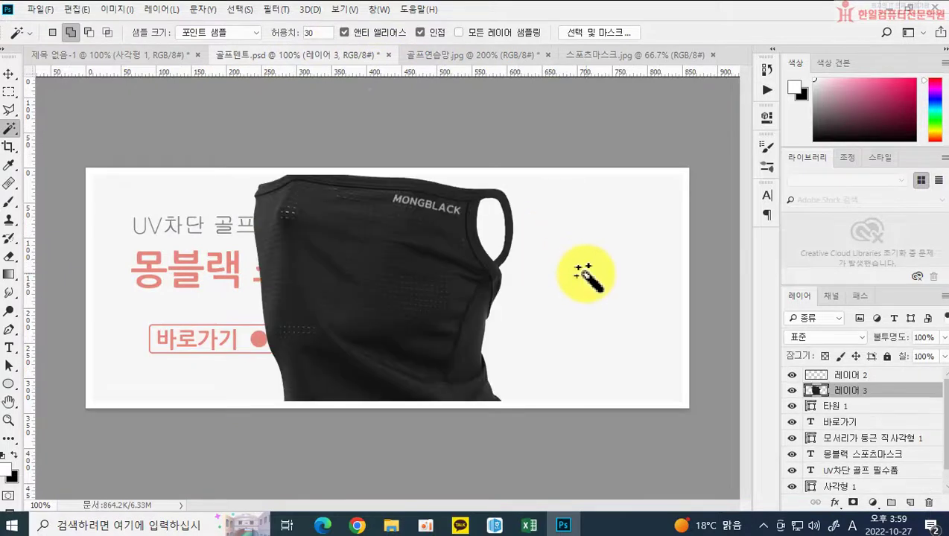
key("ctrl+t")
left_click_drag(250, 166, 385, 346)
left_click_drag(419, 373, 528, 197)
mouse_move(594, 268)
left_mouse_down()
mouse_move(576, 251)
mouse_move(583, 260)
left_mouse_up()
key("Return")
key("w")
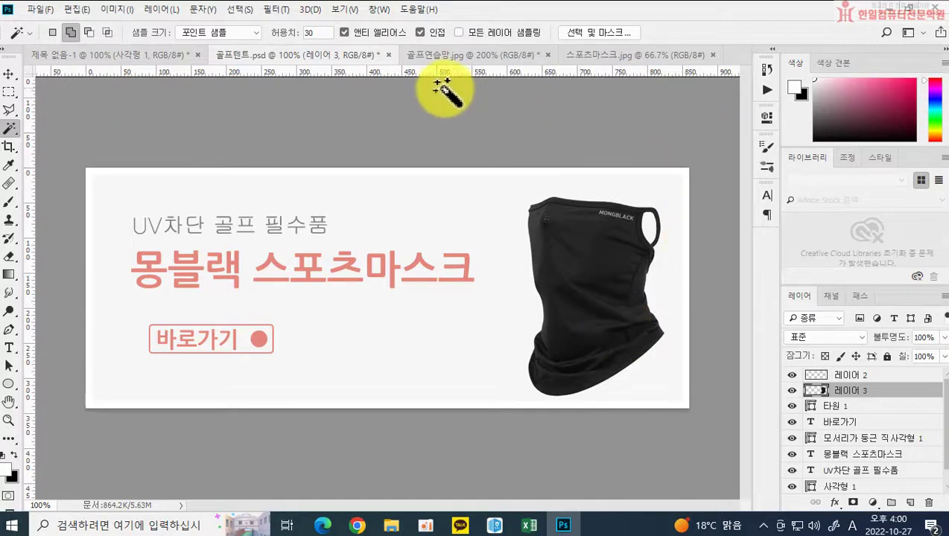
Try moving the selected mask from a floating 스포츠마스크.jpg window into the banner, undo it, dock the window again and return to the banner
left_click(581, 56)
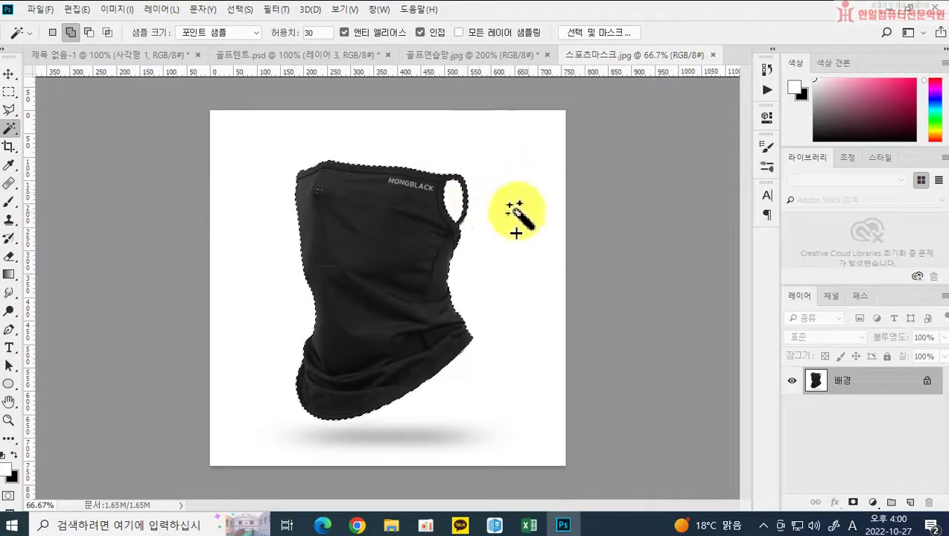
left_click_drag(592, 59, 695, 152)
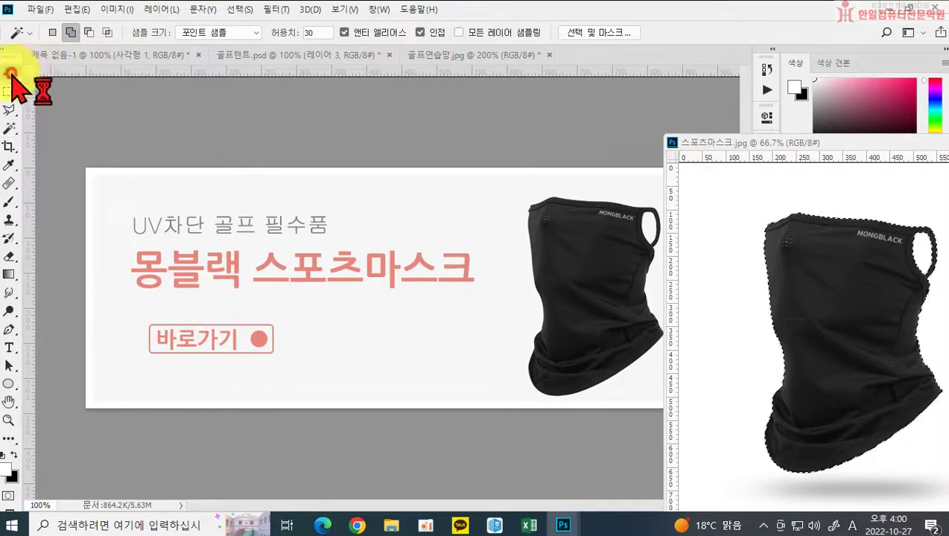
left_click(10, 73)
left_click_drag(763, 286, 507, 322)
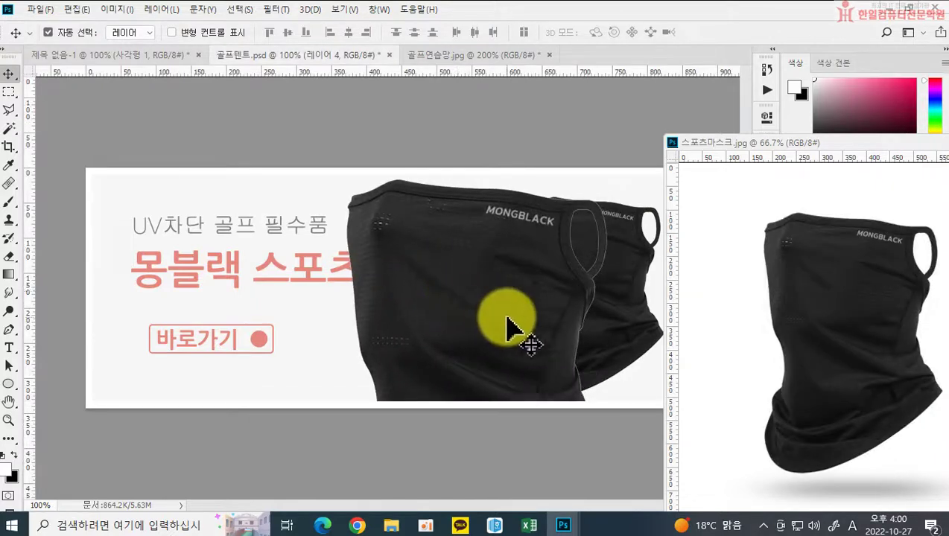
key("ctrl+z")
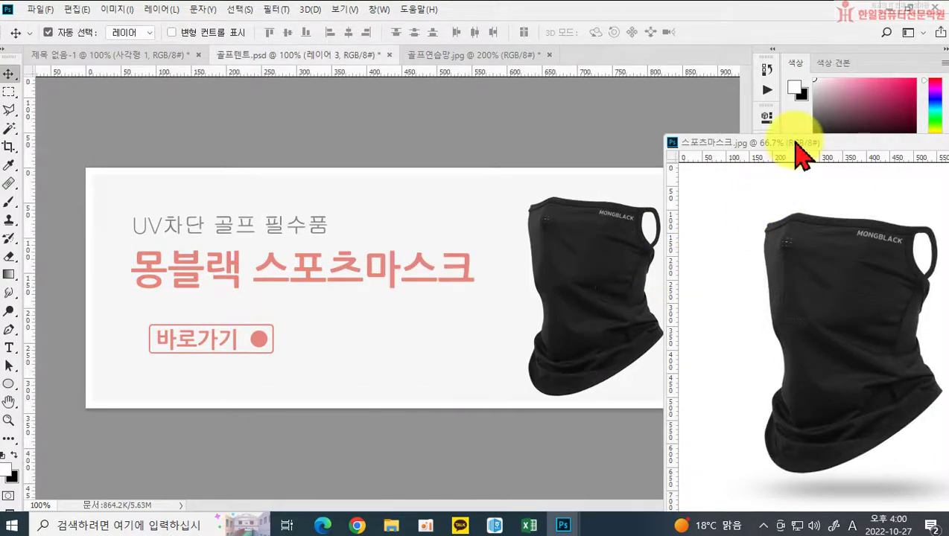
left_click_drag(795, 143, 586, 70)
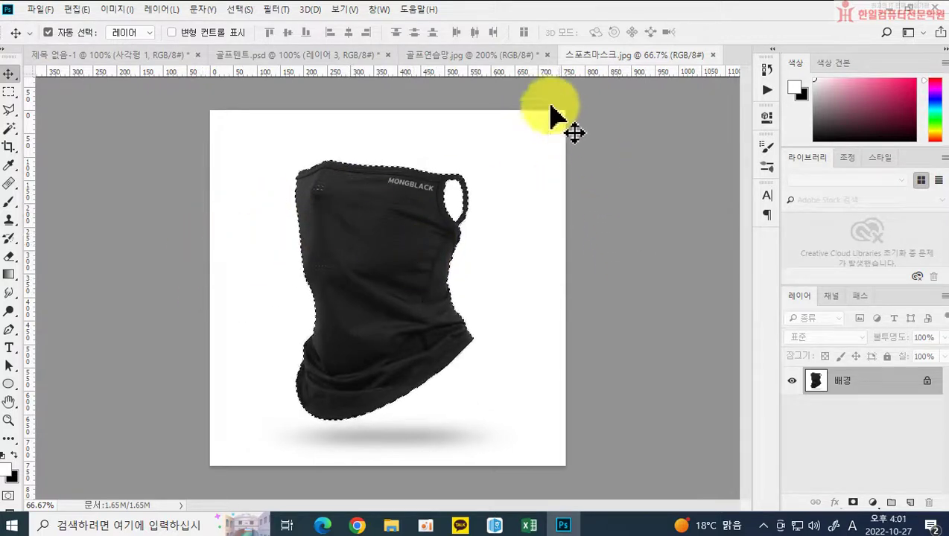
left_click(307, 54)
left_click(597, 291)
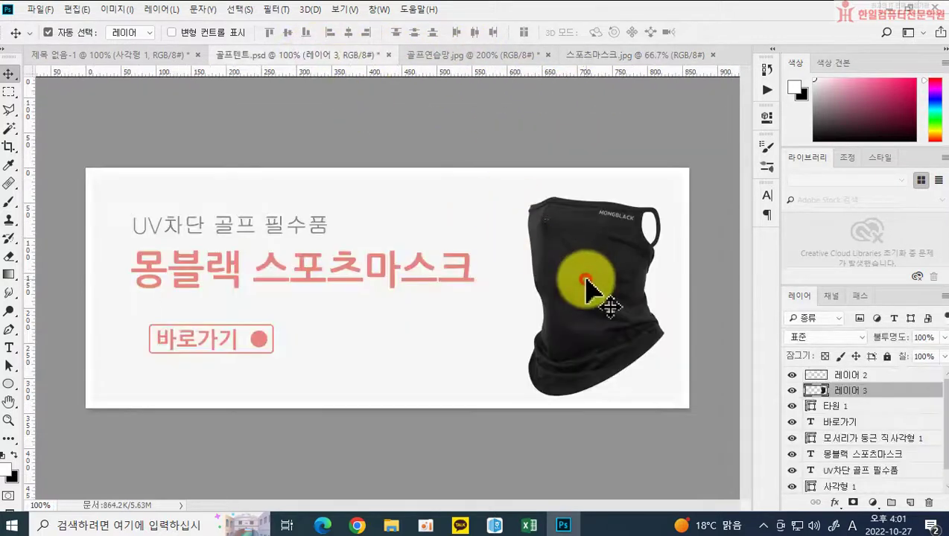
Delete the mask layer from the banner and copy the selected mask from 스포츠마스크.jpg into 골프텐트.psd again
key("Delete")
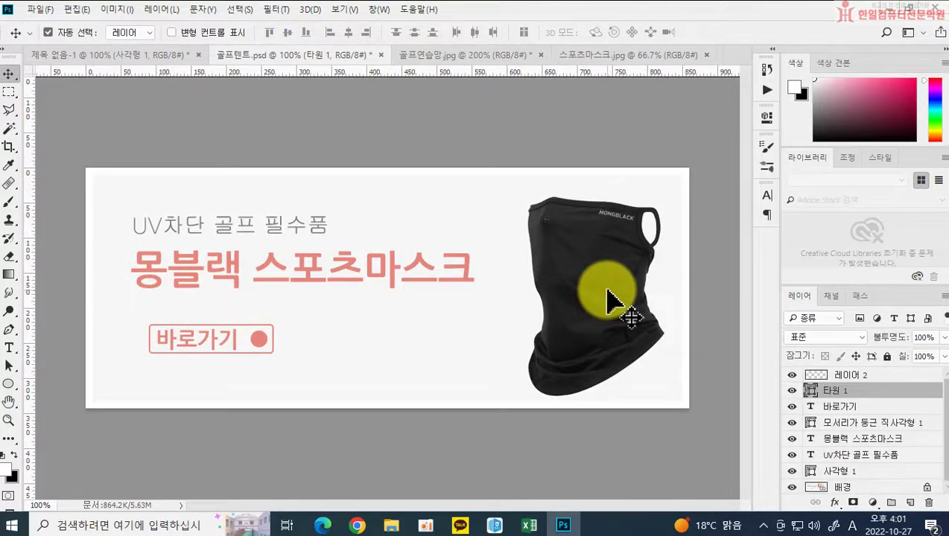
left_click(601, 58)
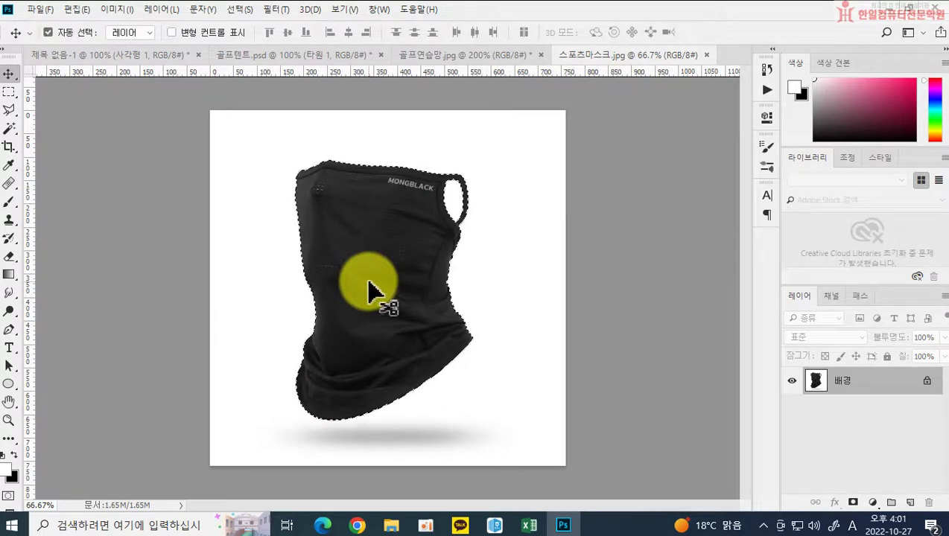
left_click_drag(370, 290, 283, 60)
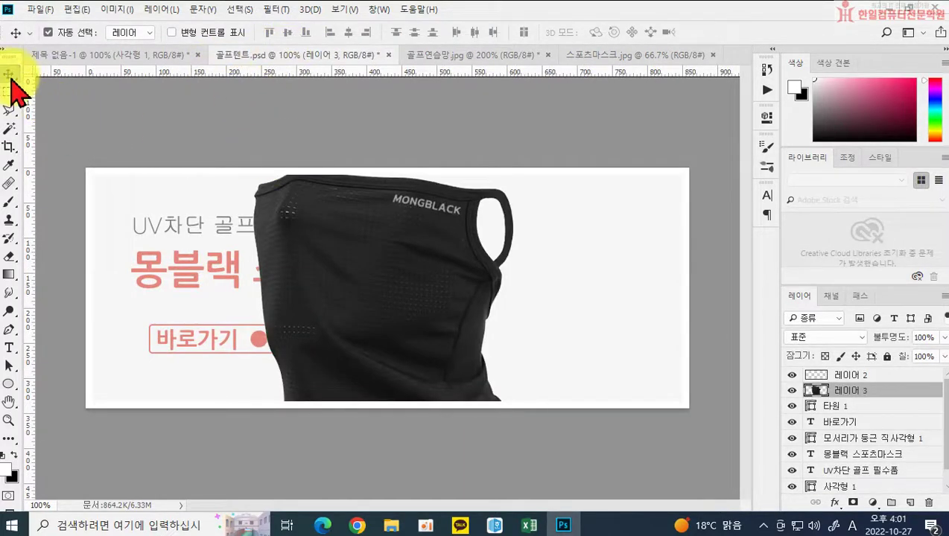
Scale the new mask layer down to fit inside the banner's border and place it right of the headline
left_click_drag(348, 280, 477, 282)
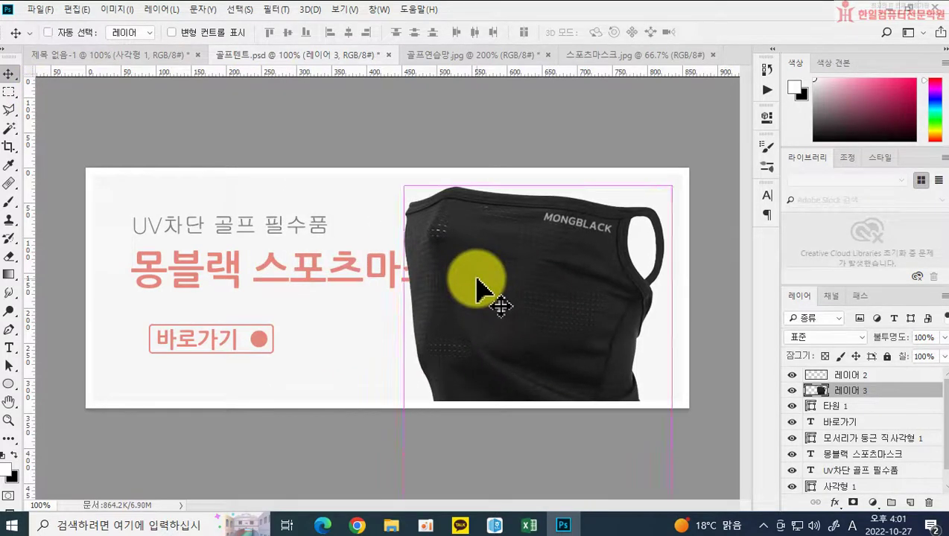
key("ctrl+t")
left_click_drag(405, 187, 497, 350)
left_click_drag(546, 369, 564, 210)
left_click_drag(501, 179, 512, 203)
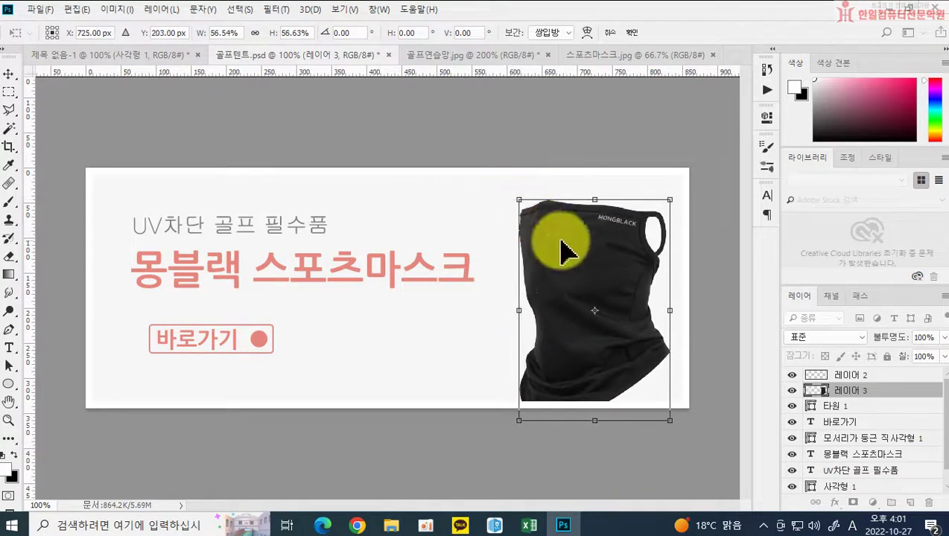
left_click_drag(576, 258, 584, 238)
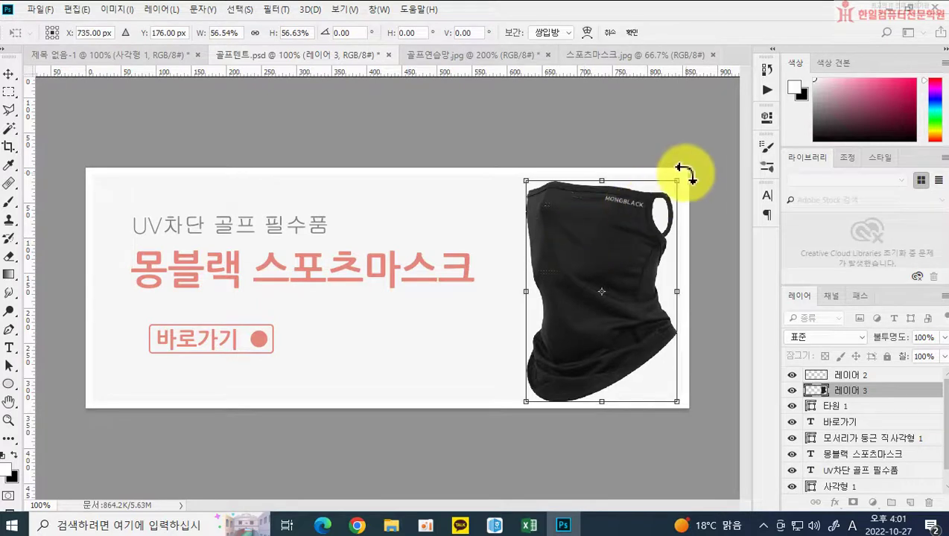
left_click_drag(679, 180, 659, 210)
key("Return")
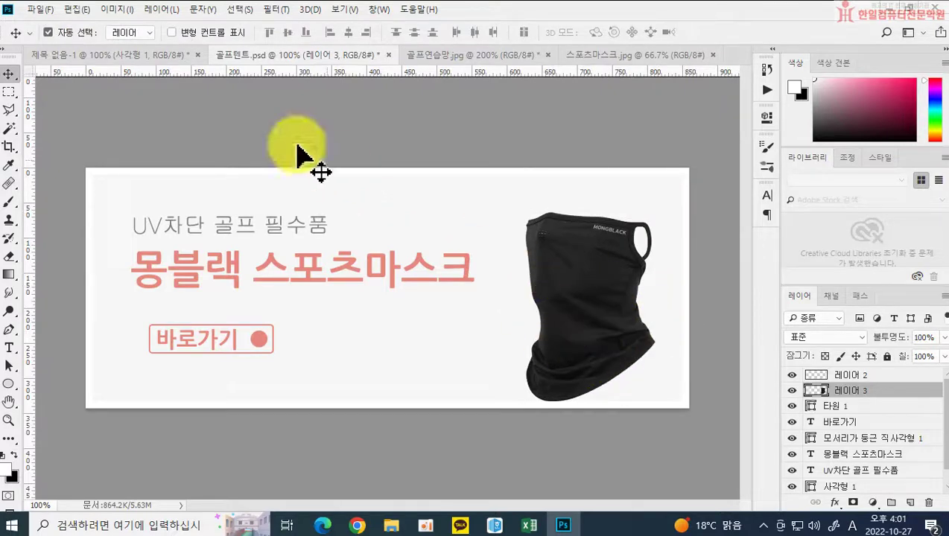
Save the banner as a new Photoshop file named 스포츠마스크 in the 멀티배너 folder, with maximized compatibility
left_click(40, 10)
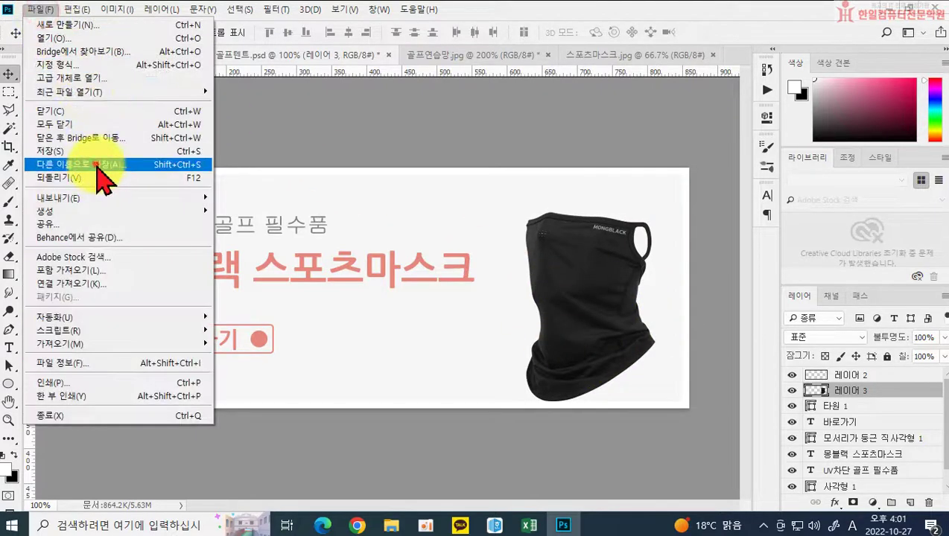
left_click(100, 164)
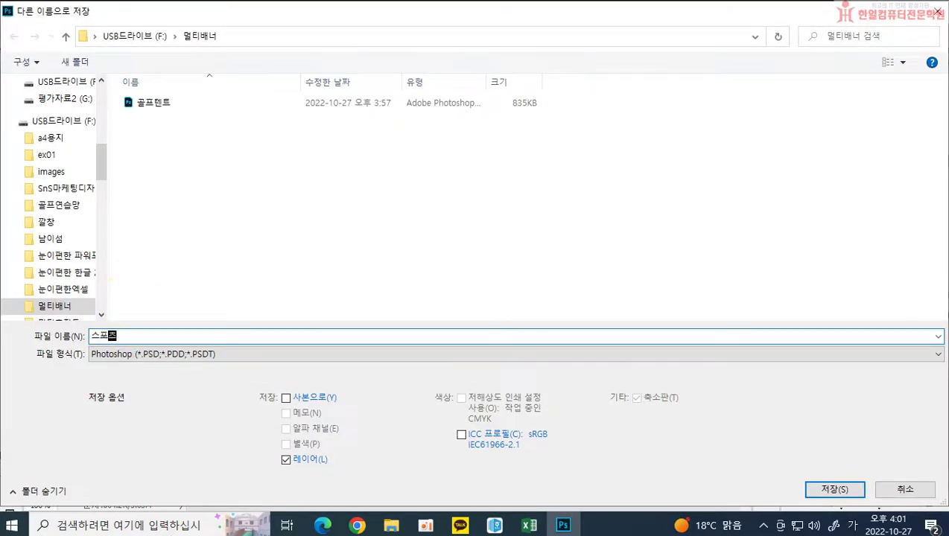
type("스프츠마스")
key("Return")
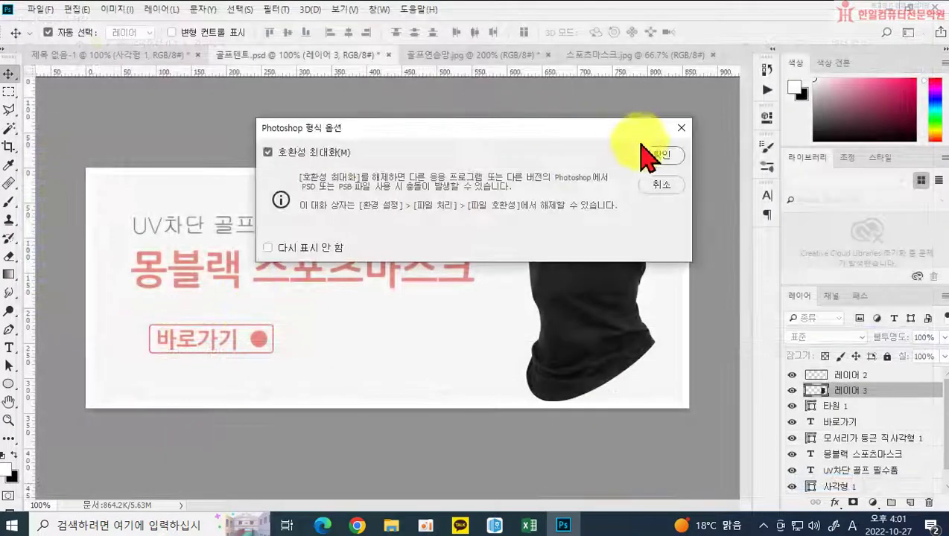
left_click(656, 154)
Save a JPEG version of the 스포츠마스크 banner in the 멀티배너 folder, accepting the JPEG options
left_click(34, 8)
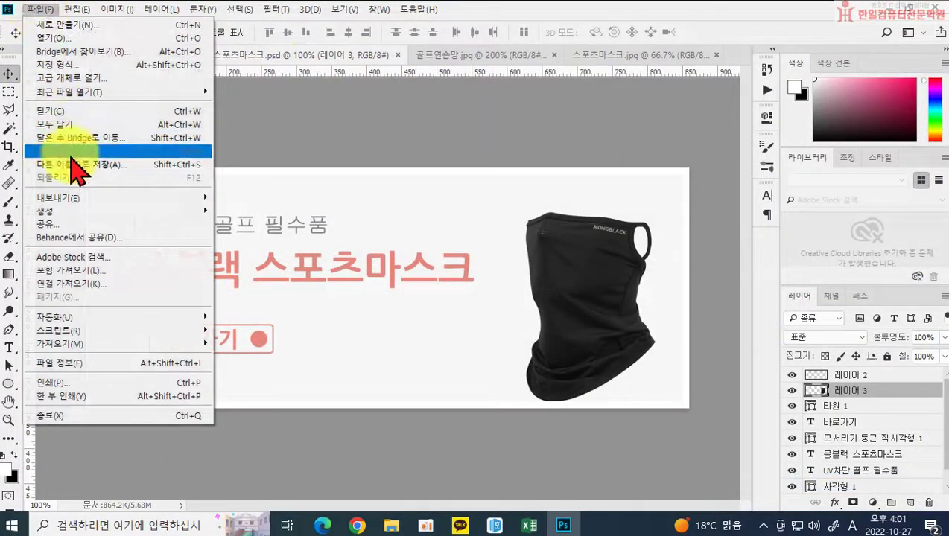
left_click(74, 165)
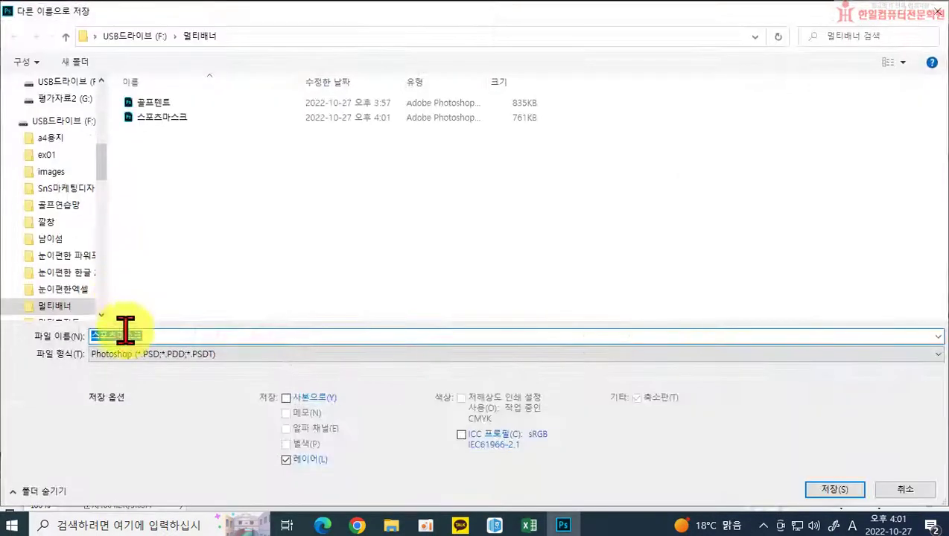
left_click(134, 354)
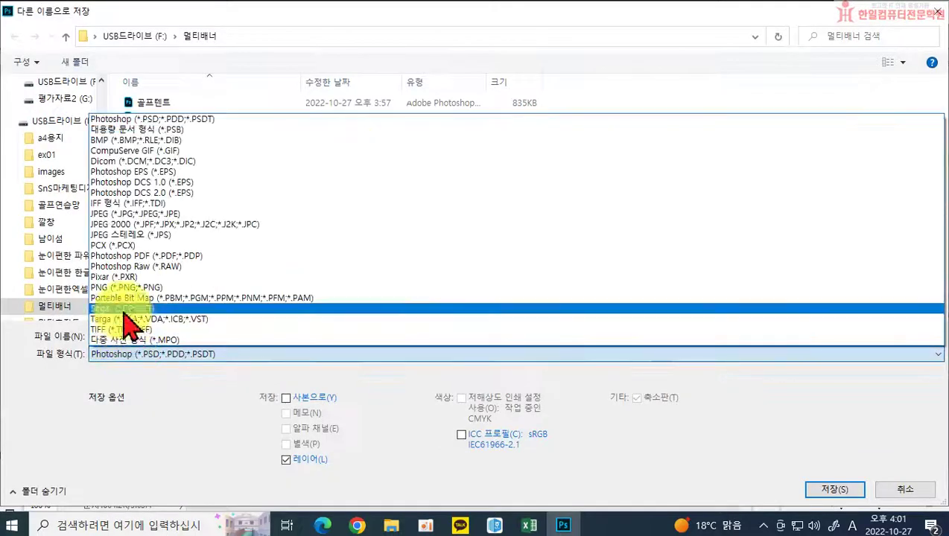
left_click(130, 214)
left_click(834, 490)
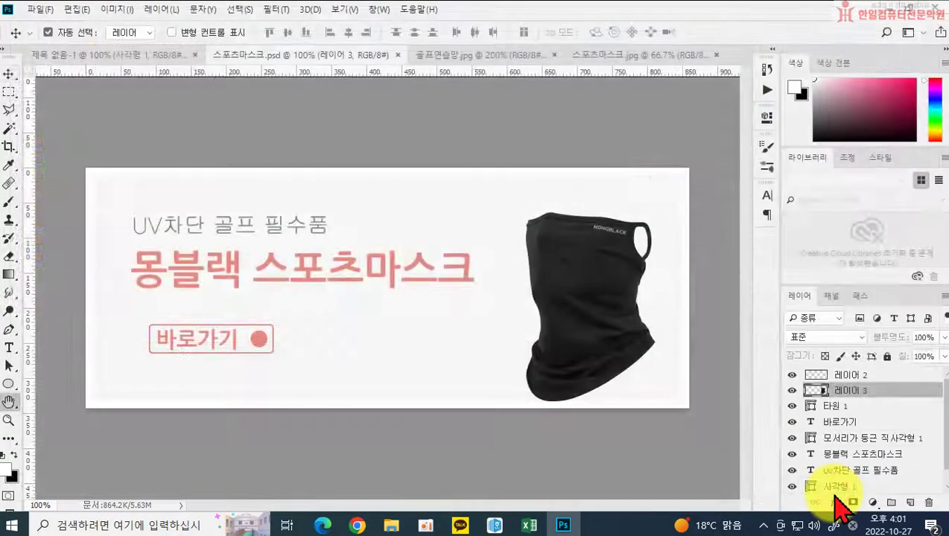
left_click(552, 128)
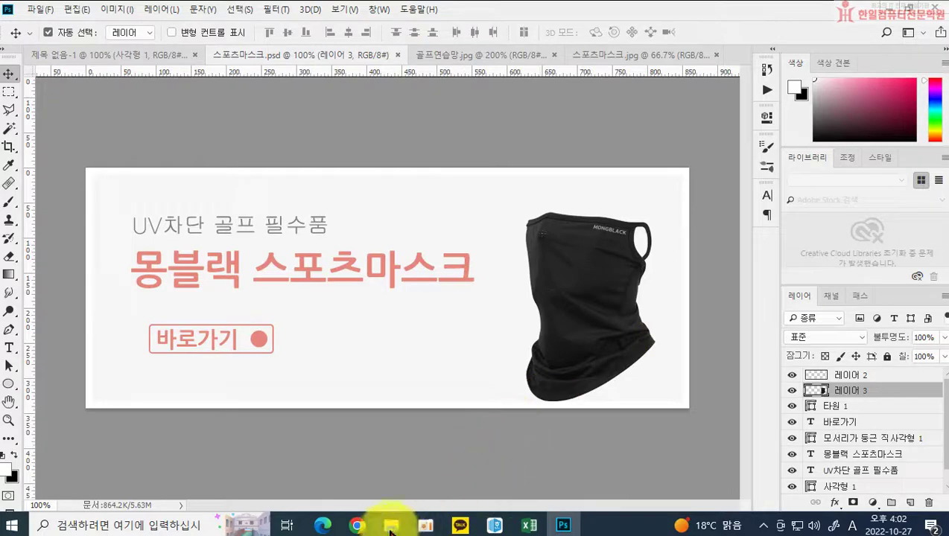
Switch to the Chrome browser
mouse_move(356, 525)
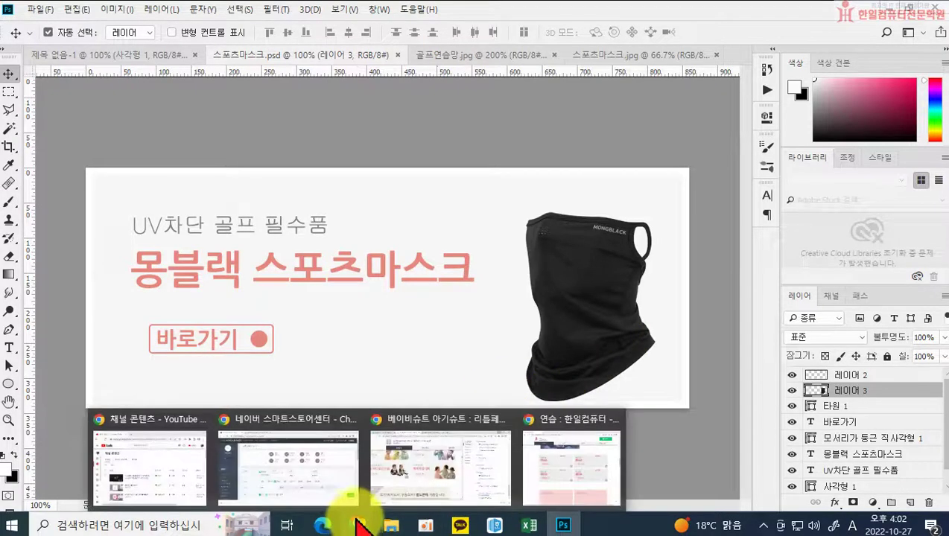